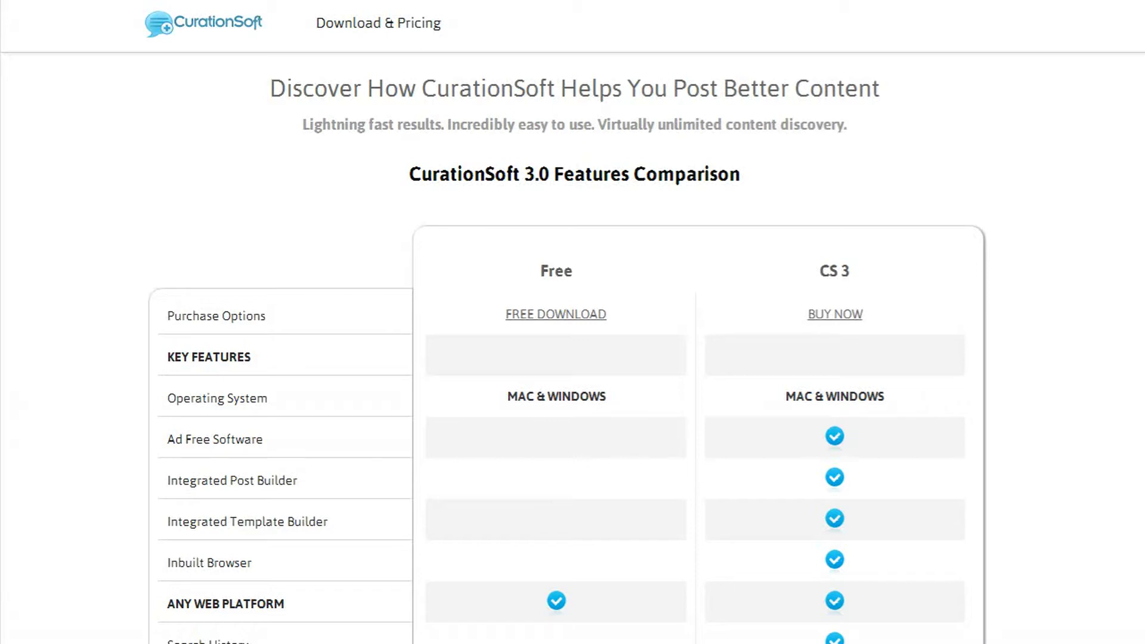
# Examine the CurationSoft 3.0 features comparison between the Free and CS 3 versions, including content sources and autopost platforms.
pyautogui.scroll(-5, 1068, 405)
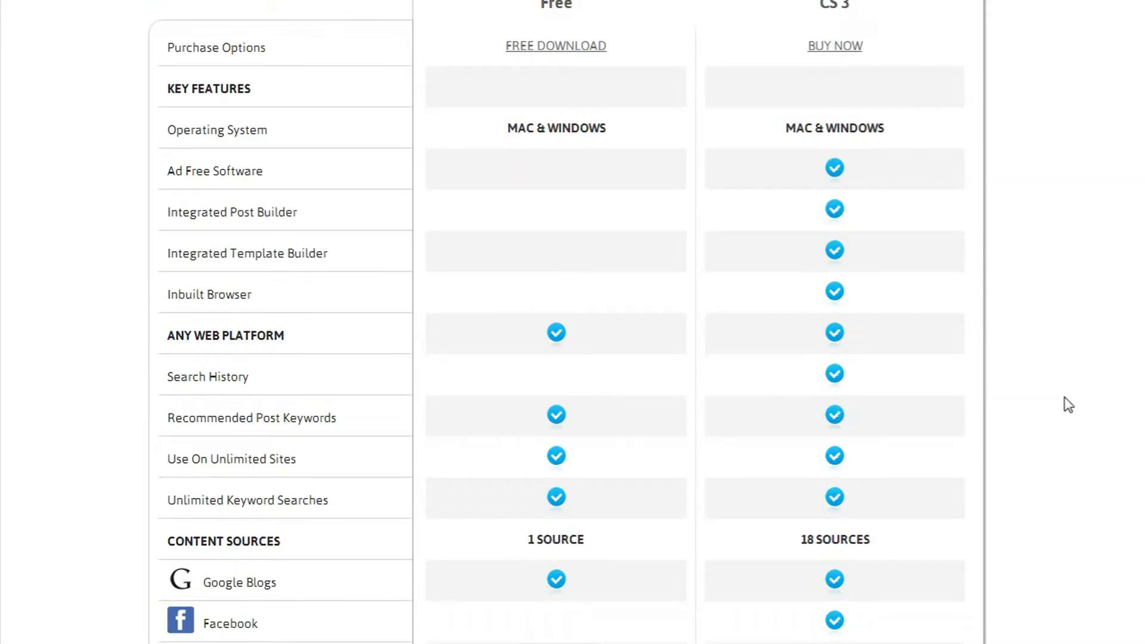
pyautogui.scroll(-8, 1068, 404)
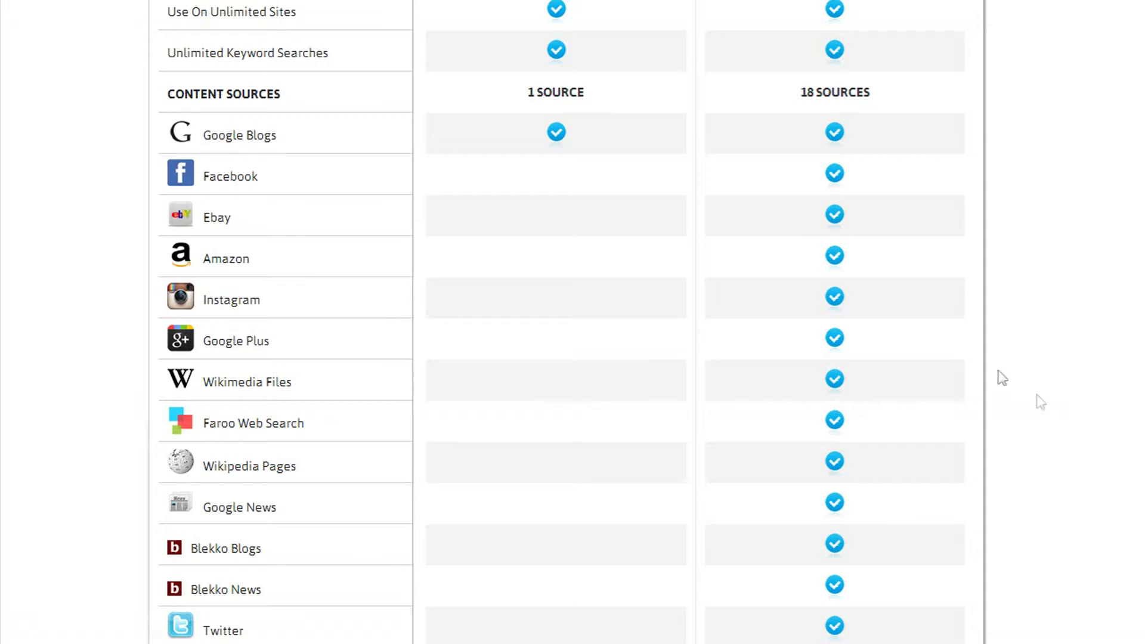
pyautogui.scroll(-2, 109, 428)
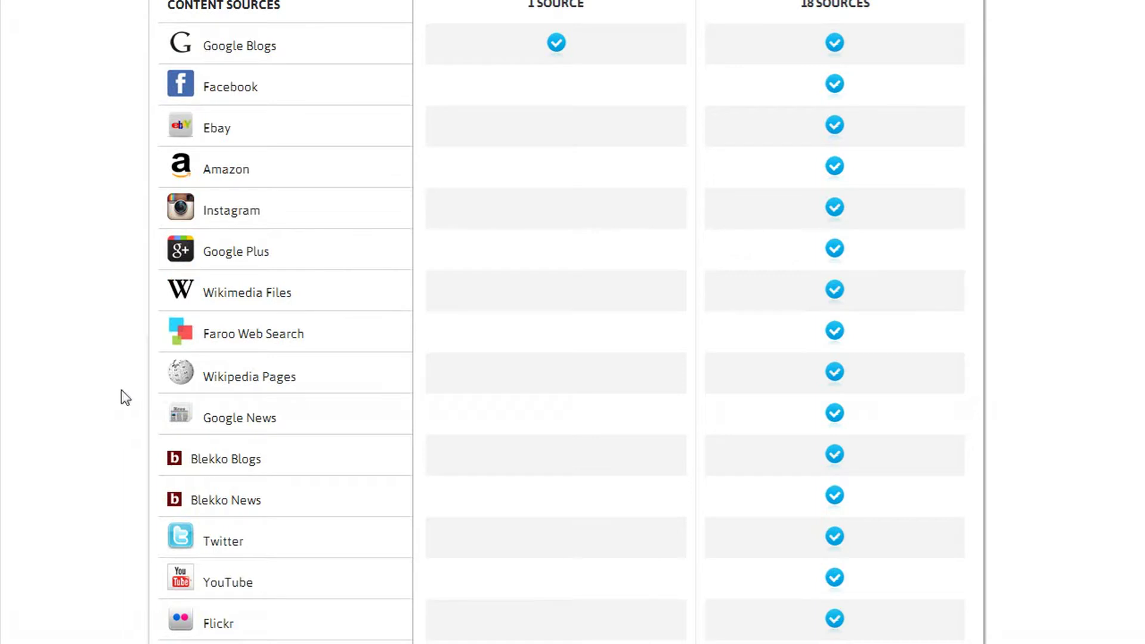
pyautogui.scroll(-2, 125, 396)
pyautogui.scroll(-2, 136, 362)
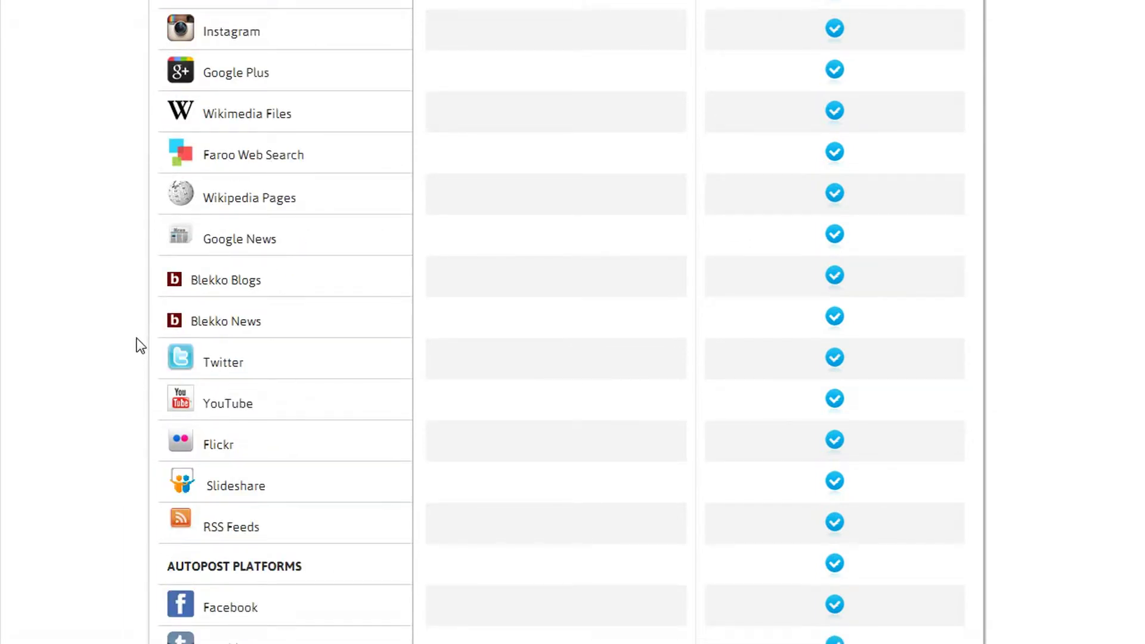
pyautogui.scroll(-2, 125, 440)
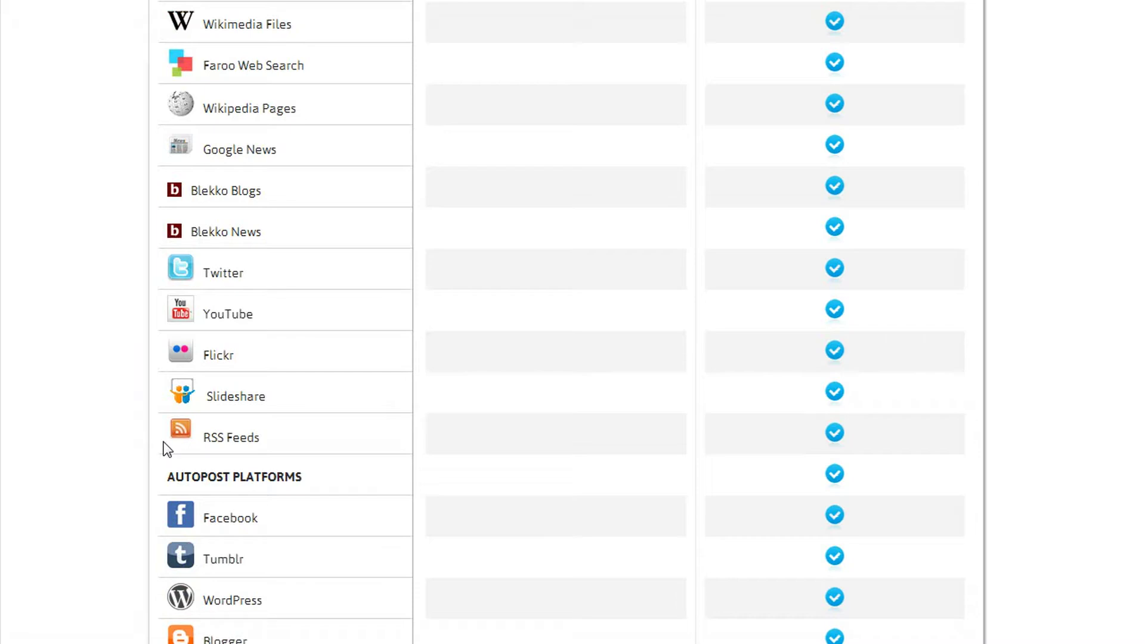
pyautogui.scroll(-3, 127, 462)
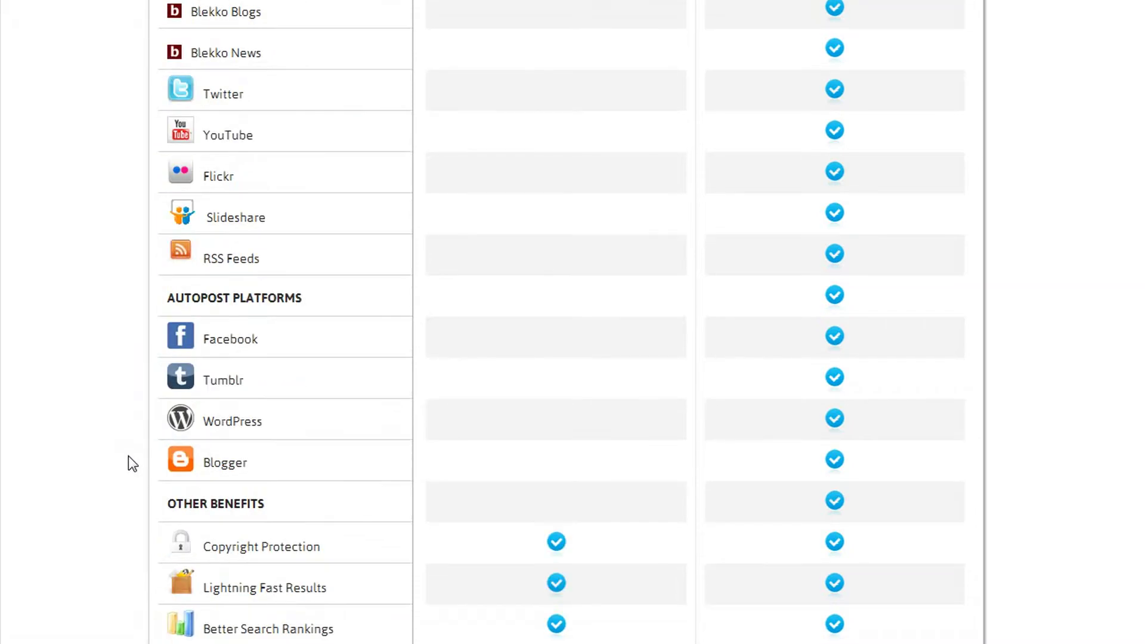
pyautogui.scroll(-2, 130, 452)
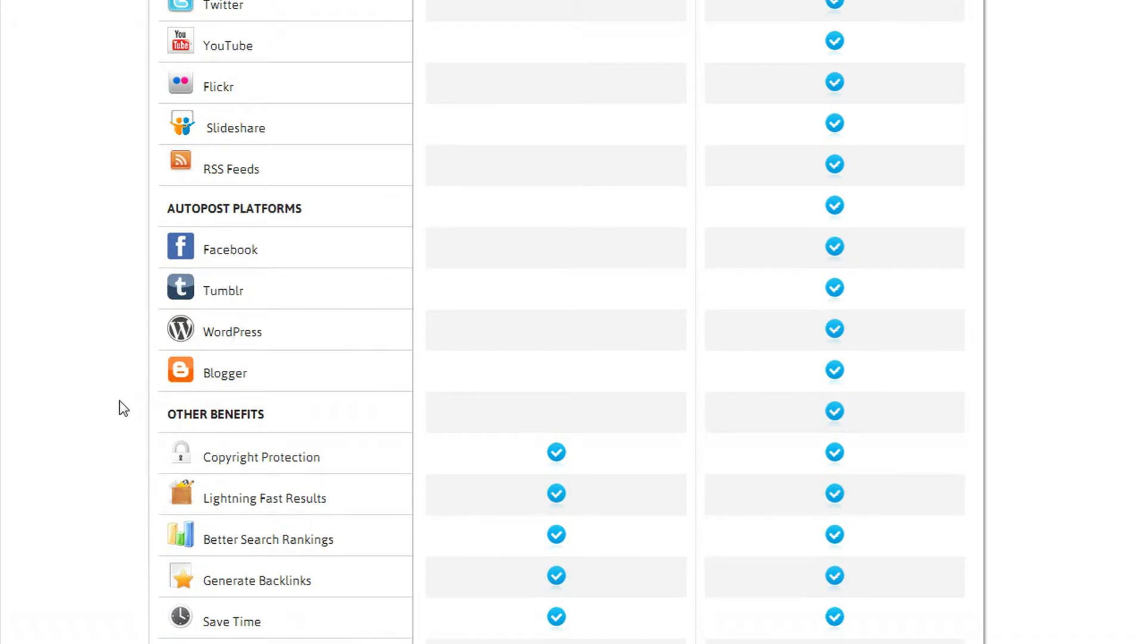
pyautogui.scroll(-3, 120, 401)
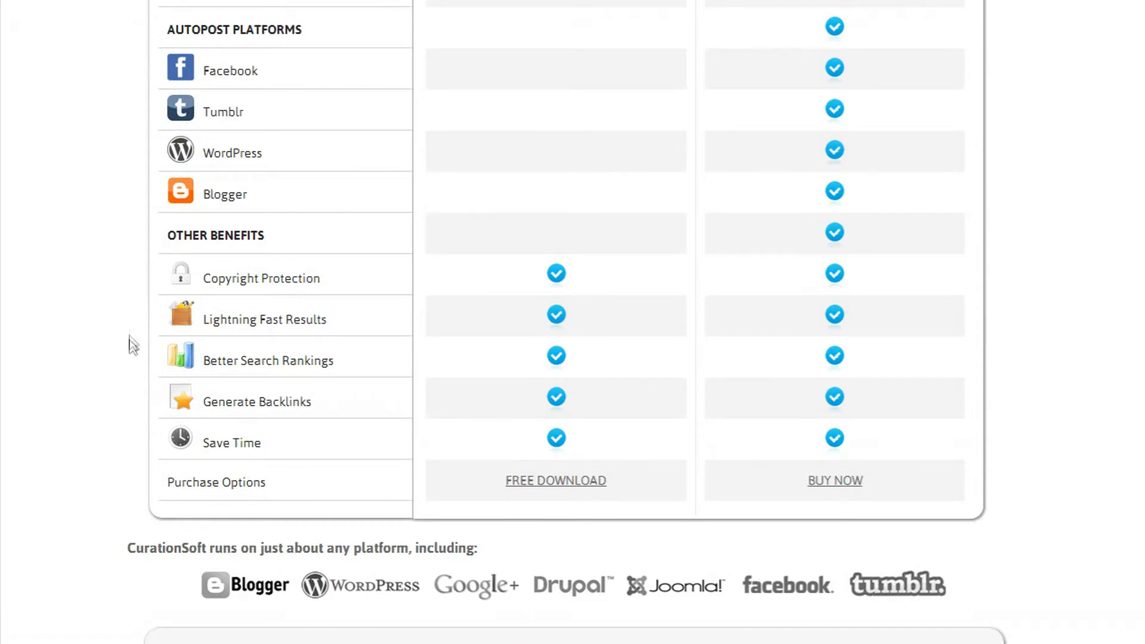
pyautogui.scroll(4, 129, 343)
pyautogui.scroll(15, 133, 348)
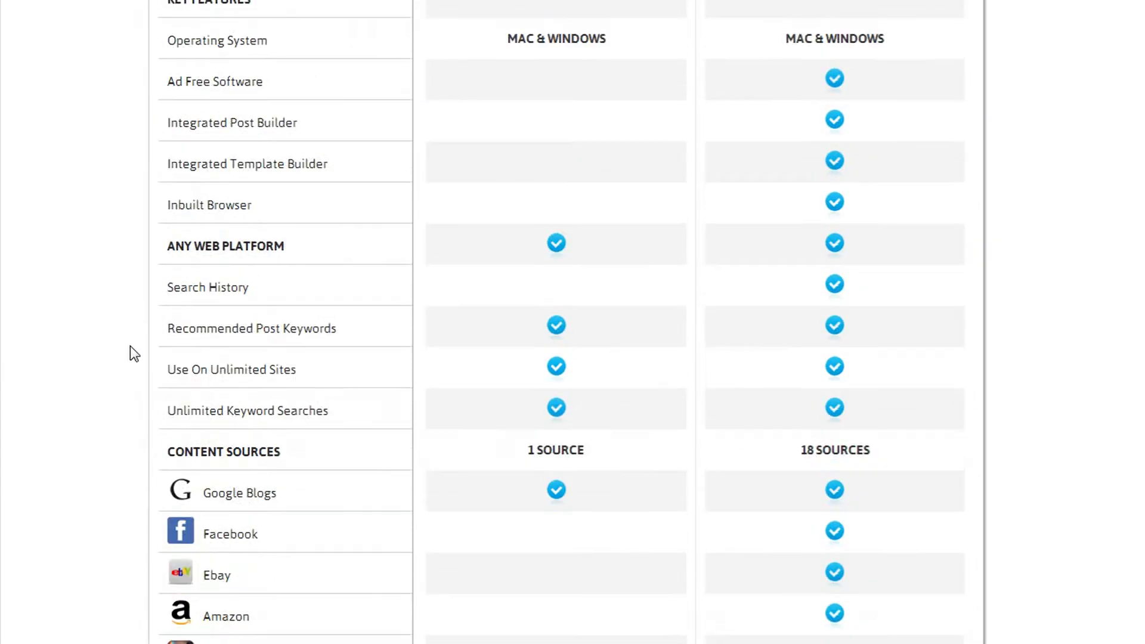
pyautogui.scroll(1, 134, 353)
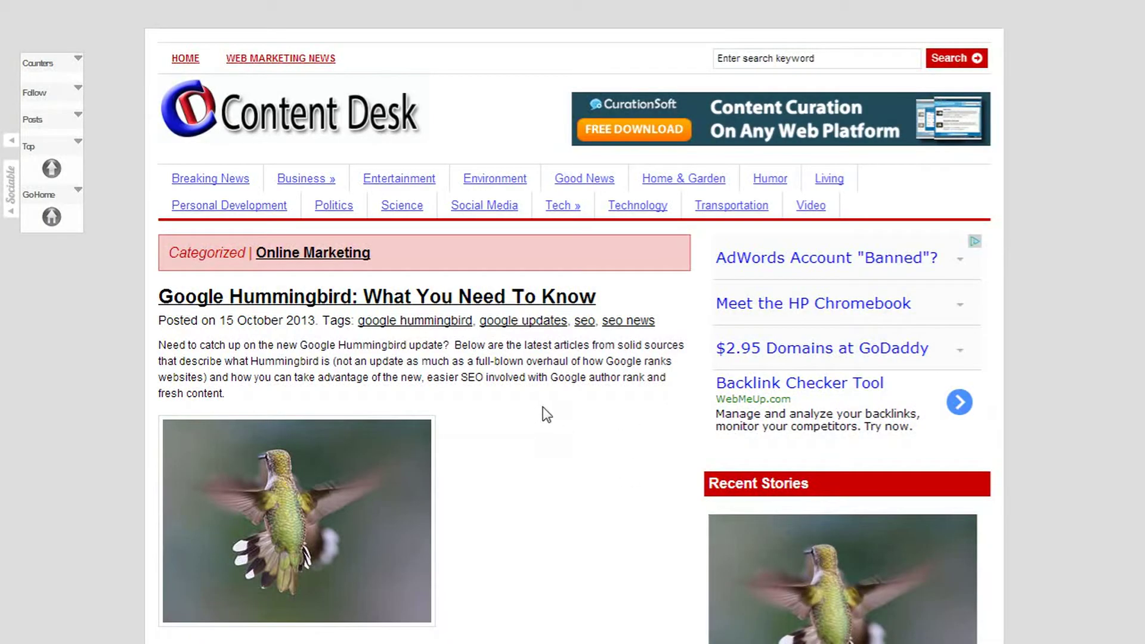
# Examine the published Content Desk post "Google Hummingbird: What You Need To Know" and its draft in CurationSoft's post builder.
pyautogui.scroll(-1, 539, 410)
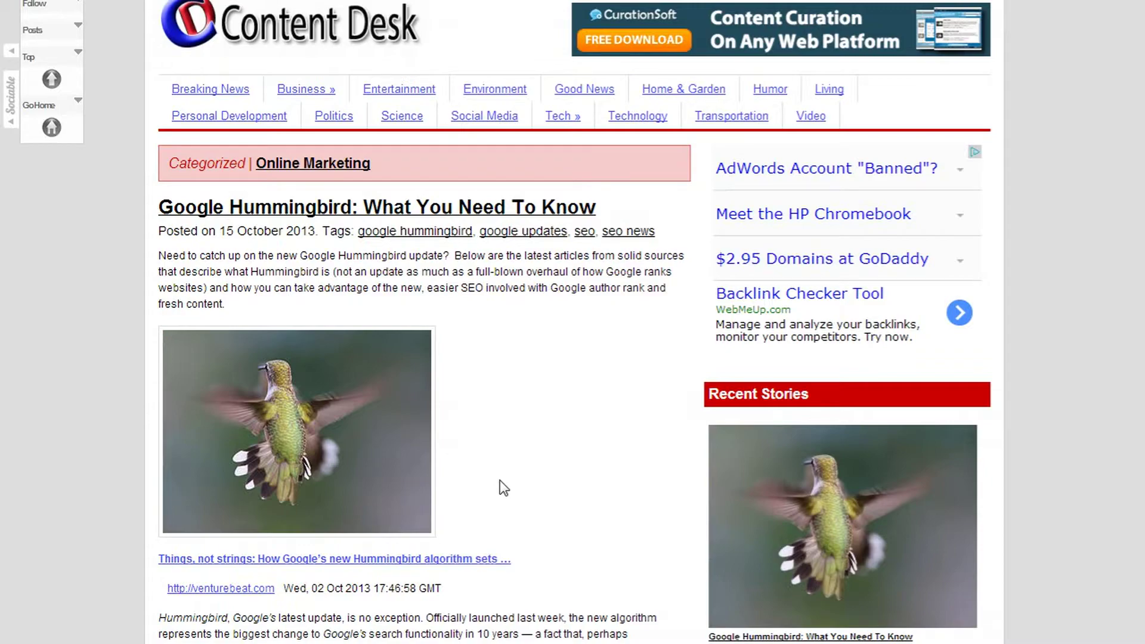
pyautogui.scroll(-6, 499, 481)
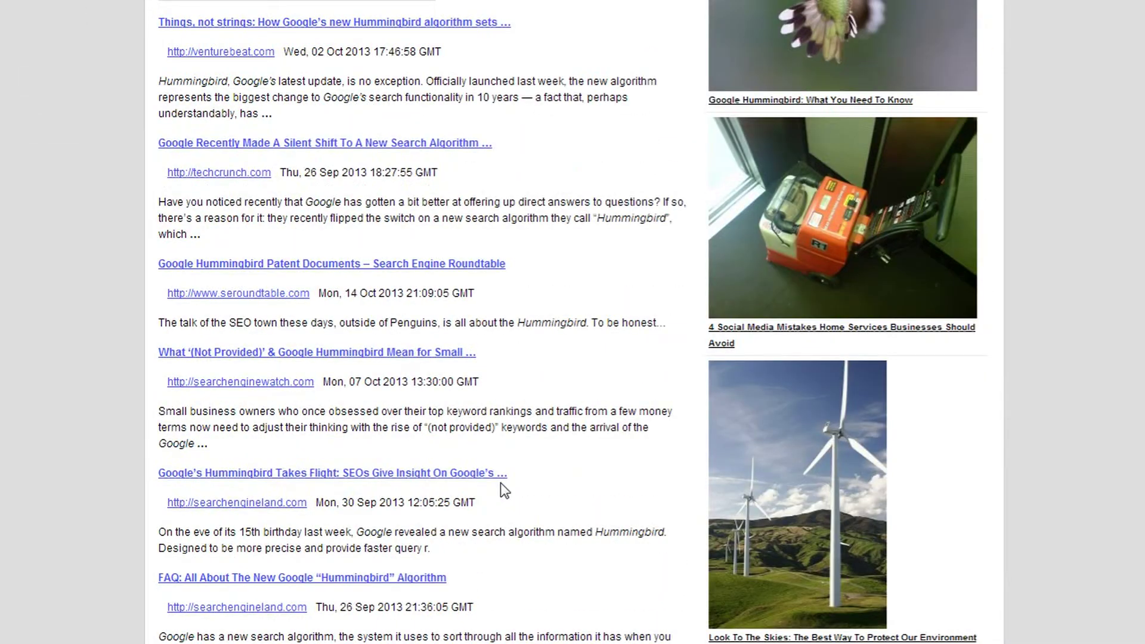
pyautogui.scroll(-3, 501, 484)
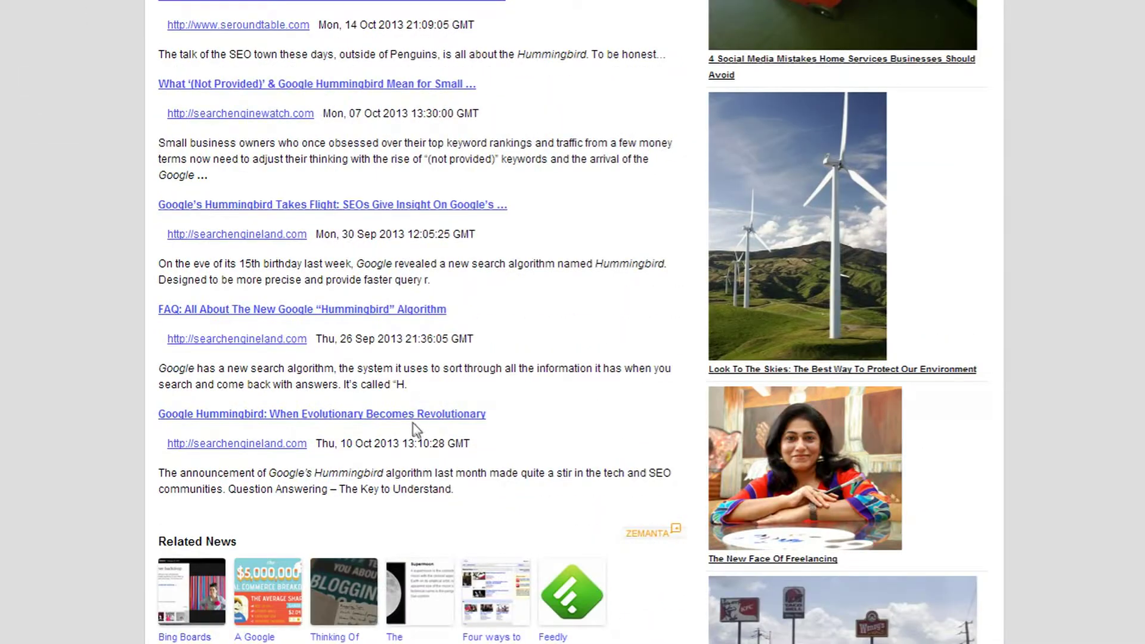
pyautogui.scroll(3, 416, 434)
pyautogui.scroll(5, 317, 524)
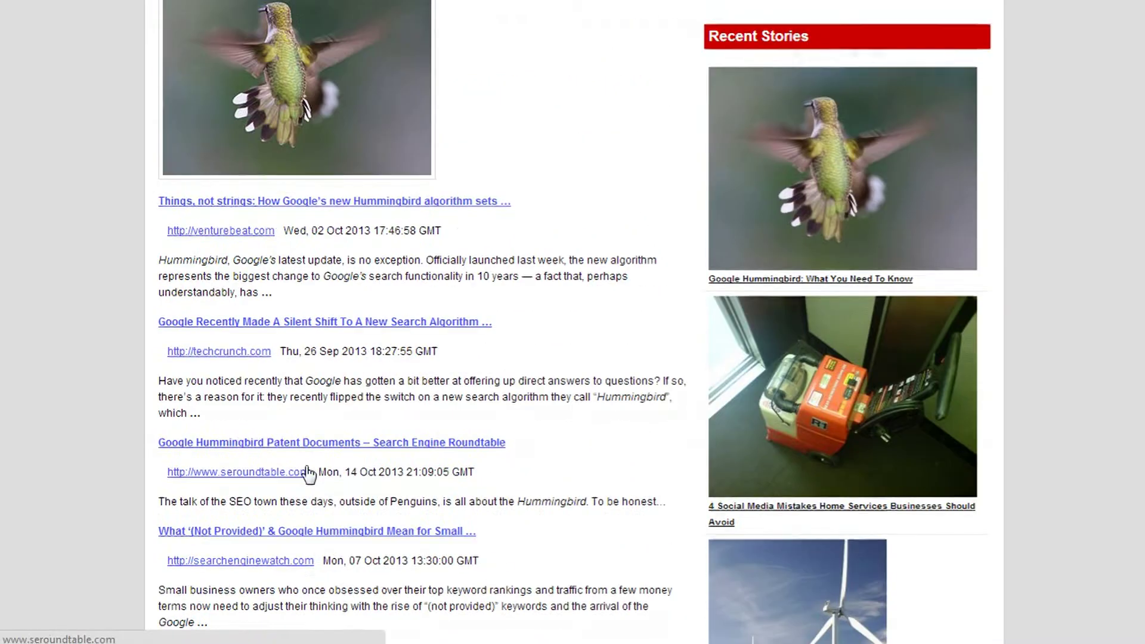
pyautogui.scroll(2, 314, 461)
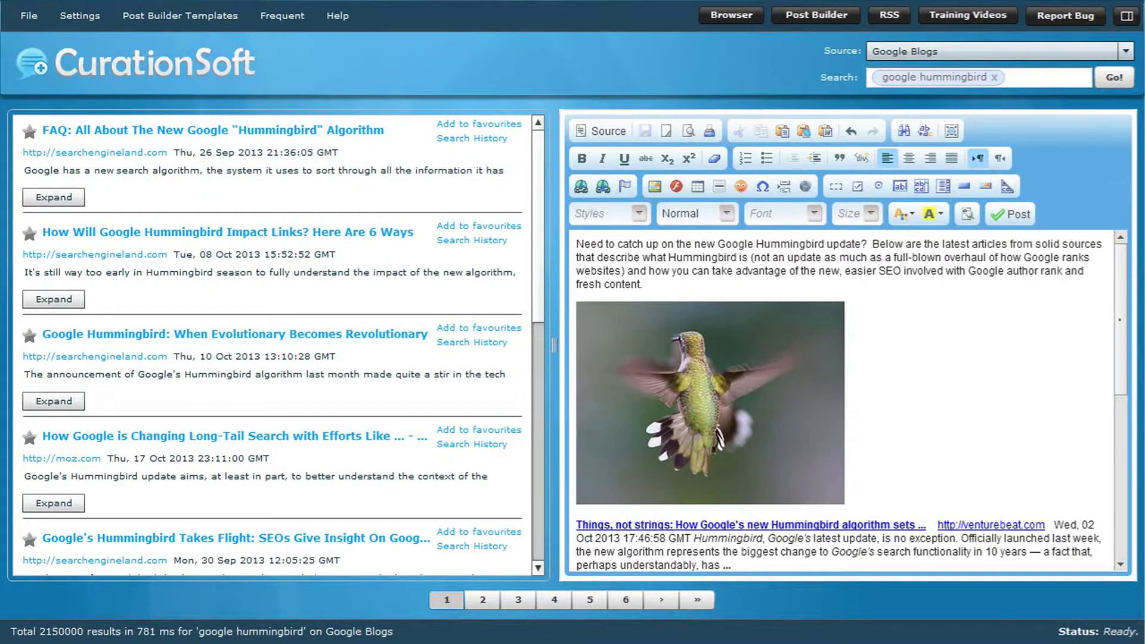
pyautogui.moveTo(1120, 356); pyautogui.dragTo(1125, 315)
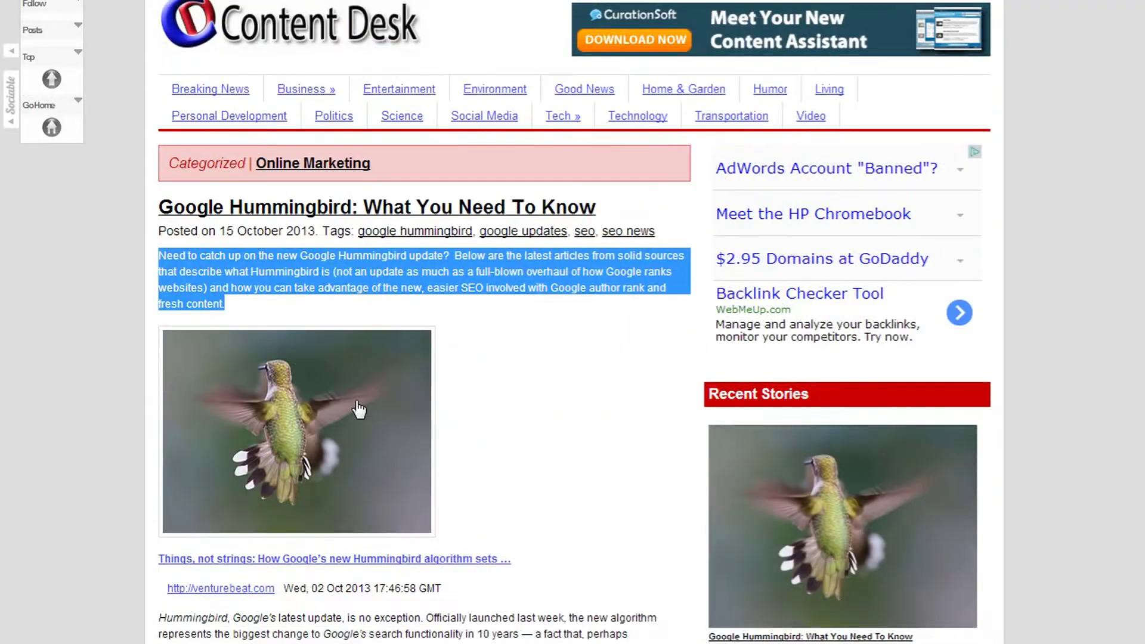
pyautogui.scroll(2, 358, 409)
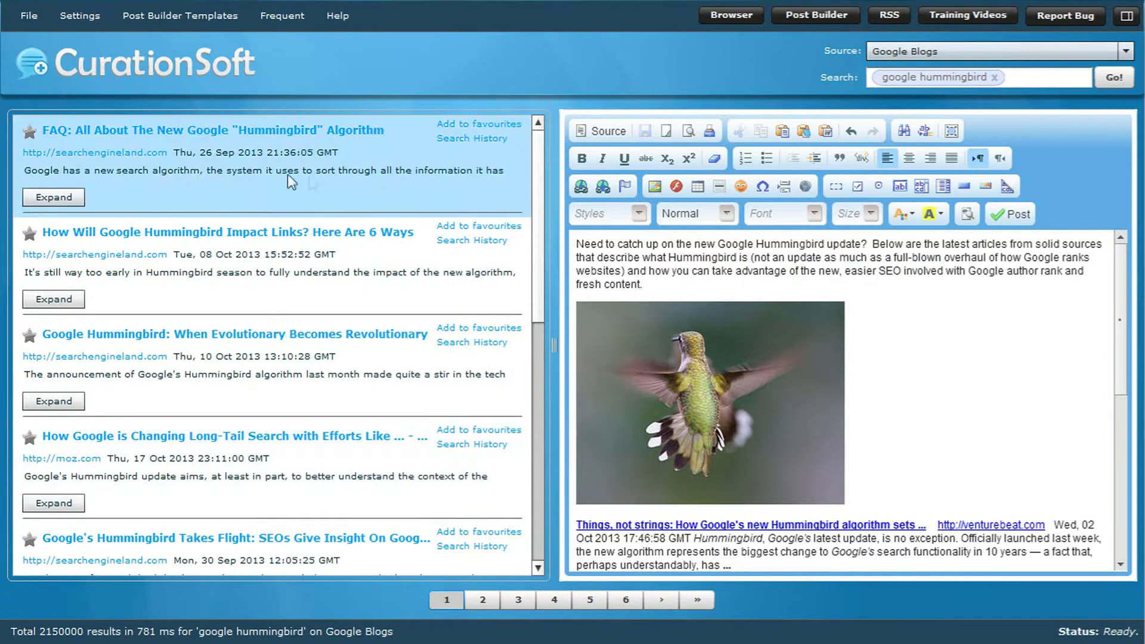
# Copy the What's a “search algorithm?” section from the first FAQ result into a block quote below the draft's intro, ending with "Read more...".
pyautogui.click(55, 200)
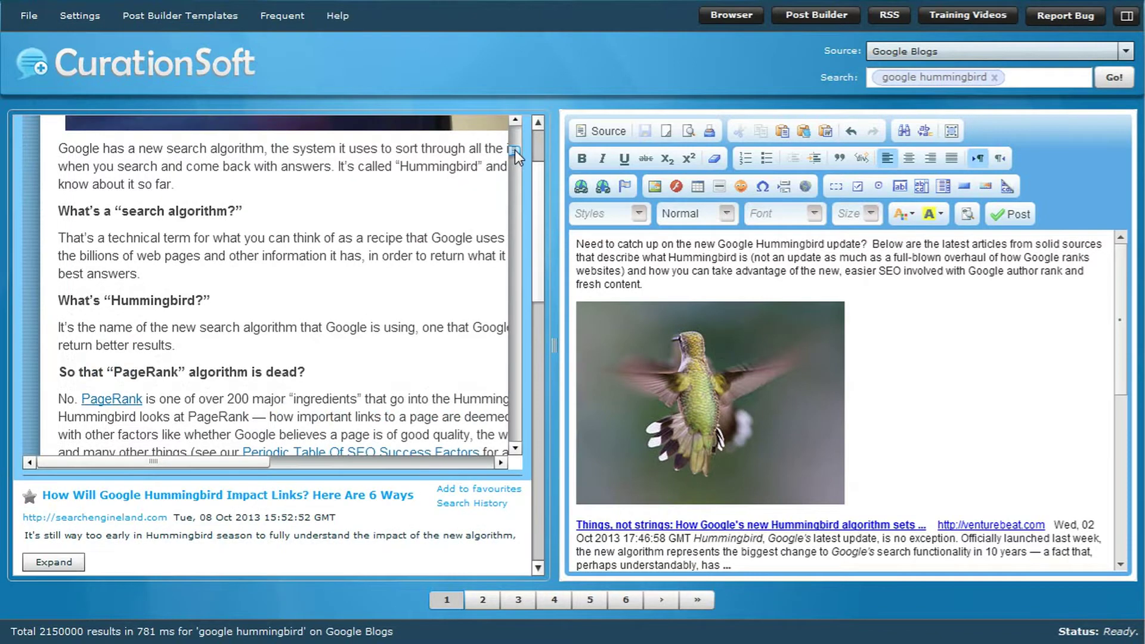
pyautogui.moveTo(532, 187); pyautogui.dragTo(532, 141)
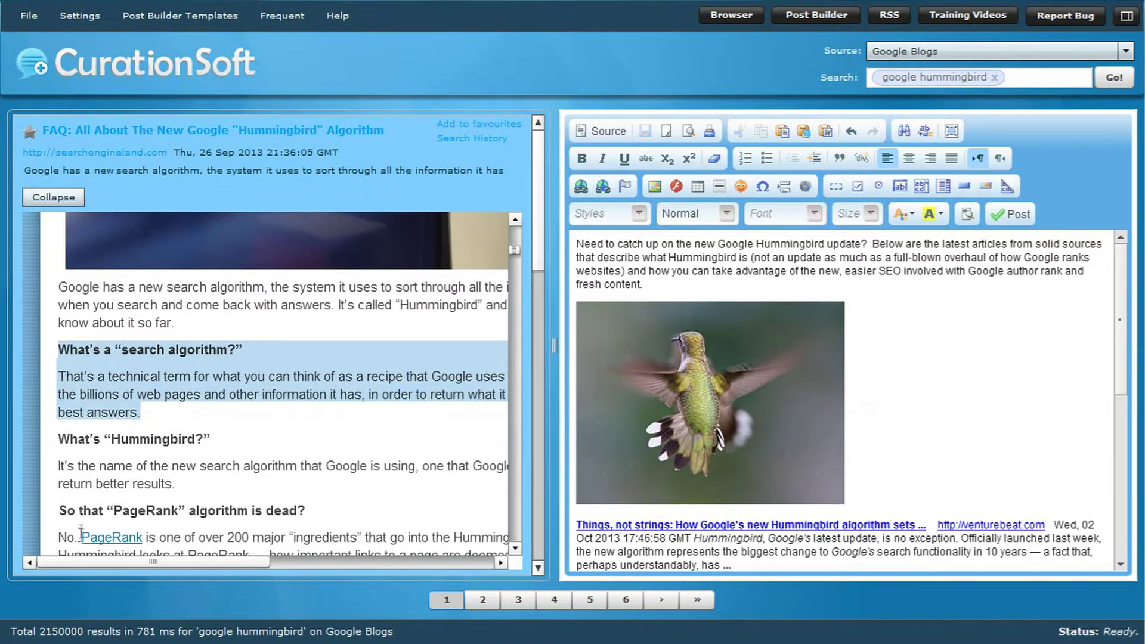
pyautogui.rightClick(145, 391)
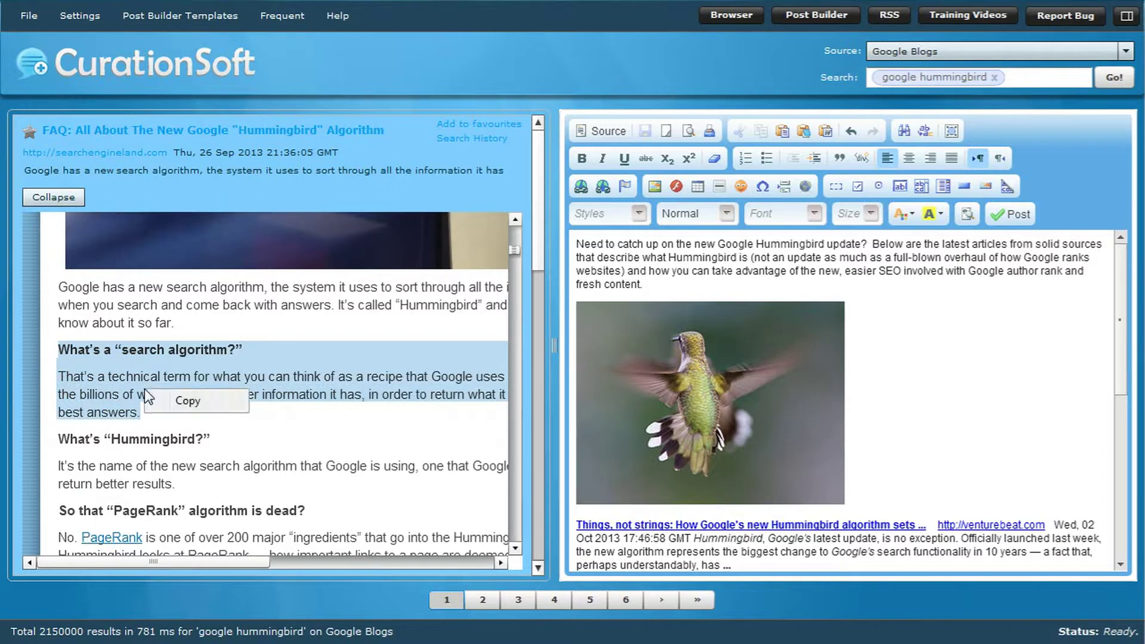
pyautogui.click(652, 284)
pyautogui.press('Return')
pyautogui.write('What’s a "search algorithm?" That’s a technical term for what you can think of as a recipe that Google uses to sort through the billions of web pages and other information it has, in order to return what it believes are the best answers.')
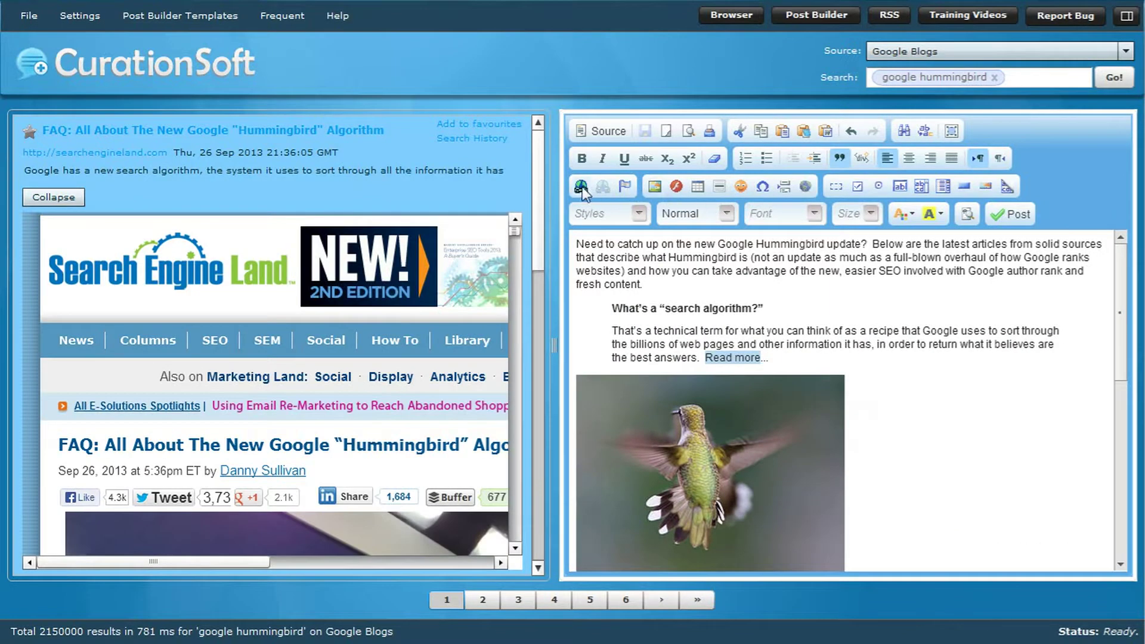
# Link the "Read more" text in the quoted passage to the source article's URL.
pyautogui.click(581, 187)
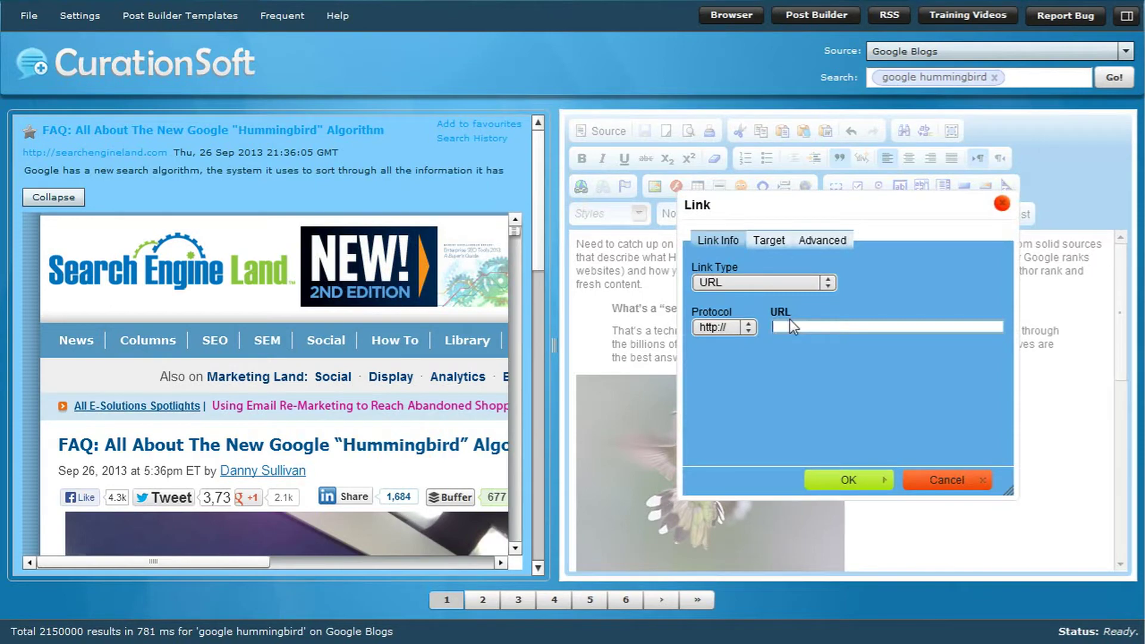
pyautogui.hotkey('ctrl', 'v')
pyautogui.click(844, 479)
# Switch the content source to YouTube for google hummingbird and expand the "Semantic Search and Google Hummingbird" video.
pyautogui.moveTo(514, 231); pyautogui.dragTo(514, 264)
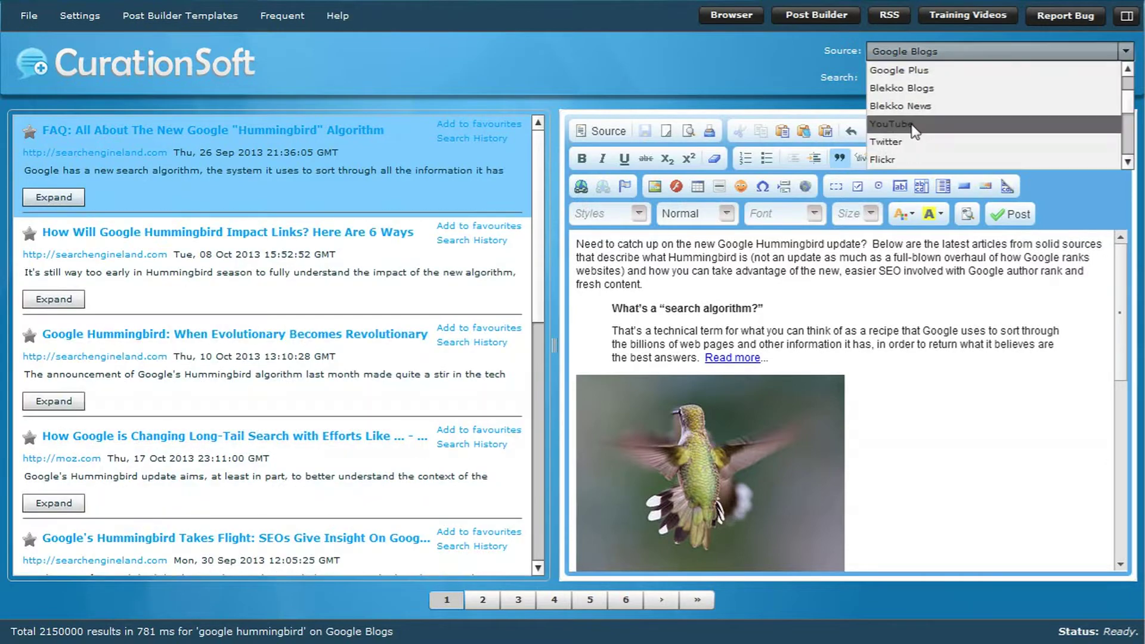
pyautogui.click(909, 125)
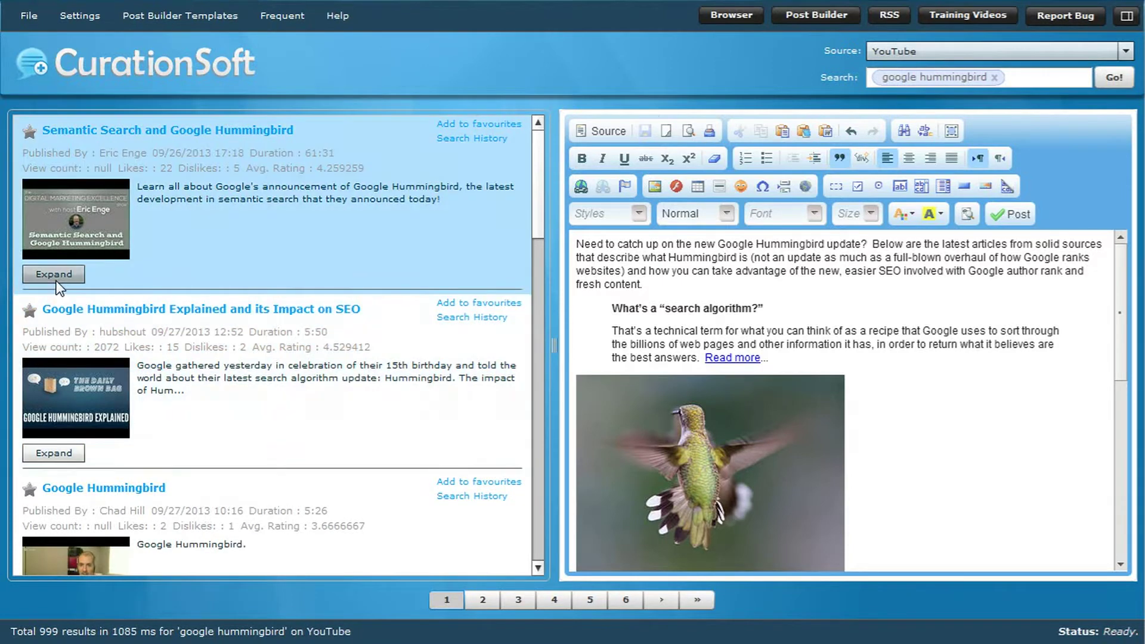
pyautogui.click(56, 278)
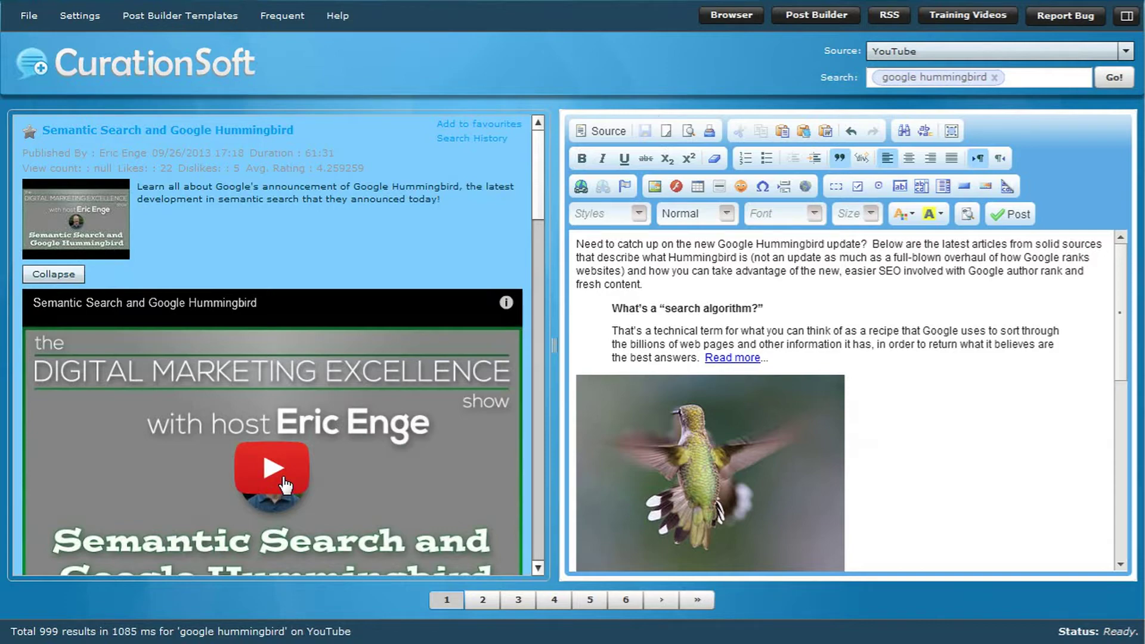
# Place the cursor on the empty line at the end of the draft and select the 2 Column Div post template.
pyautogui.scroll(-5, 882, 361)
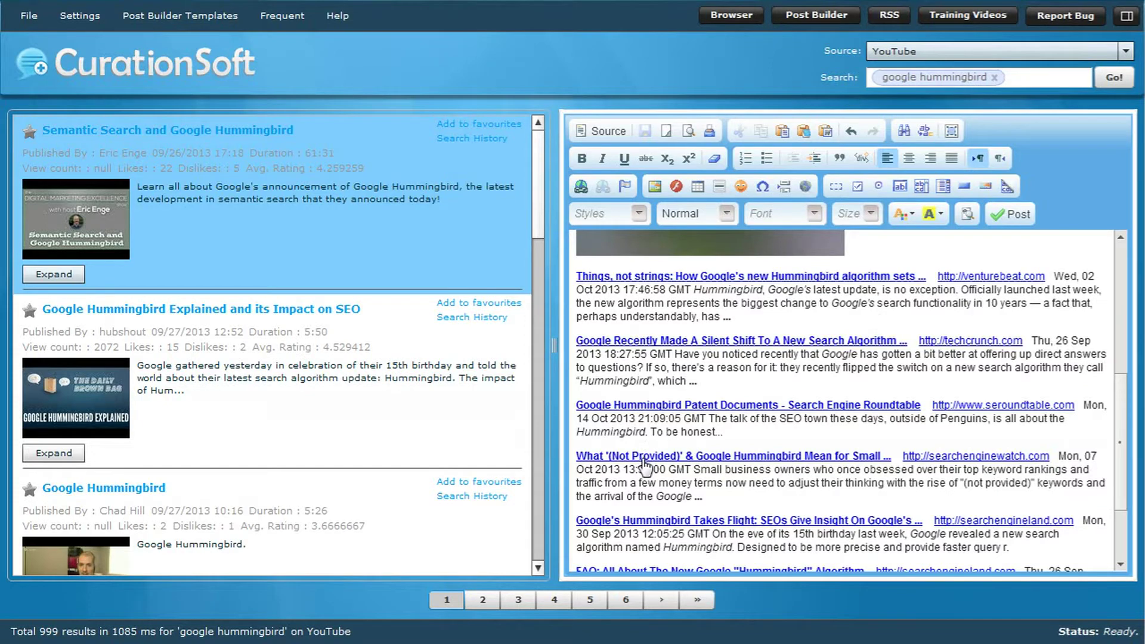
pyautogui.scroll(-3, 644, 465)
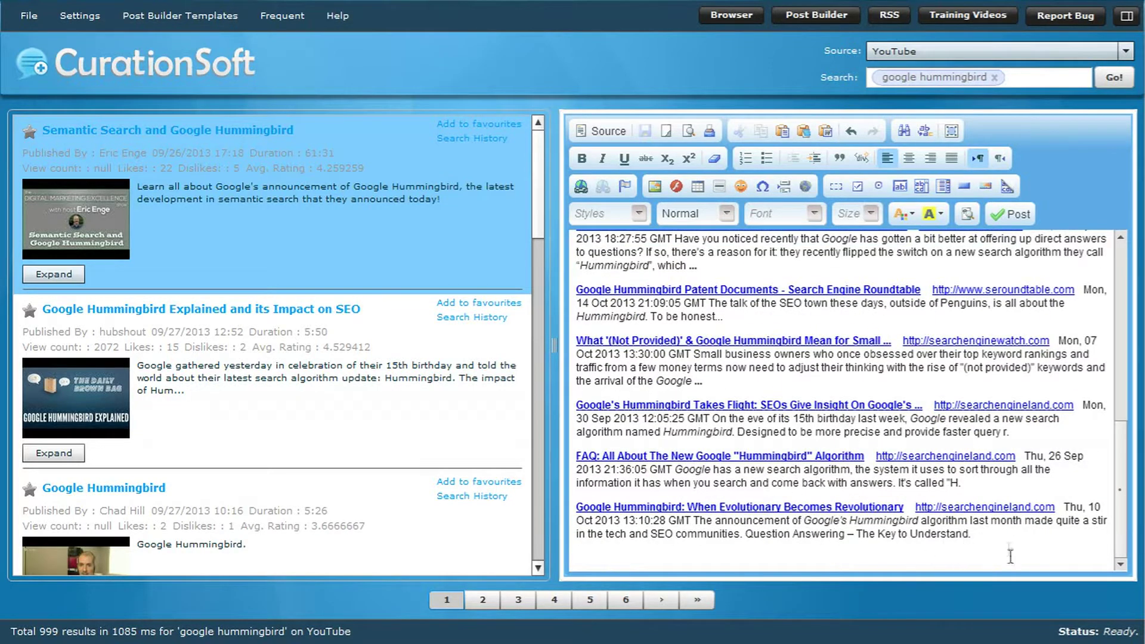
pyautogui.click(692, 561)
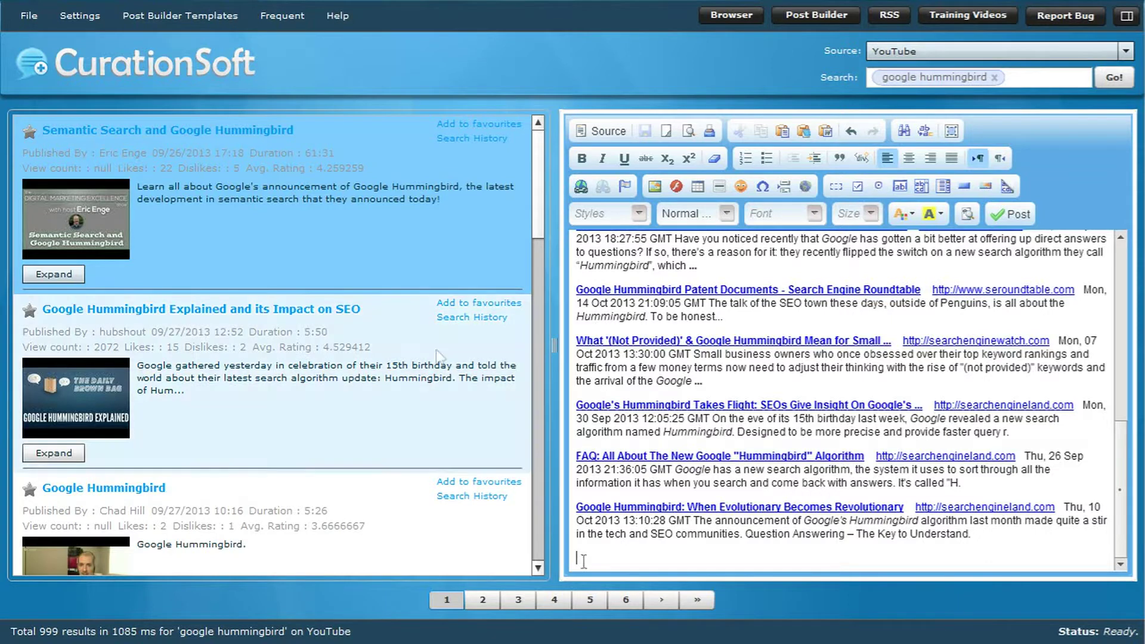
pyautogui.click(170, 16)
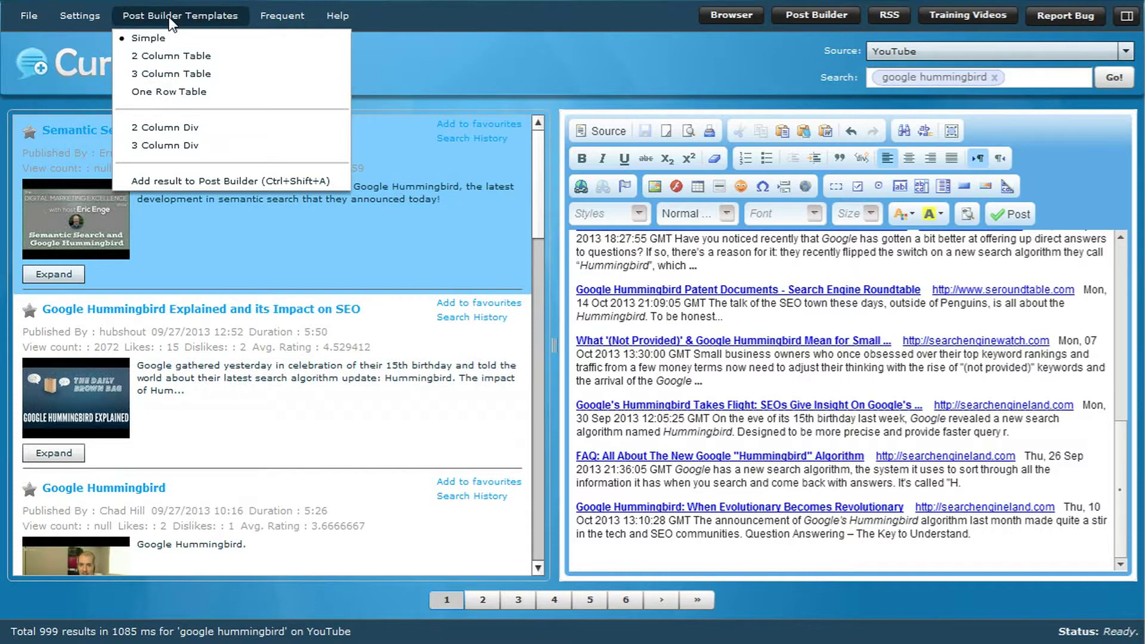
pyautogui.click(197, 128)
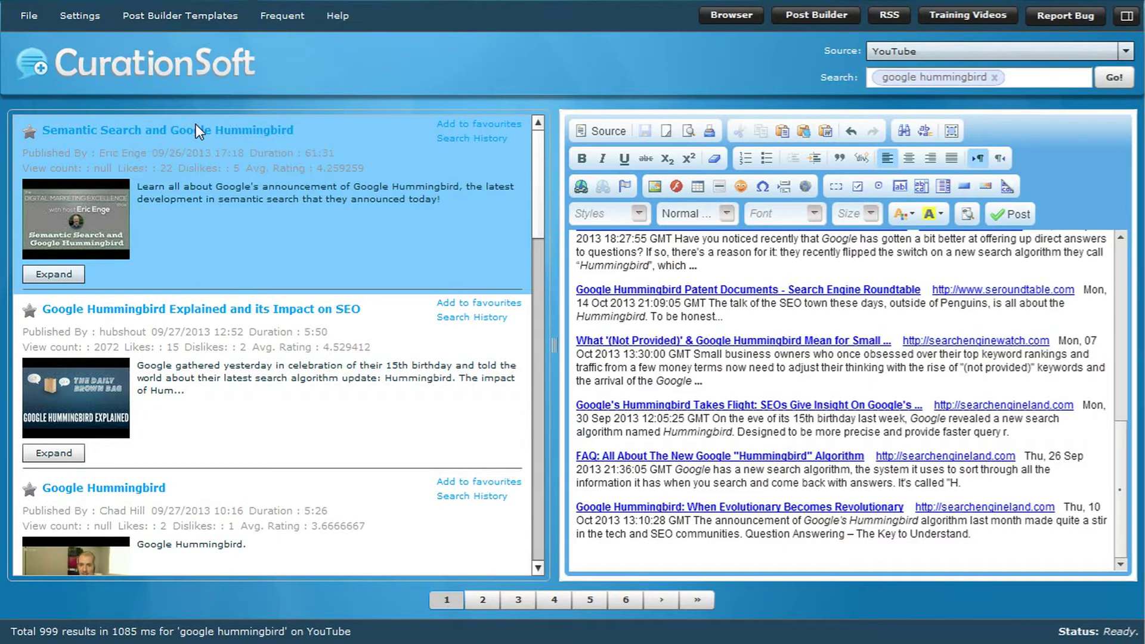
pyautogui.rightClick(203, 128)
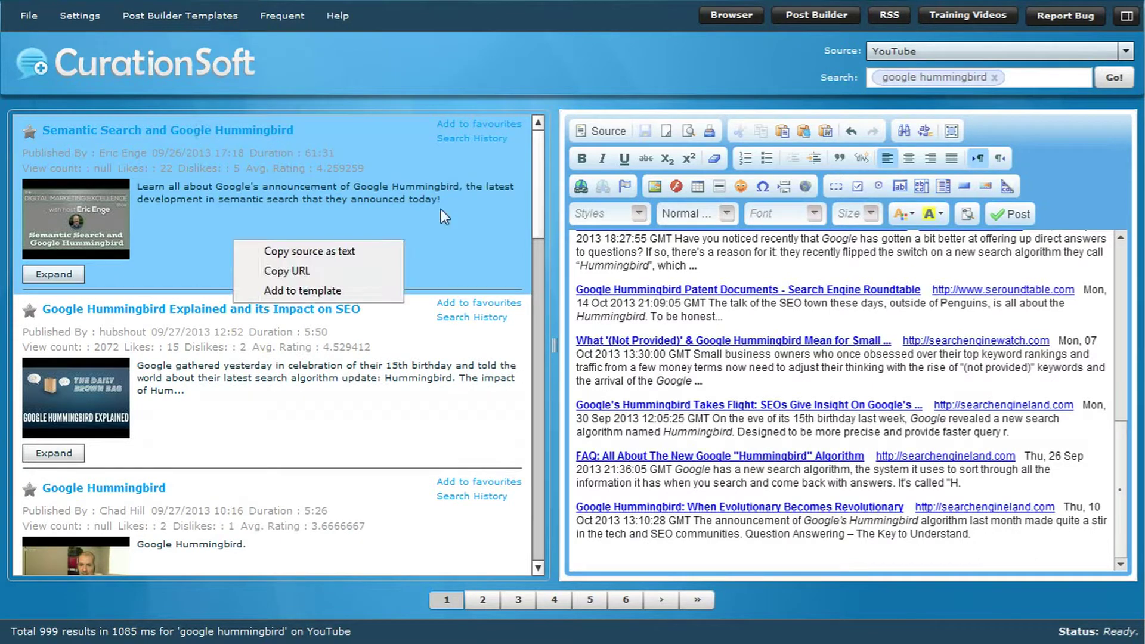
# Switch the content source back to Google Blogs for the google hummingbird search.
pyautogui.click(1125, 51)
pyautogui.scroll(-2, 1007, 81)
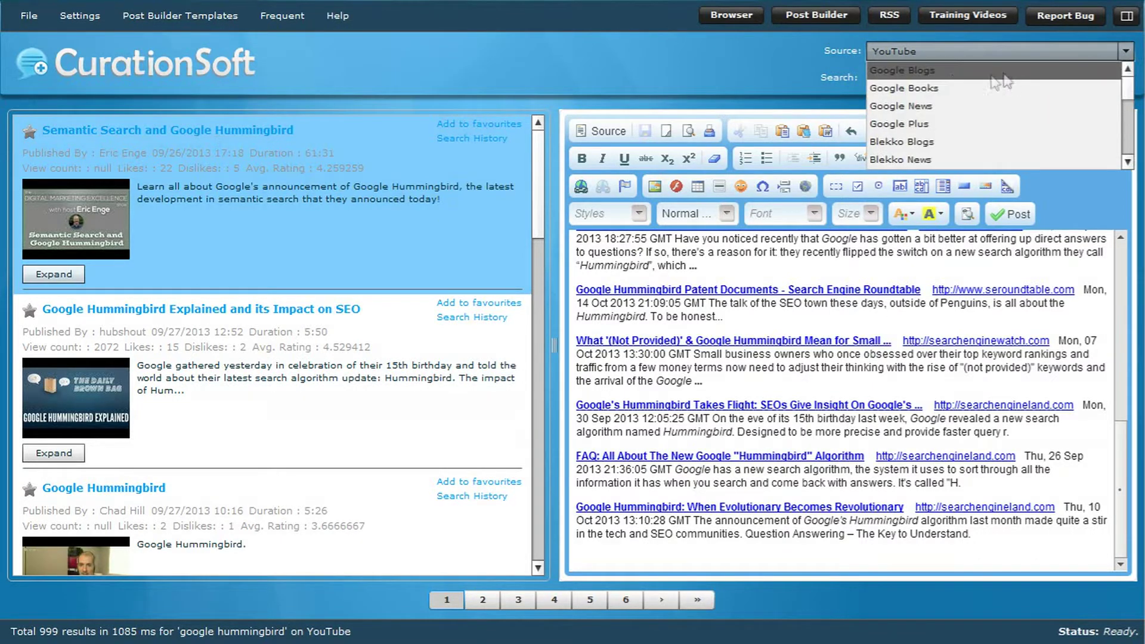
pyautogui.click(1006, 75)
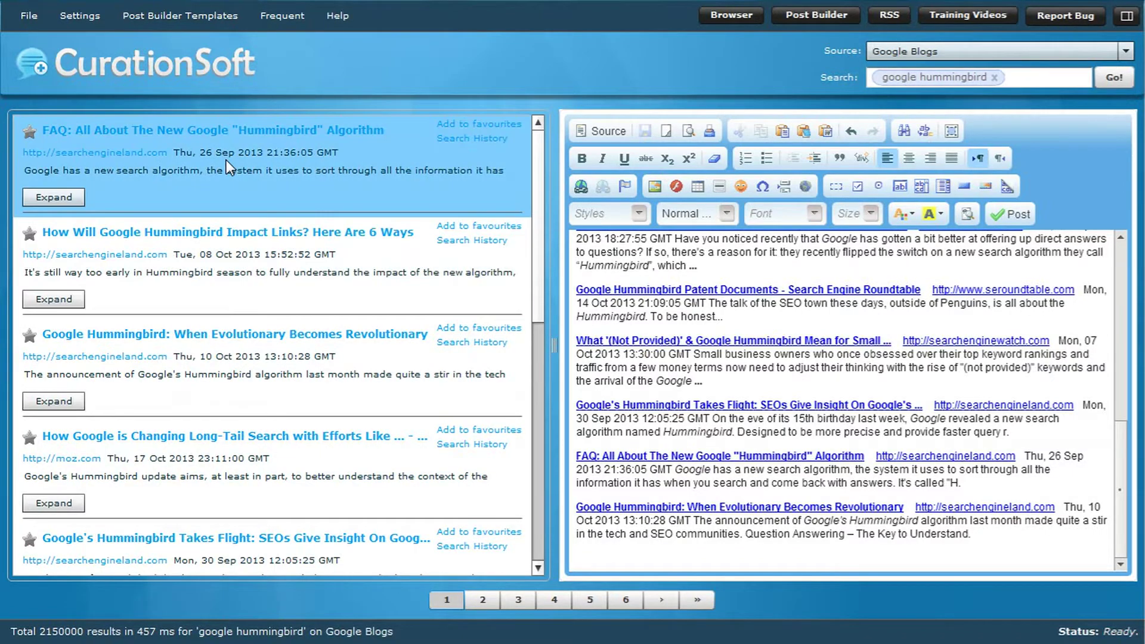
# Add the Google Blogs result "FAQ: All About The New Google "Hummingbird" Algorithm" at the end of the draft using the 2 Column Div template.
pyautogui.click(586, 554)
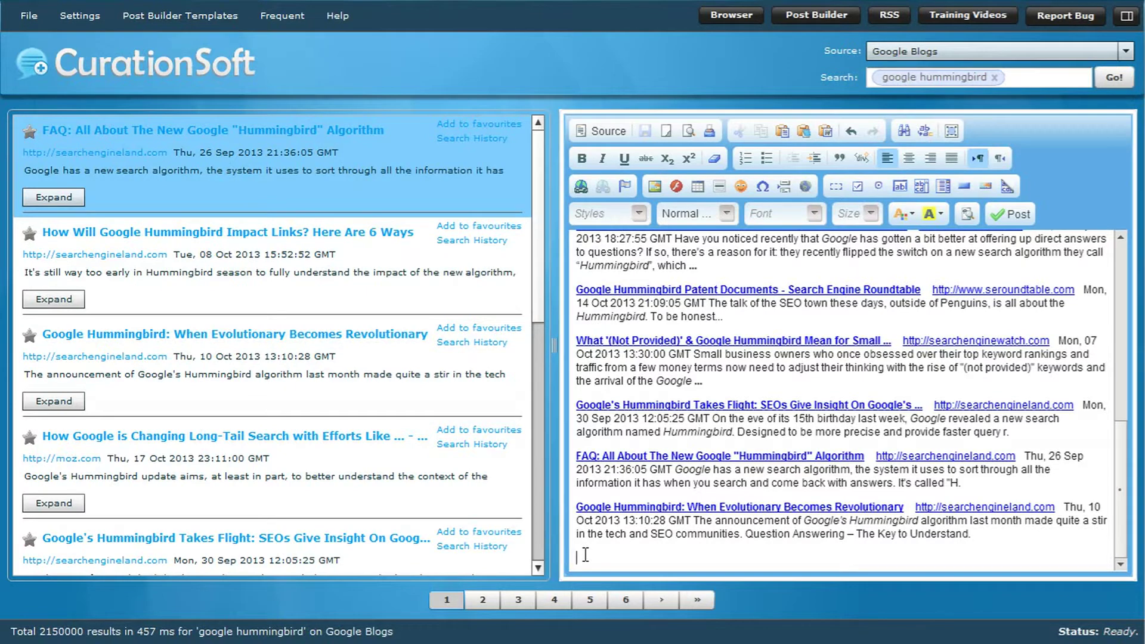
pyautogui.click(188, 17)
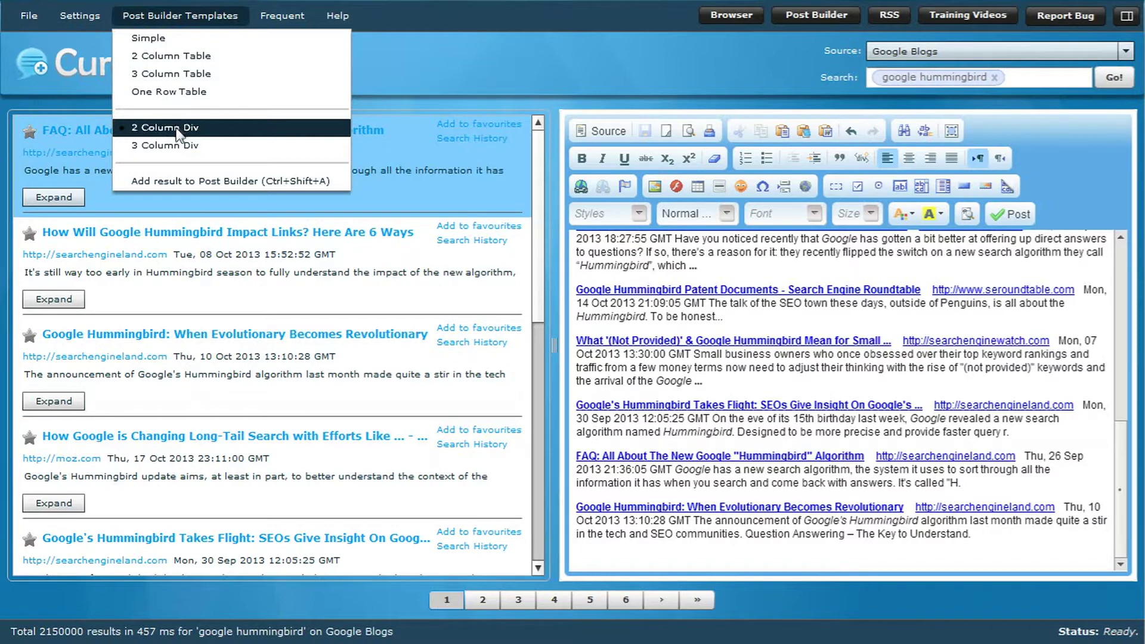
pyautogui.click(162, 181)
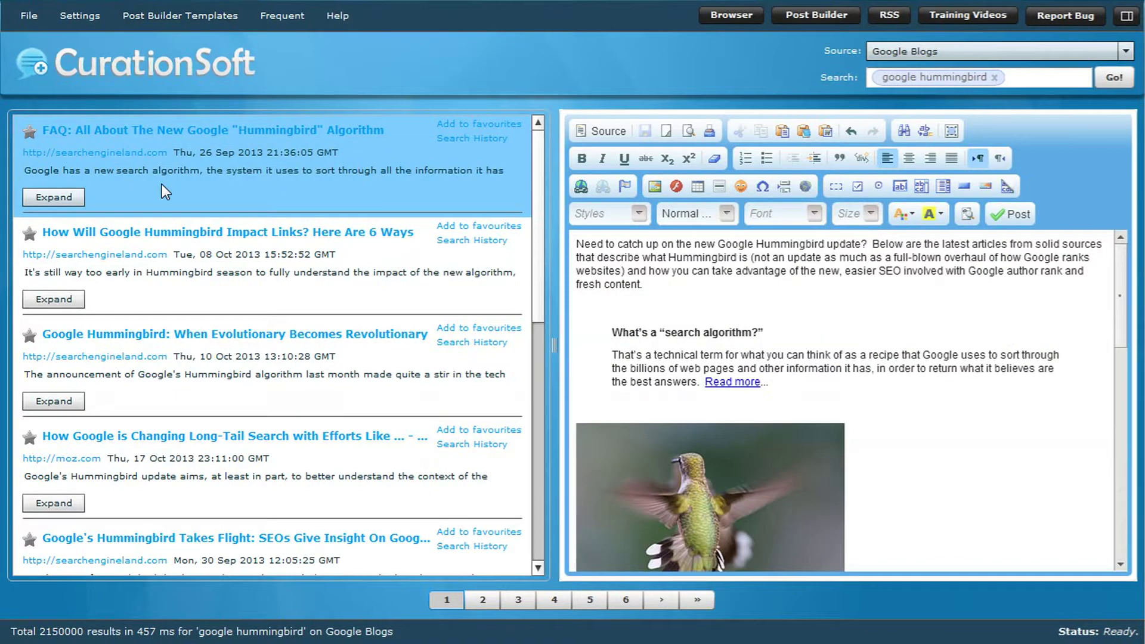
pyautogui.scroll(-10, 925, 387)
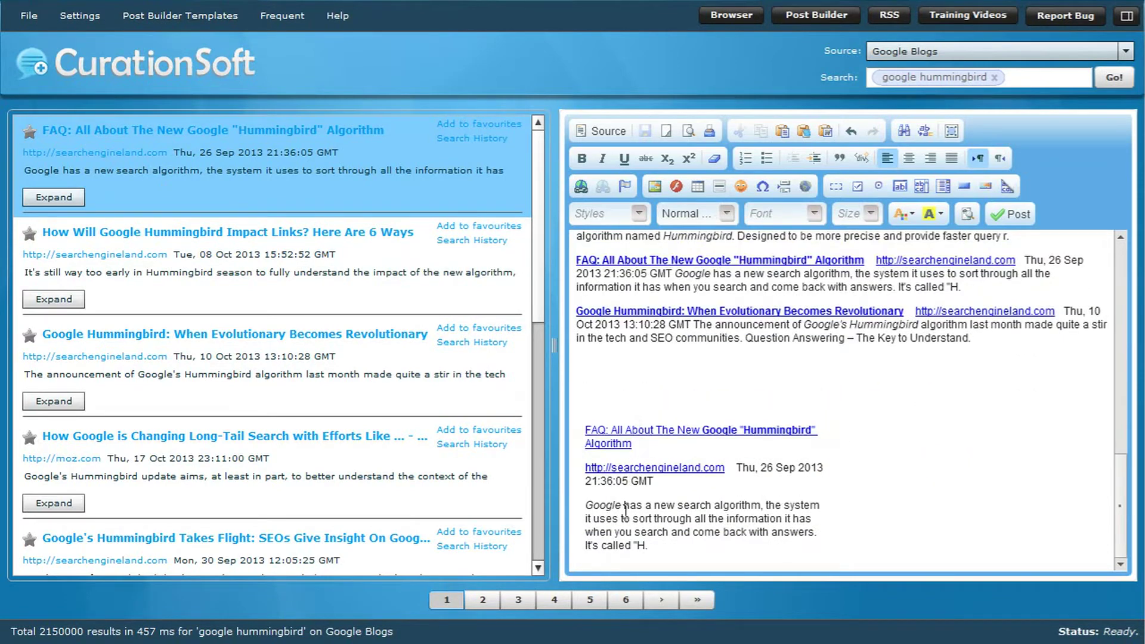
# Add the result "How Will Google Hummingbird Impact Links? Here Are 6 Ways" to the draft as the second column beside the FAQ article.
pyautogui.click(338, 266)
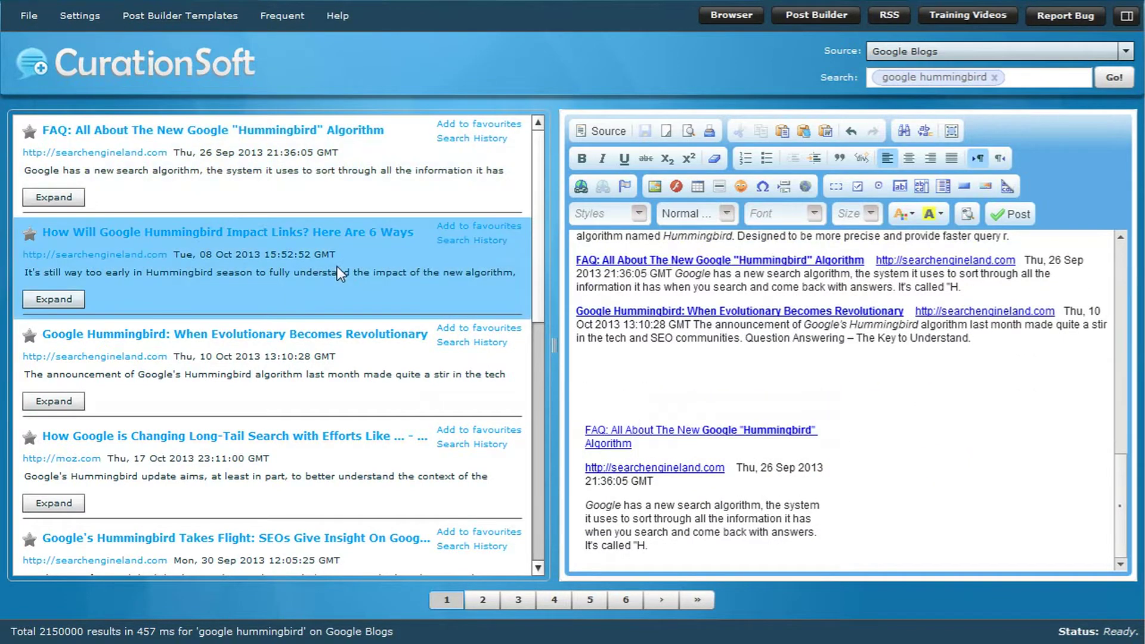
pyautogui.click(192, 17)
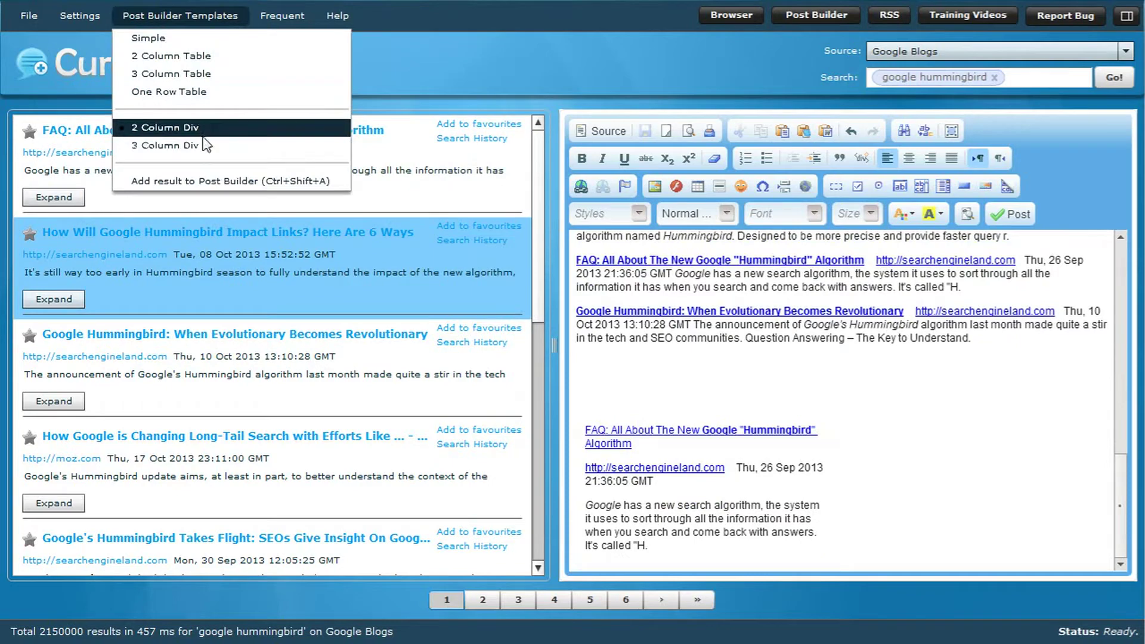
pyautogui.click(203, 178)
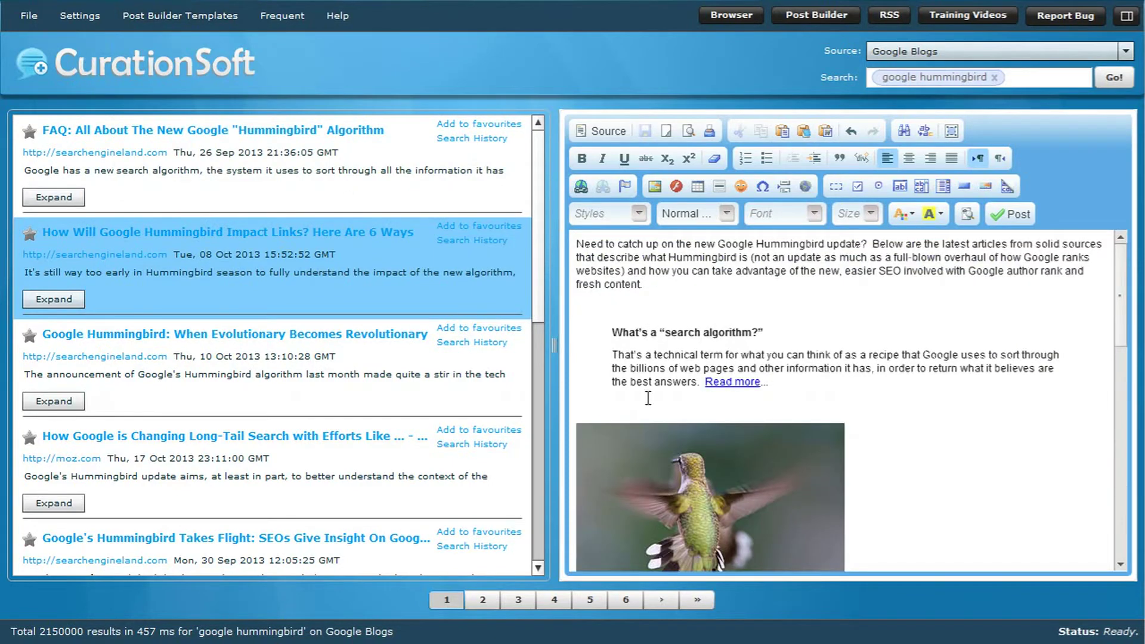
pyautogui.scroll(-5, 653, 397)
pyautogui.scroll(1, 630, 443)
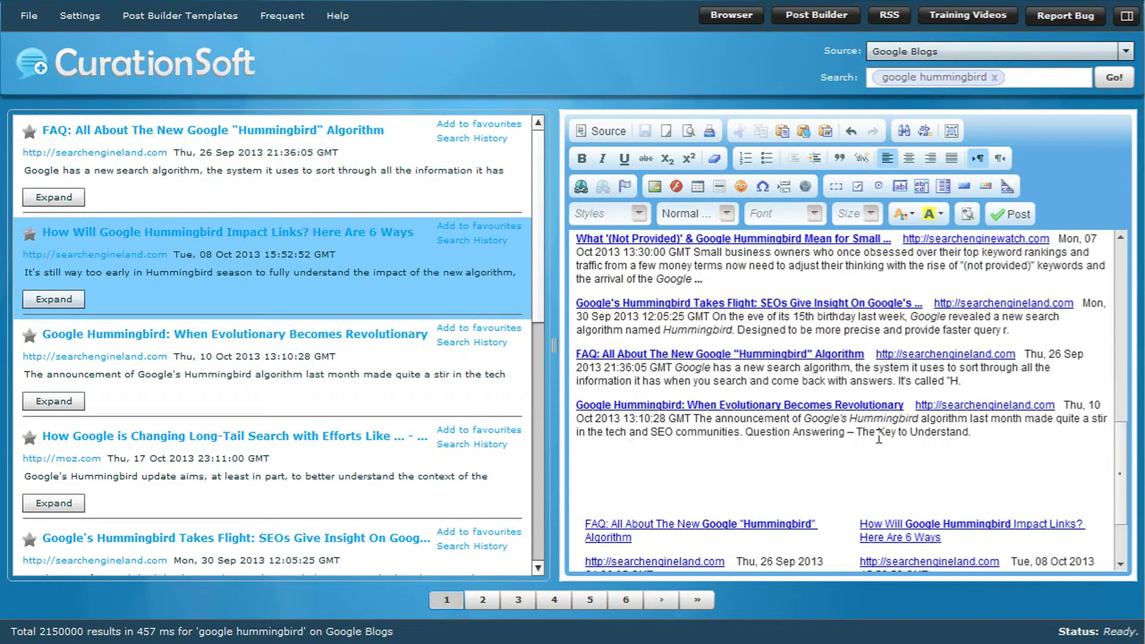
pyautogui.scroll(-2, 879, 441)
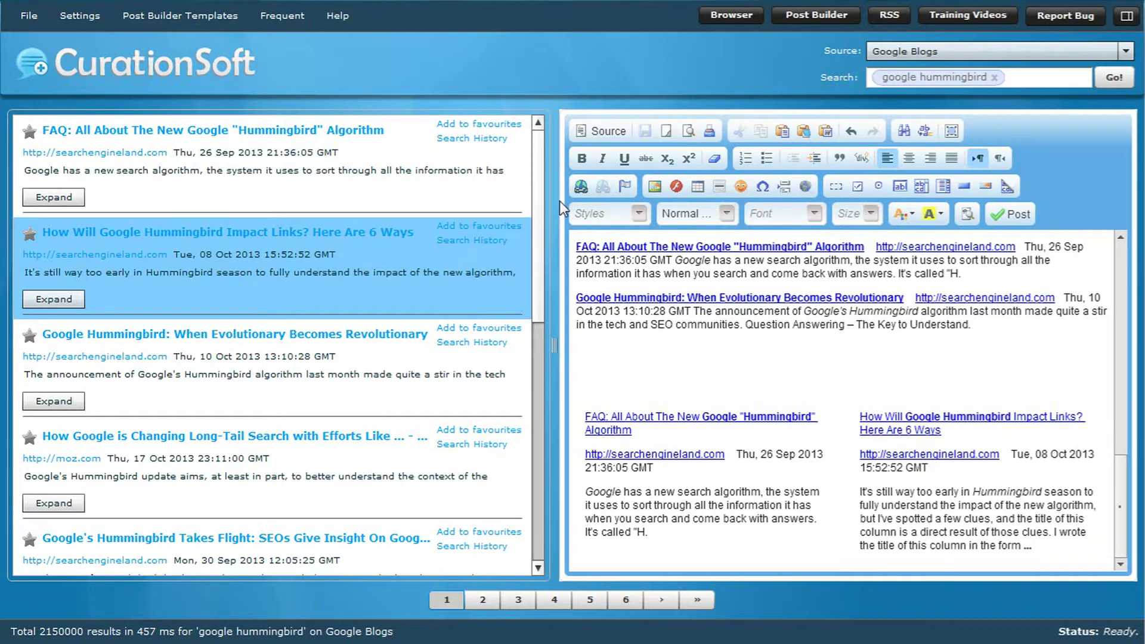
# Switch the content source to YouTube and add the "Semantic Search and Google Hummingbird" video to the draft's two-column section.
pyautogui.click(1126, 51)
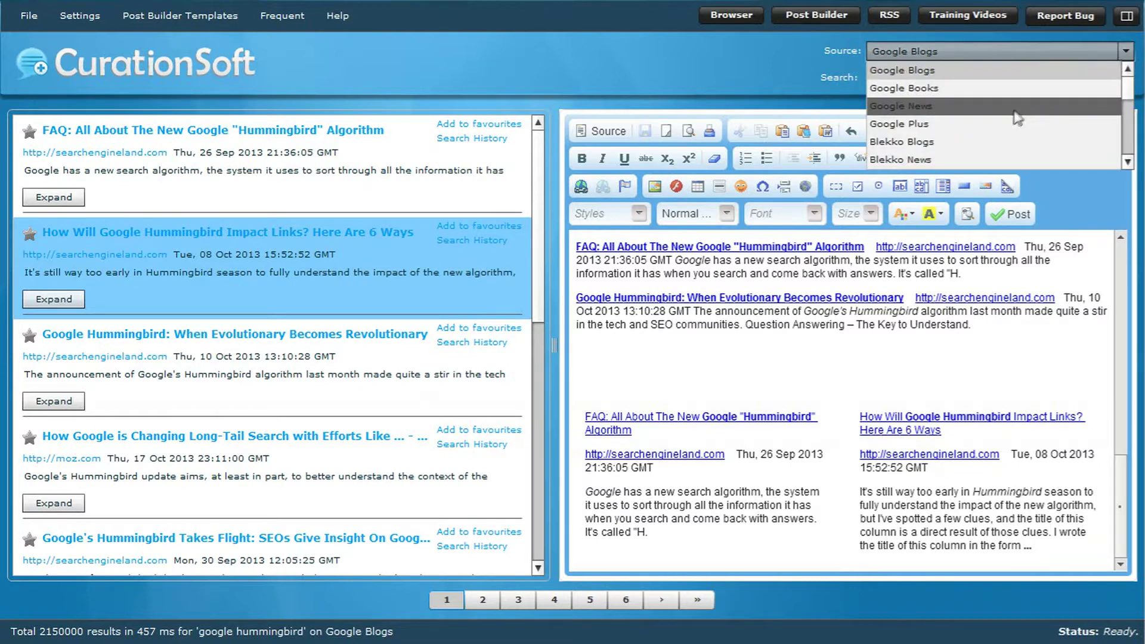
pyautogui.scroll(-1, 969, 142)
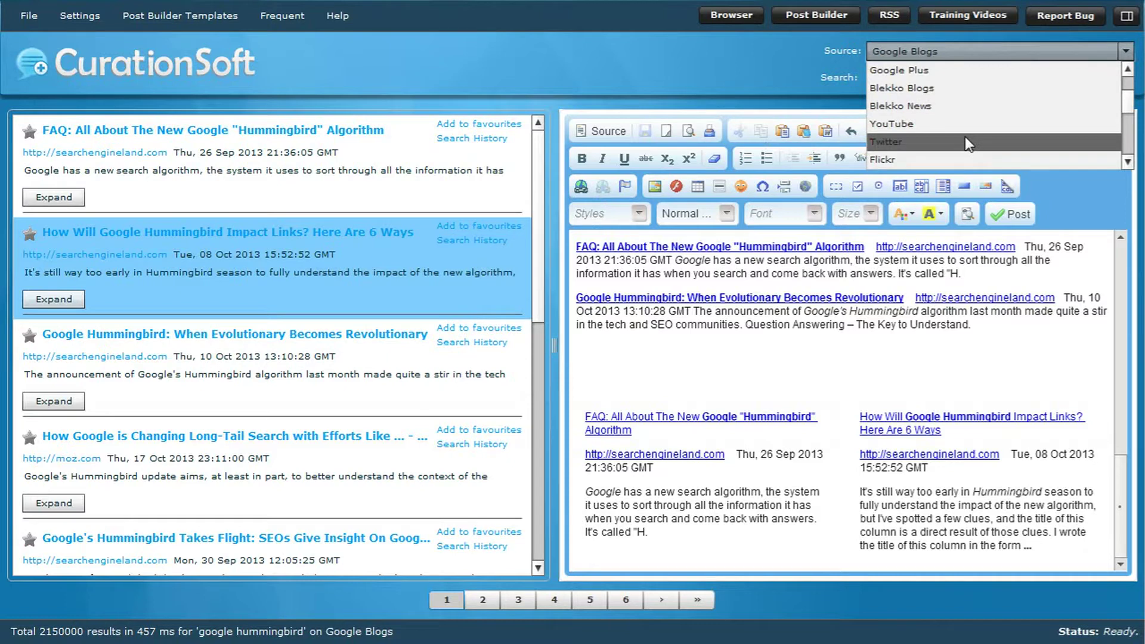
pyautogui.click(915, 123)
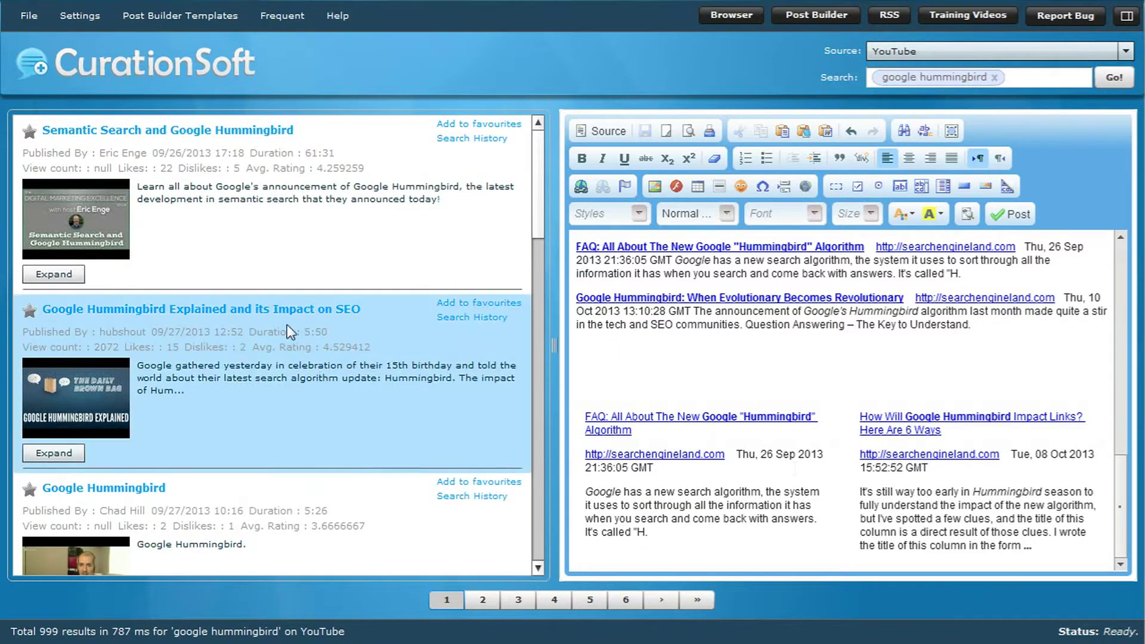
pyautogui.click(203, 15)
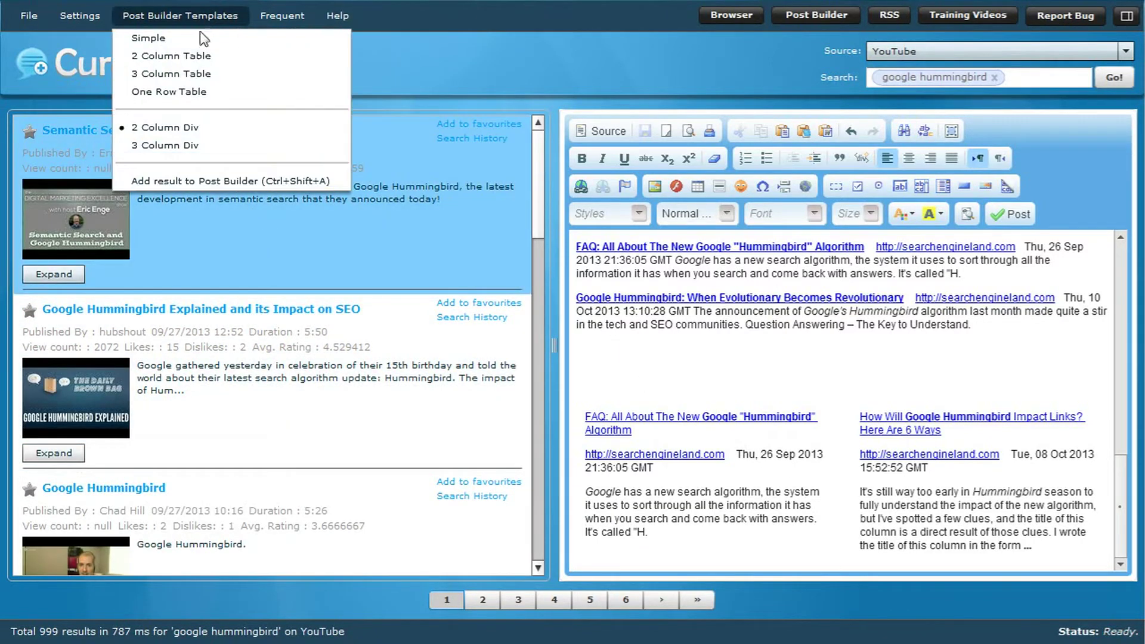
pyautogui.click(189, 182)
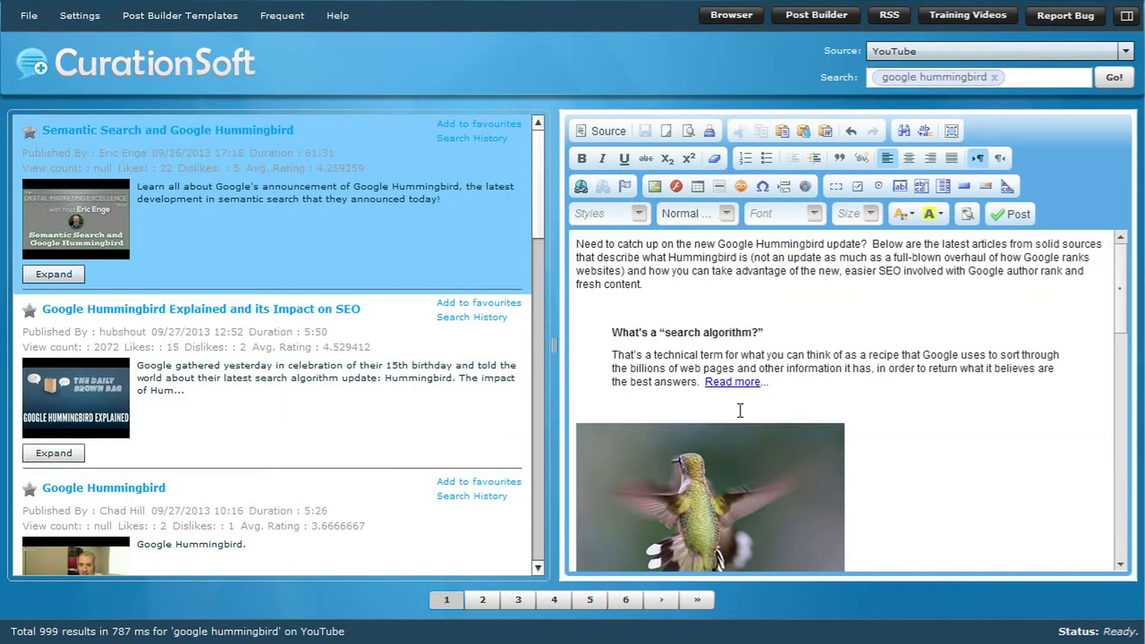
pyautogui.scroll(-10, 739, 412)
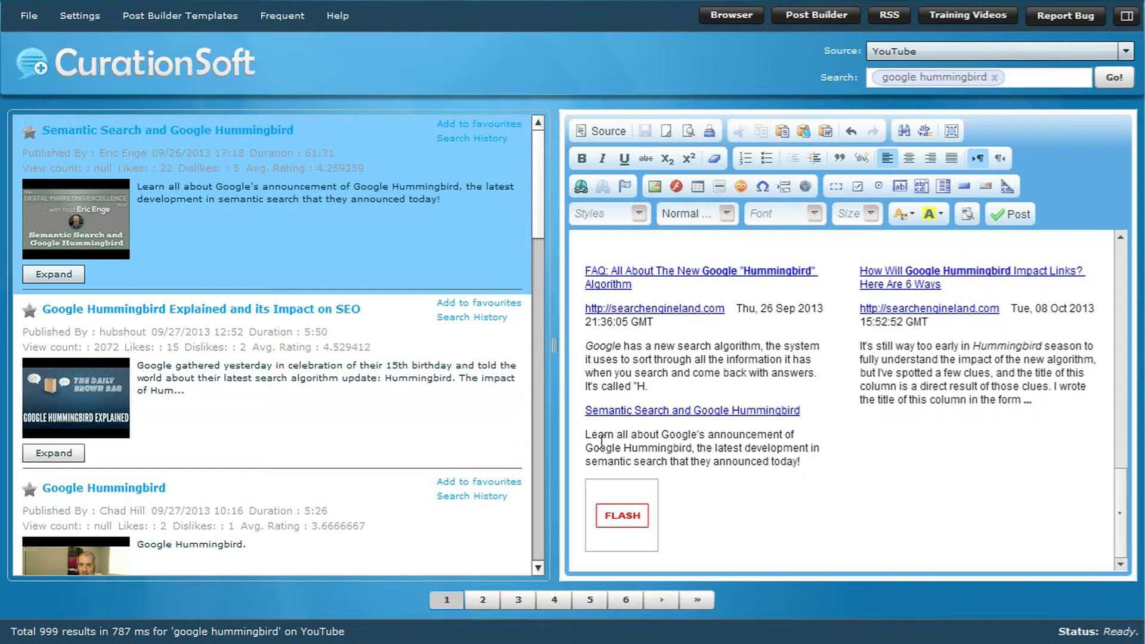
# Add the "Google Hummingbird Explained and its Impact on SEO" video to the draft's second column and review the post.
pyautogui.click(503, 331)
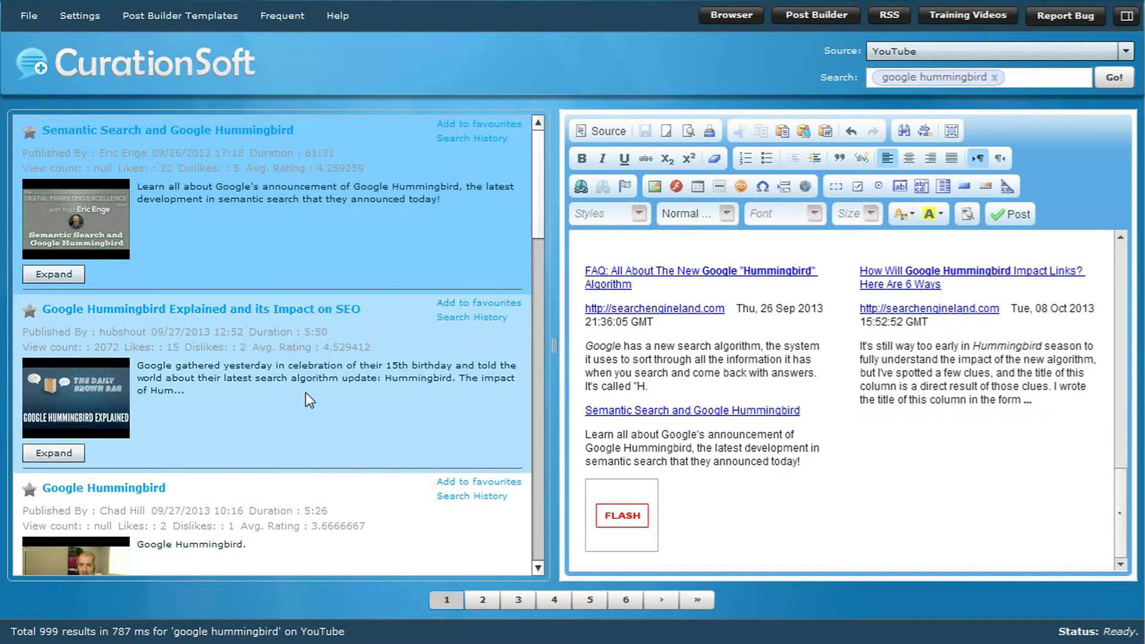
pyautogui.click(187, 17)
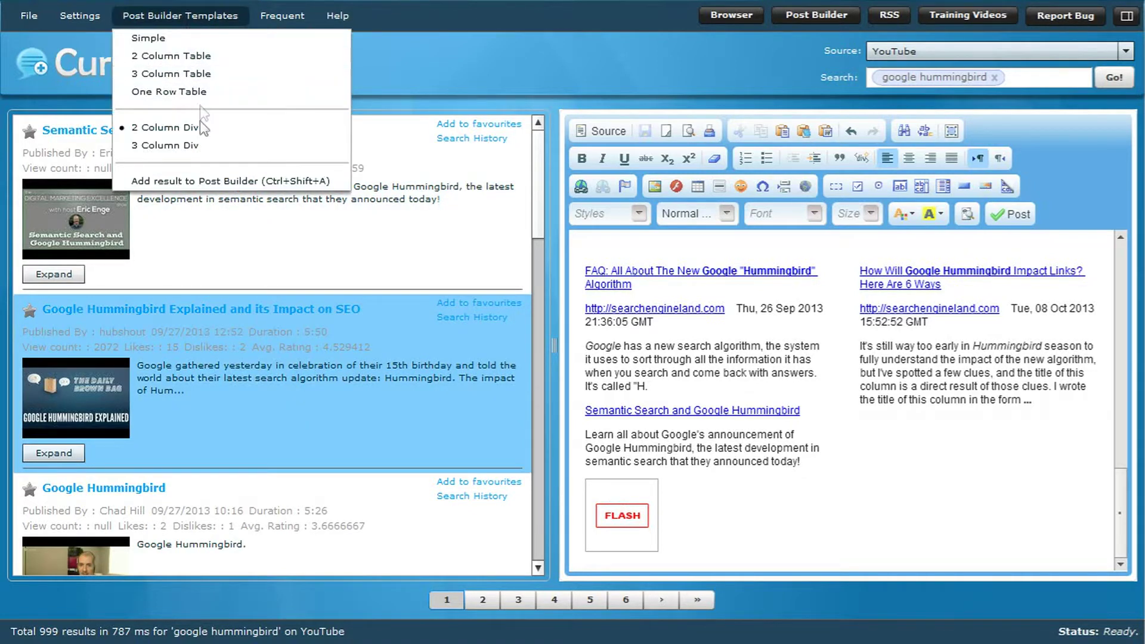
pyautogui.click(202, 180)
pyautogui.scroll(-10, 728, 411)
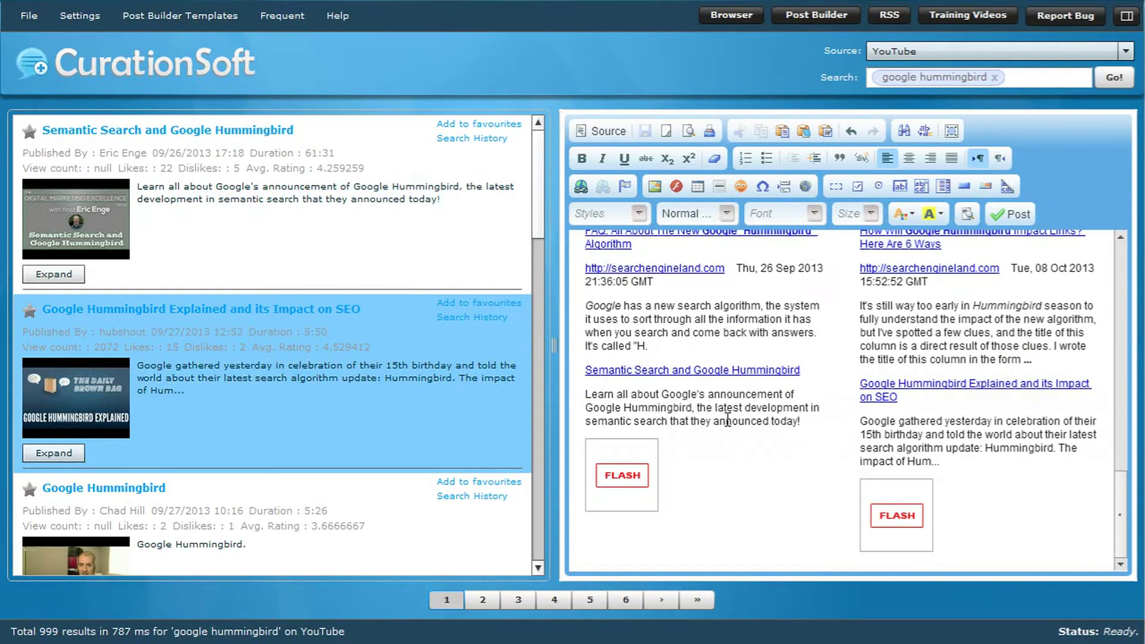
pyautogui.scroll(3, 702, 353)
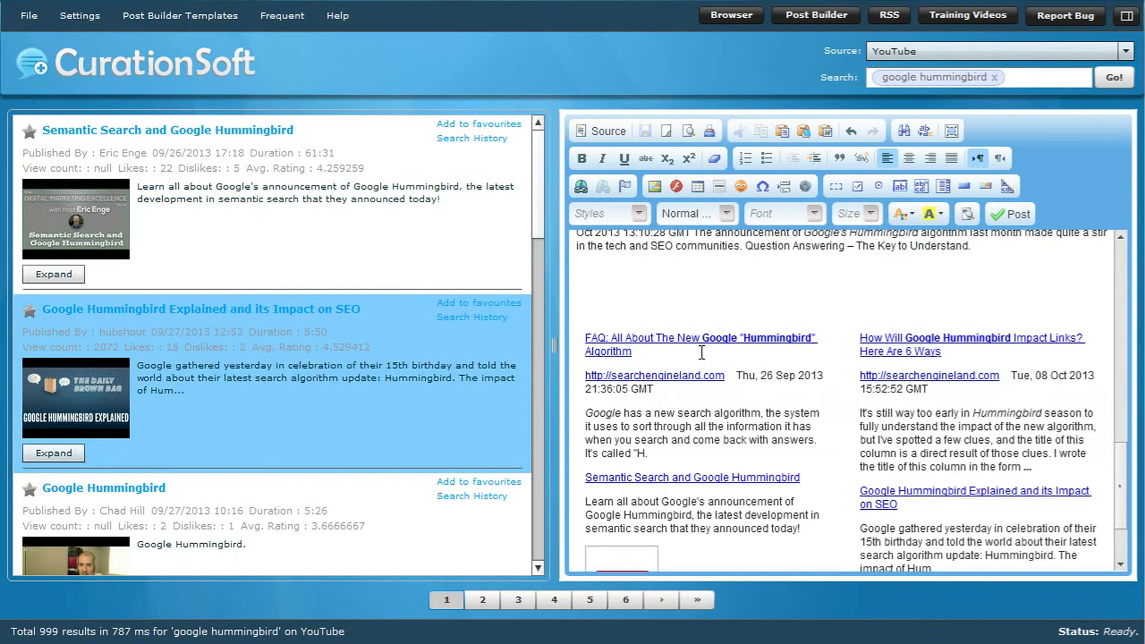
pyautogui.scroll(-3, 712, 510)
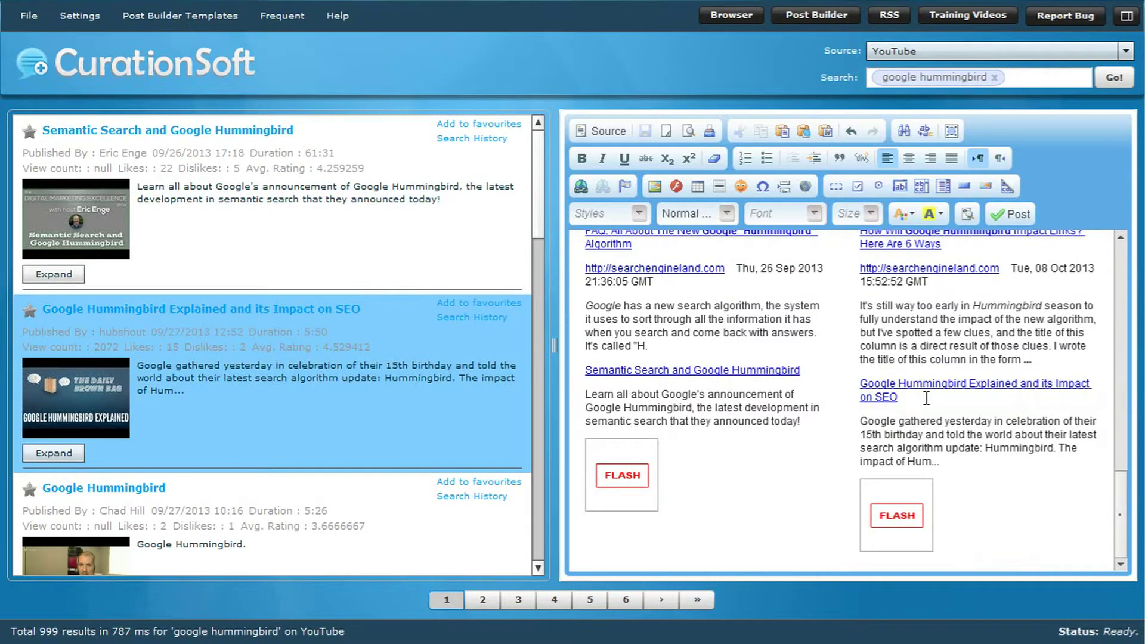
pyautogui.scroll(10, 926, 398)
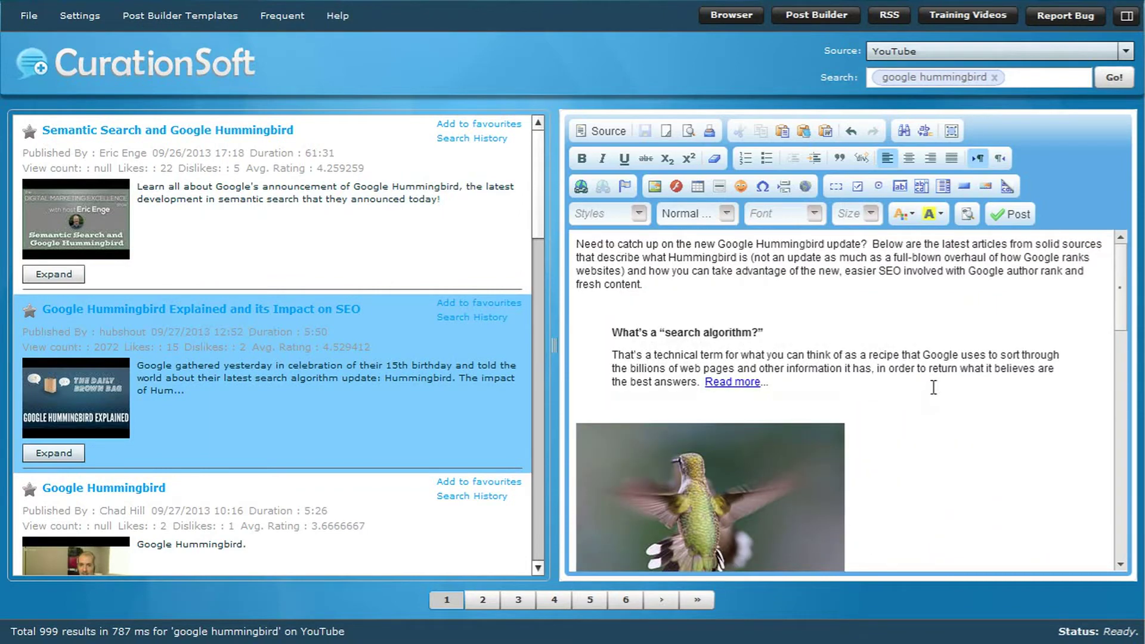
# Start a blank post and add the "Semantic Search and Google Hummingbird" video to it with the 2 Column Div template.
pyautogui.click(666, 135)
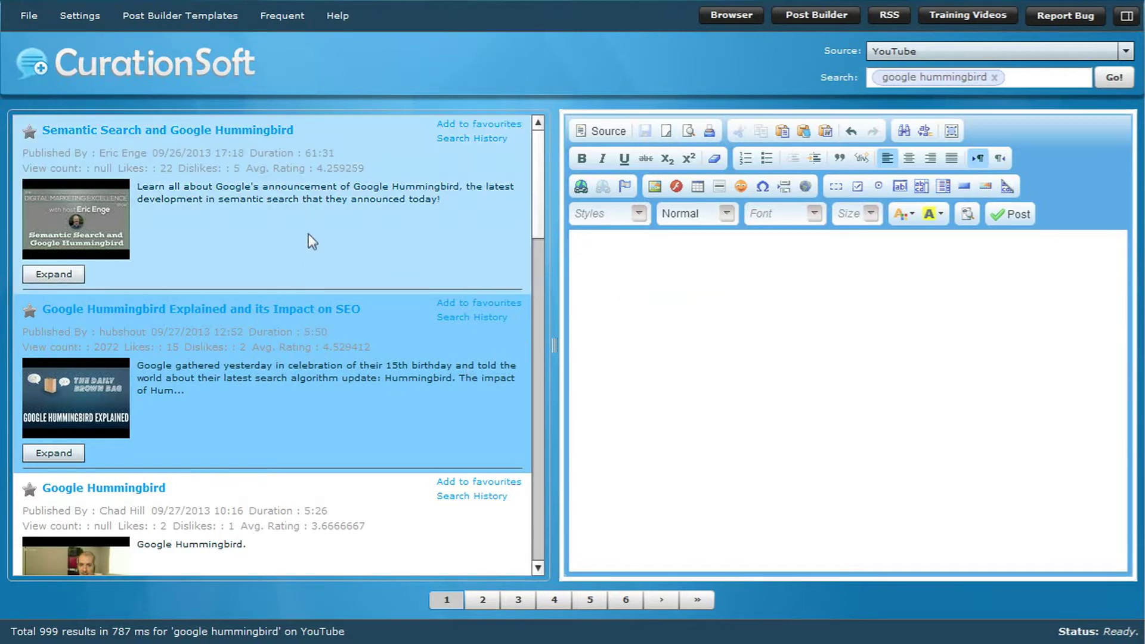
pyautogui.click(306, 258)
pyautogui.click(146, 22)
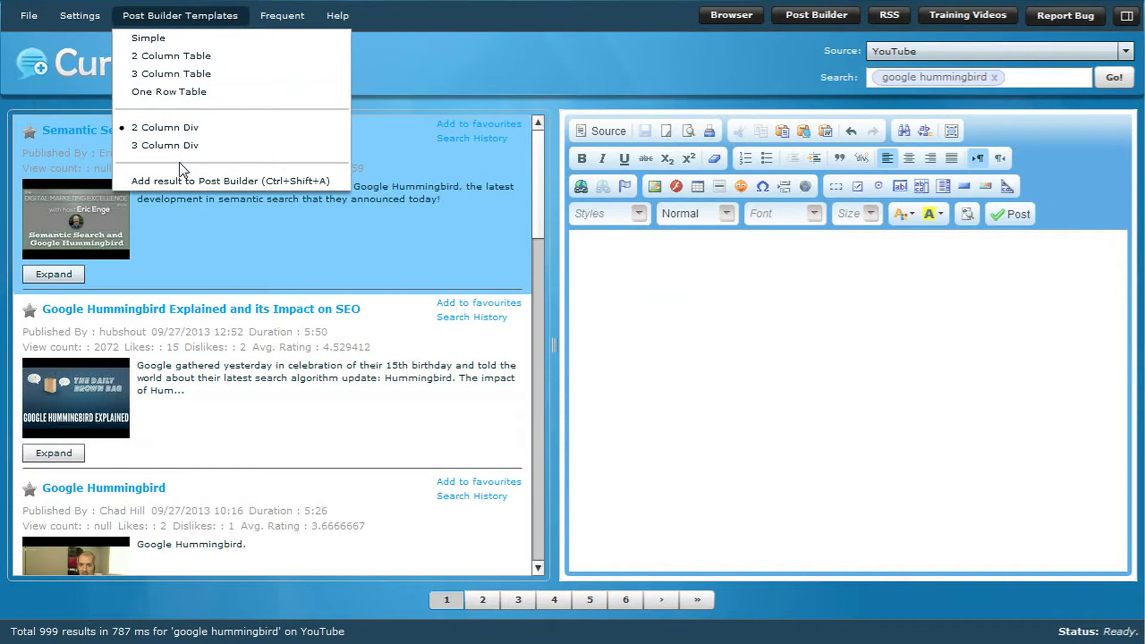
pyautogui.click(184, 181)
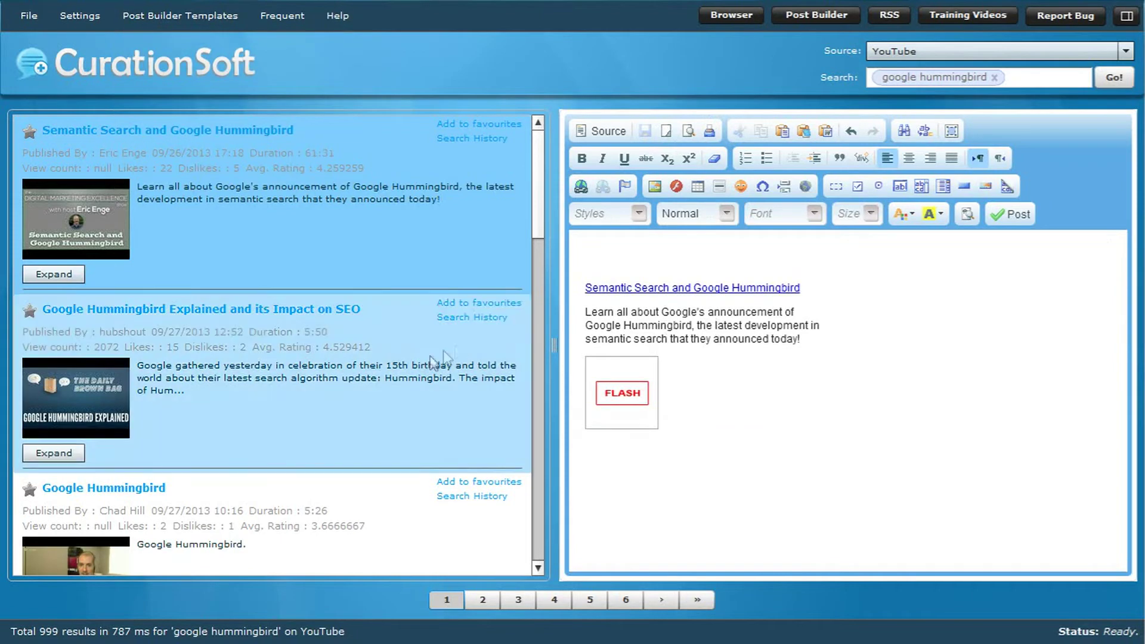
# Add the "Google Hummingbird Explained and its Impact on SEO" video as the second column and place the cursor on the empty line above.
pyautogui.click(302, 366)
pyautogui.click(215, 24)
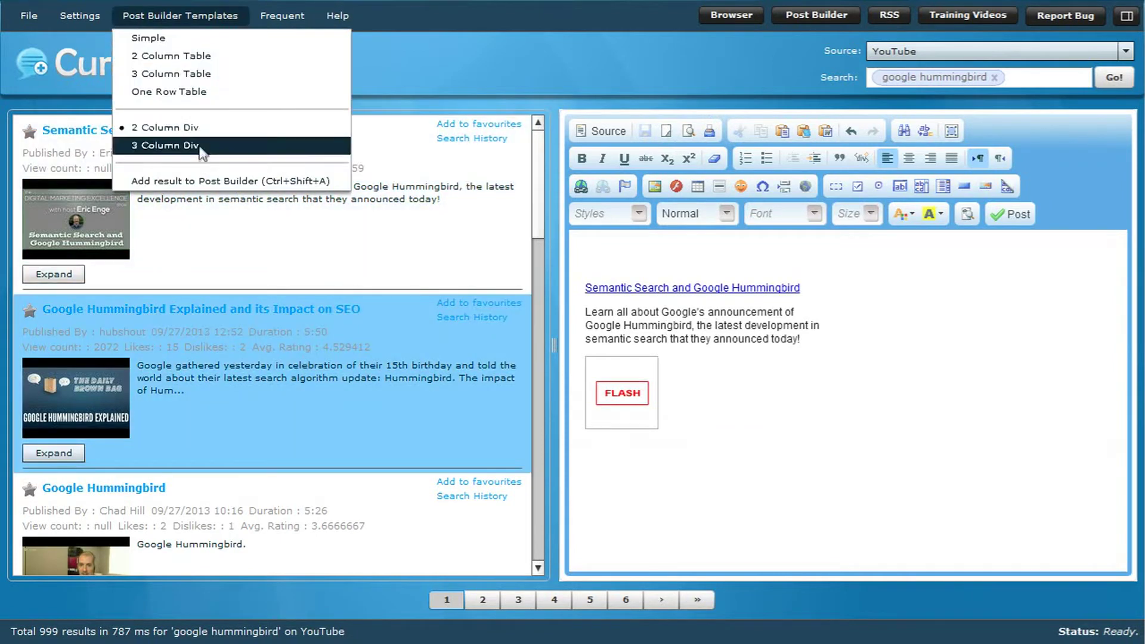
pyautogui.click(194, 184)
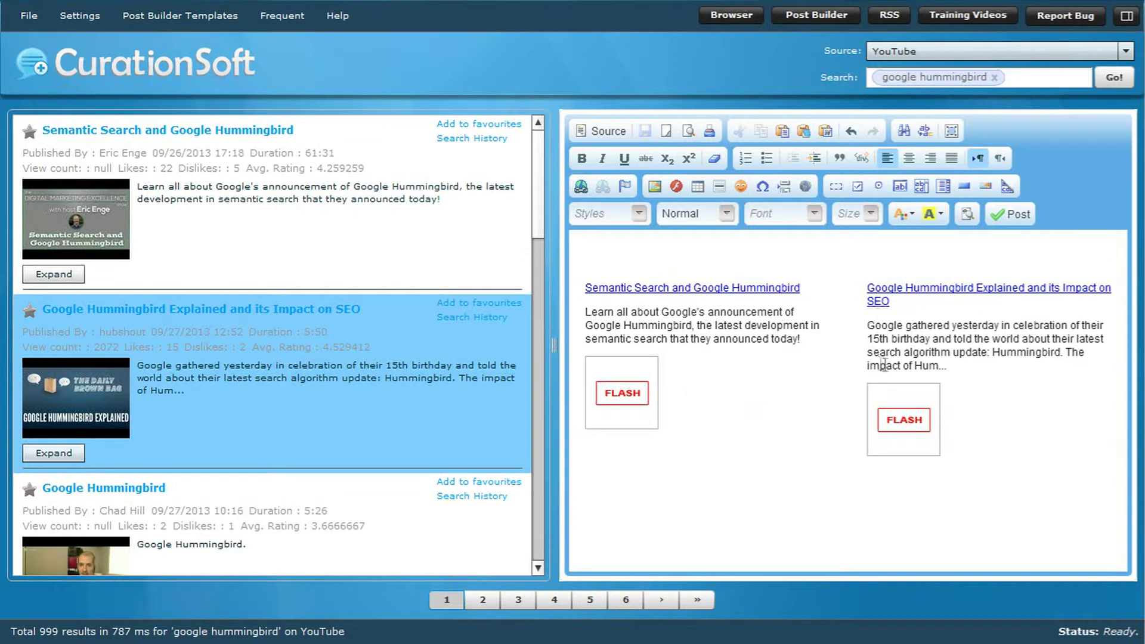
pyautogui.click(624, 249)
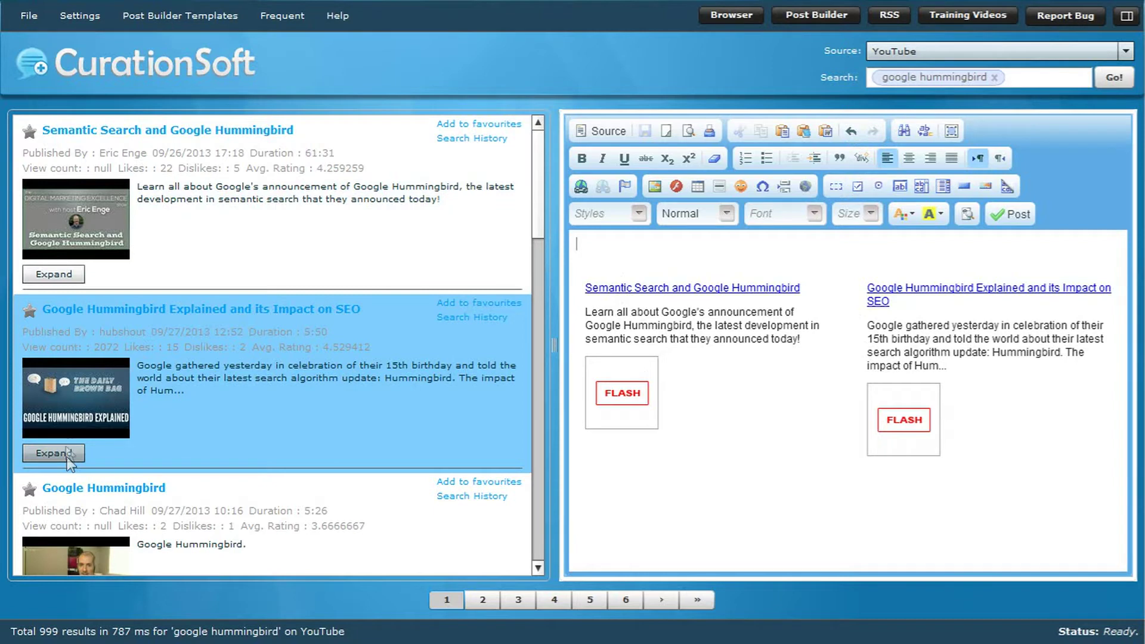
# Open the application options and view the drag and drop template for the Google Blogs source.
pyautogui.click(188, 16)
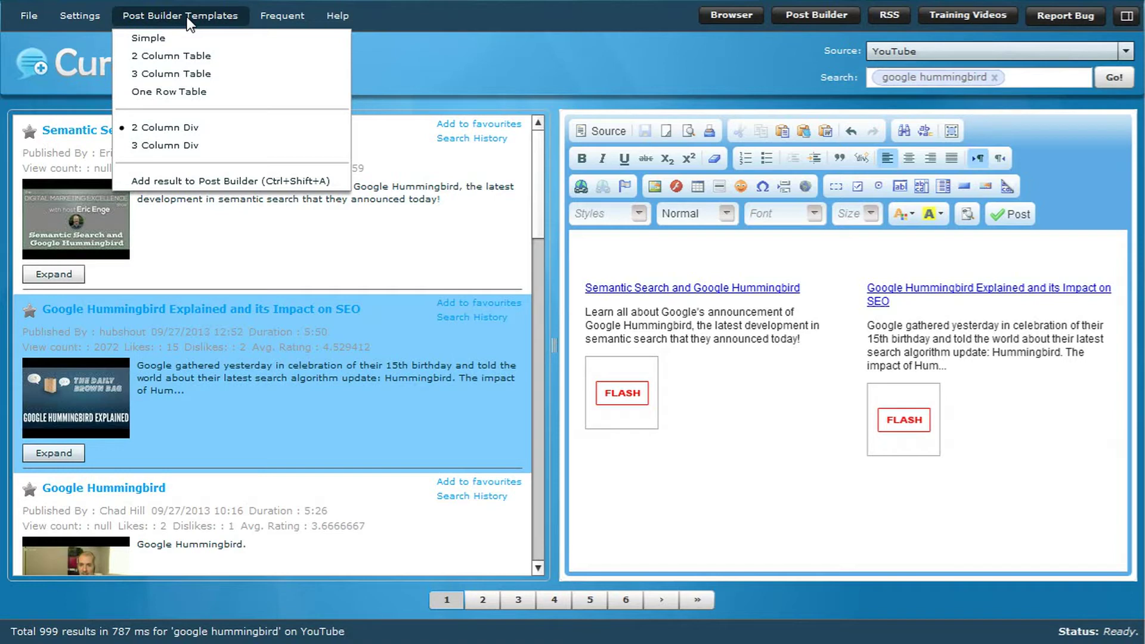
pyautogui.click(79, 31)
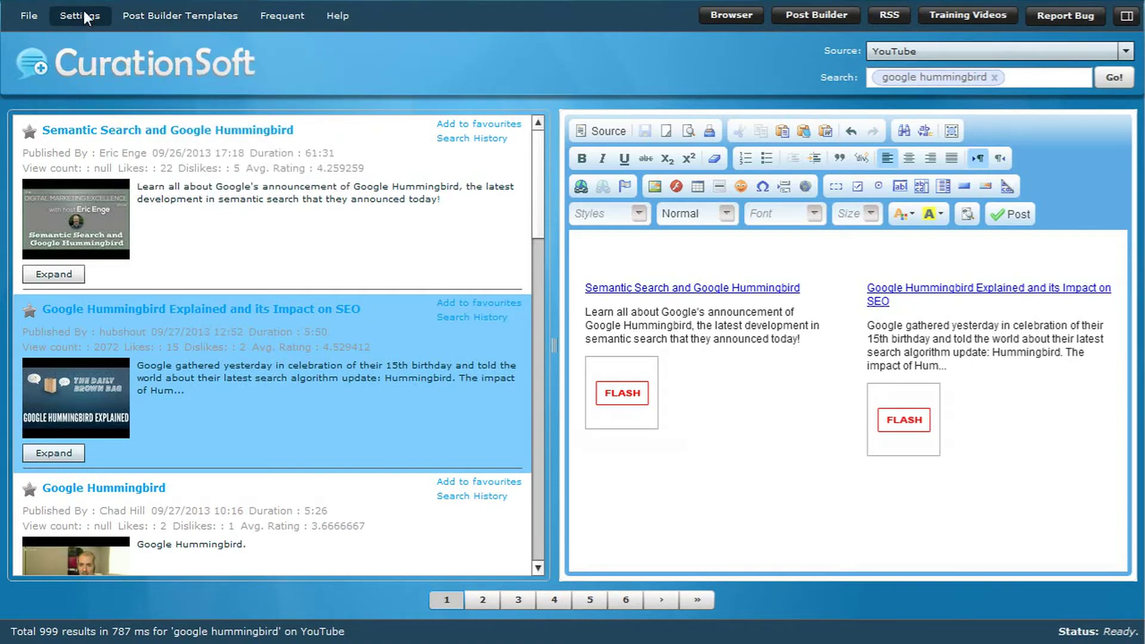
pyautogui.click(84, 9)
pyautogui.click(87, 34)
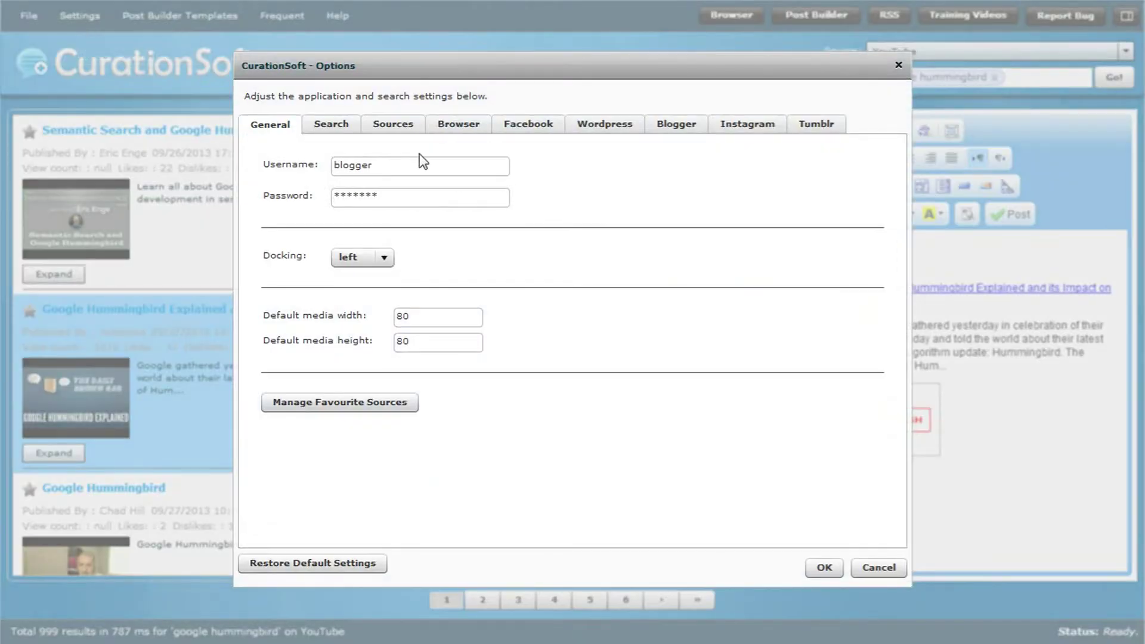
pyautogui.click(399, 124)
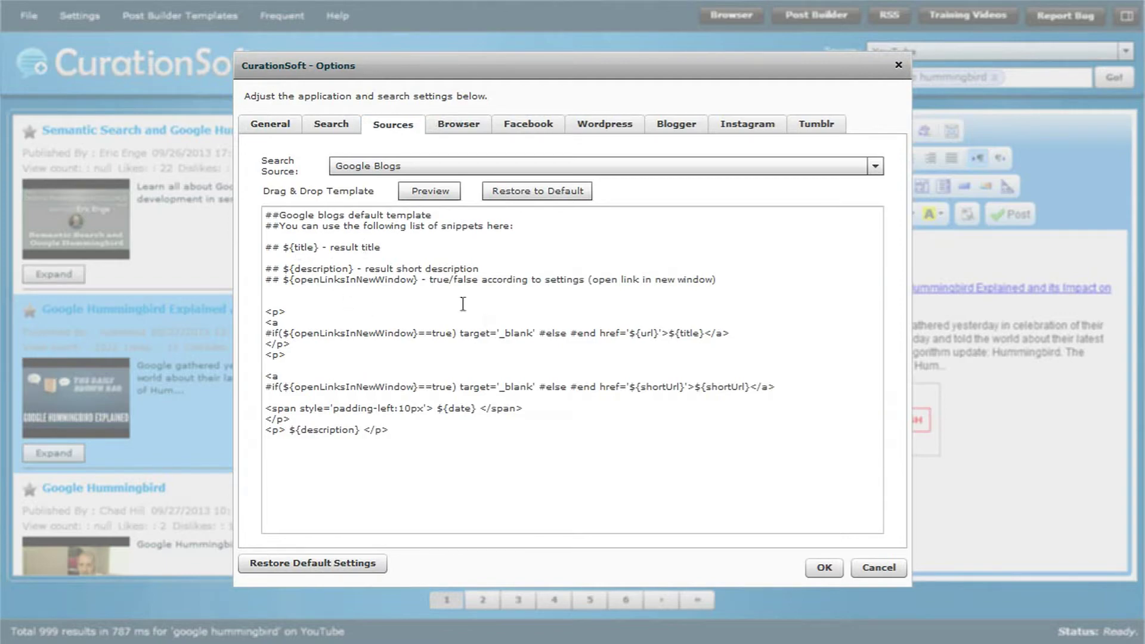
# Switch to the published post "Google Hummingbird: What You Need To Know" in the browser and examine its first two article excerpts.
pyautogui.moveTo(579, 62); pyautogui.dragTo(361, 5)
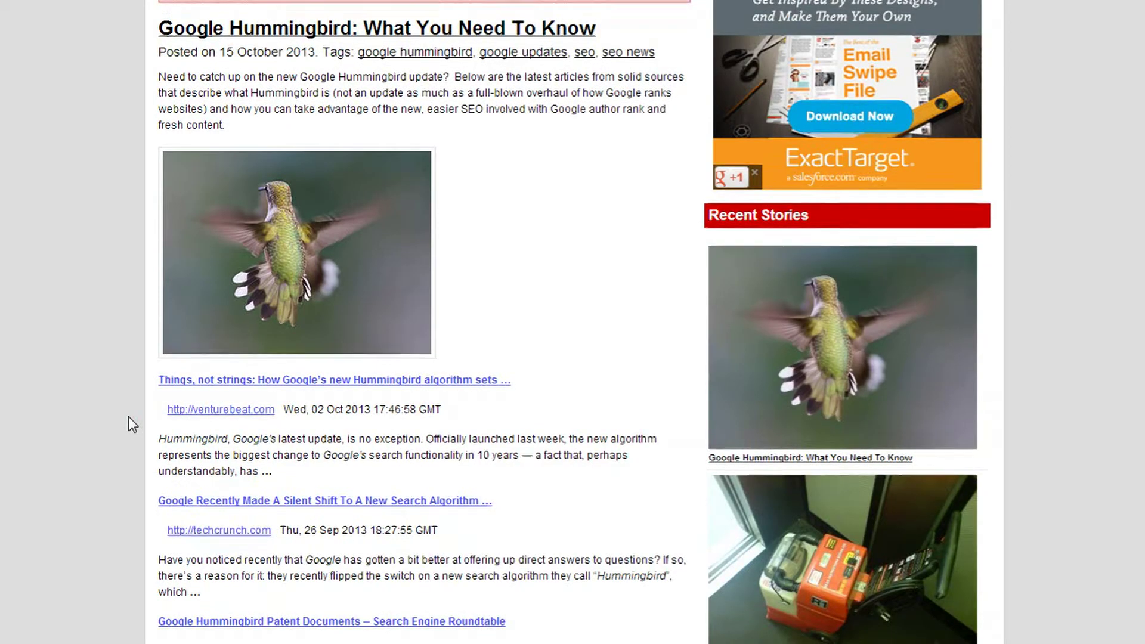
pyautogui.scroll(-1, 127, 417)
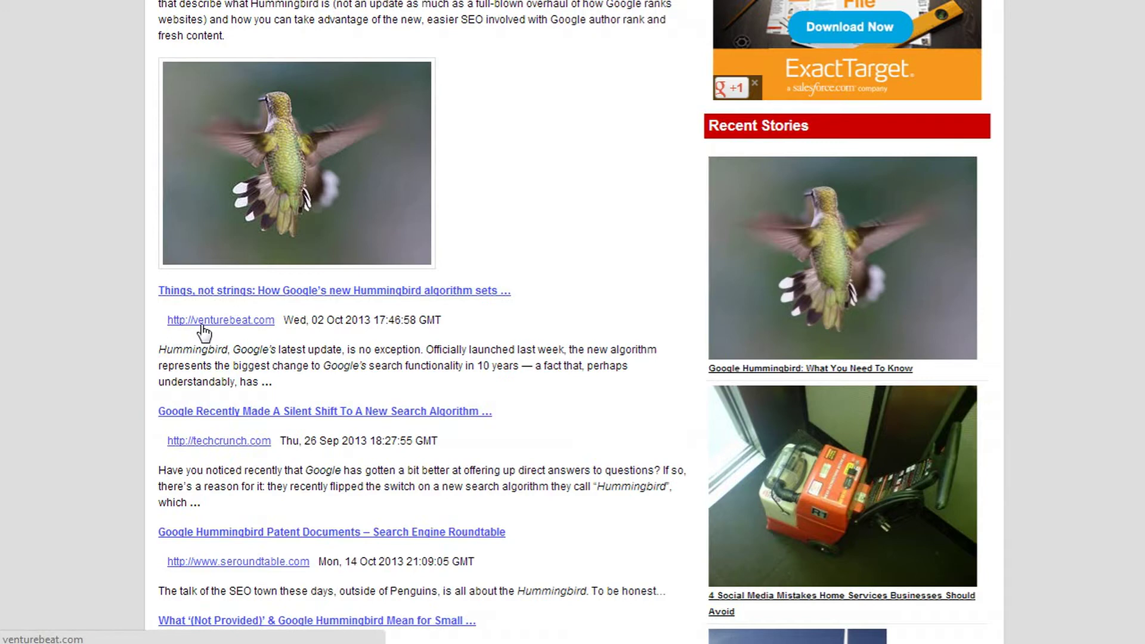
pyautogui.moveTo(158, 349); pyautogui.dragTo(298, 383)
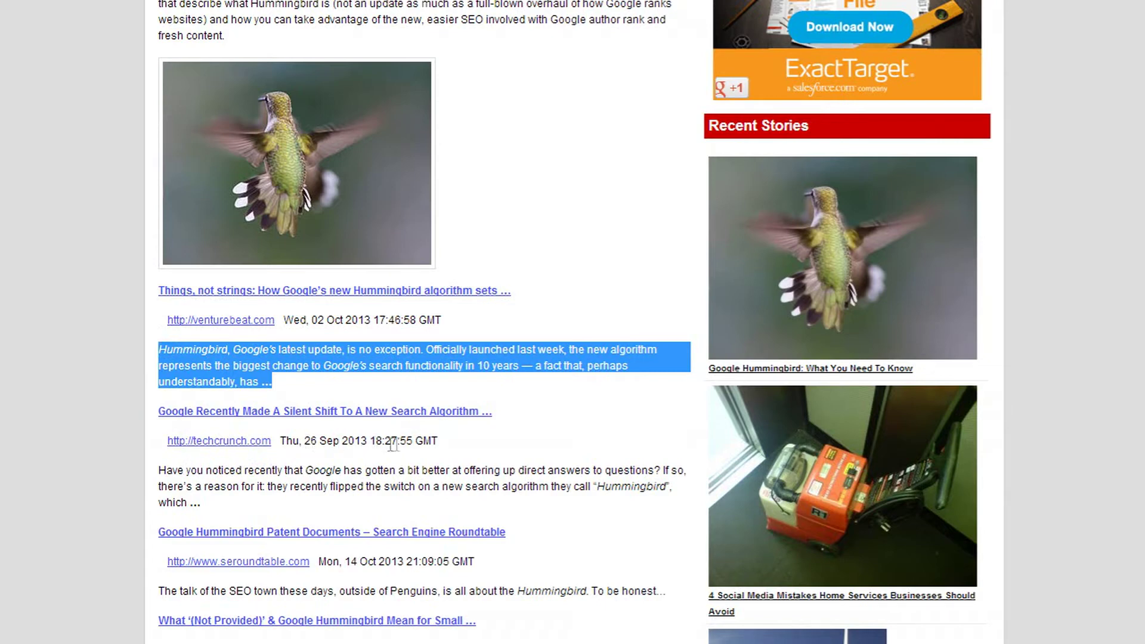
pyautogui.moveTo(201, 503); pyautogui.dragTo(160, 465)
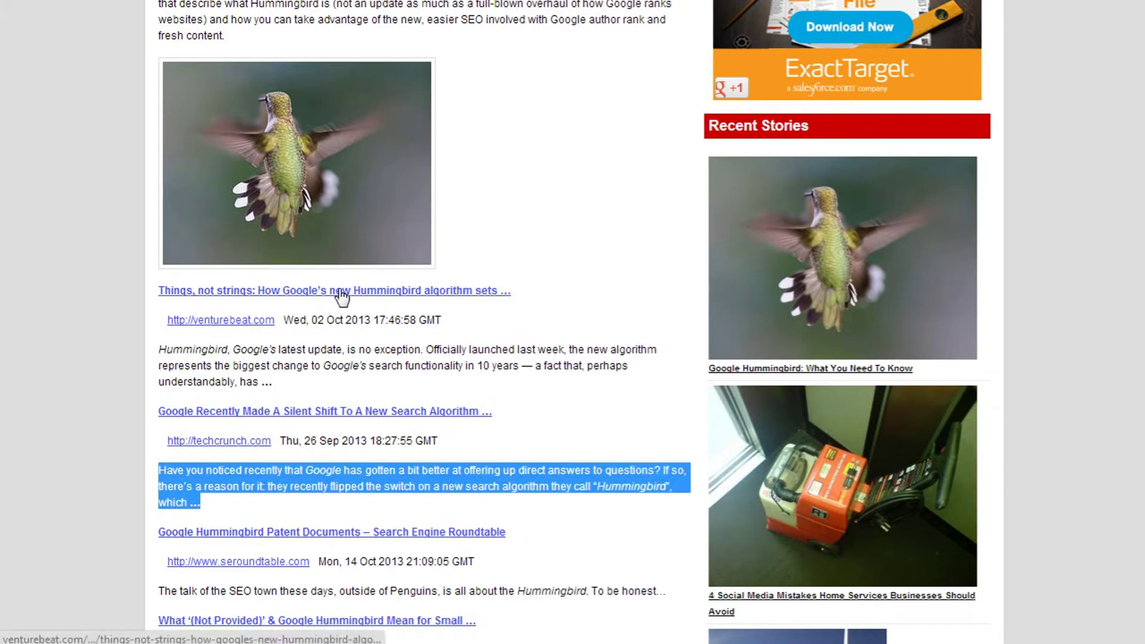
# Return to the source options in CurationSoft and examine the Google Plus settings and the snippet list in the Blekko Blogs drag and drop template.
pyautogui.moveTo(160, 320)
pyautogui.mouseDown()
pyautogui.moveTo(465, 319)
pyautogui.moveTo(170, 325)
pyautogui.moveTo(164, 338)
pyautogui.mouseUp()
pyautogui.click(471, 320)
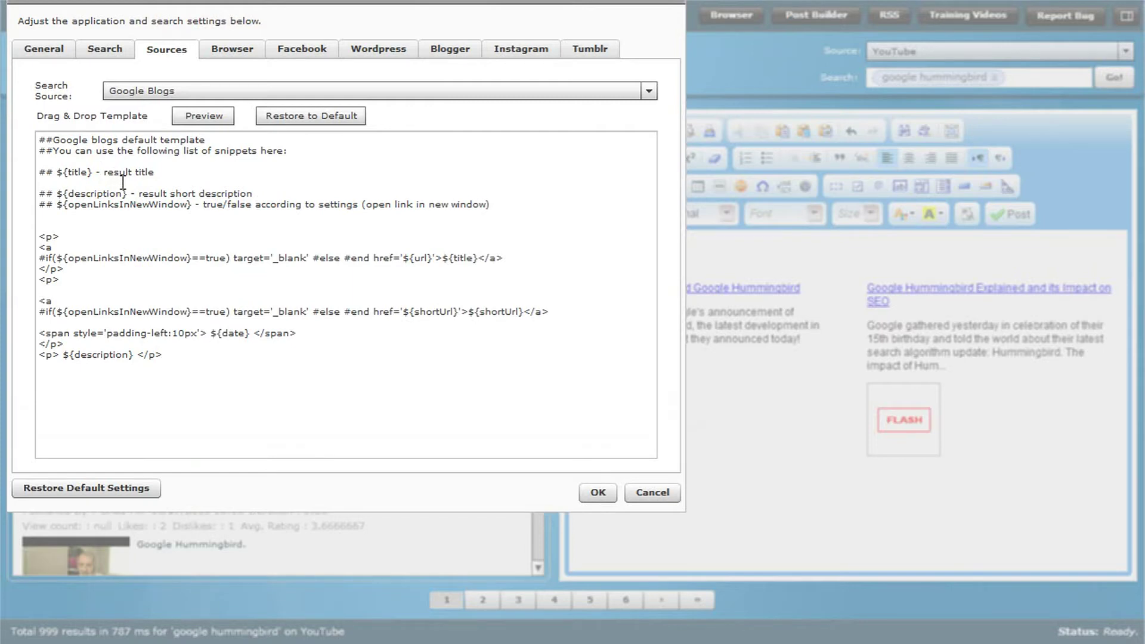
pyautogui.click(167, 91)
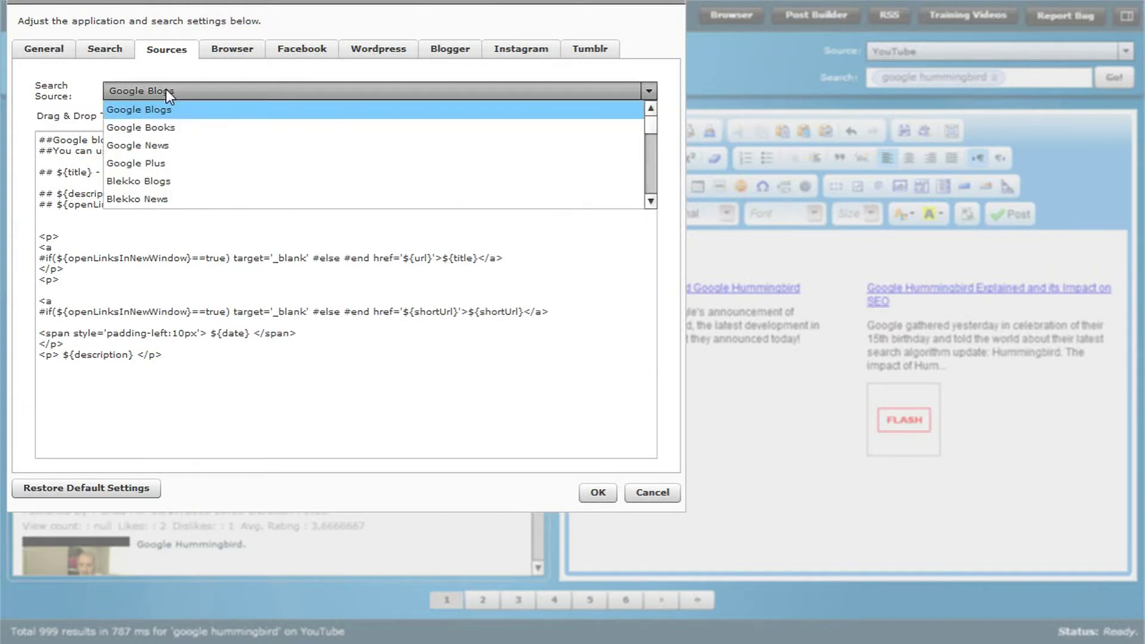
pyautogui.click(156, 168)
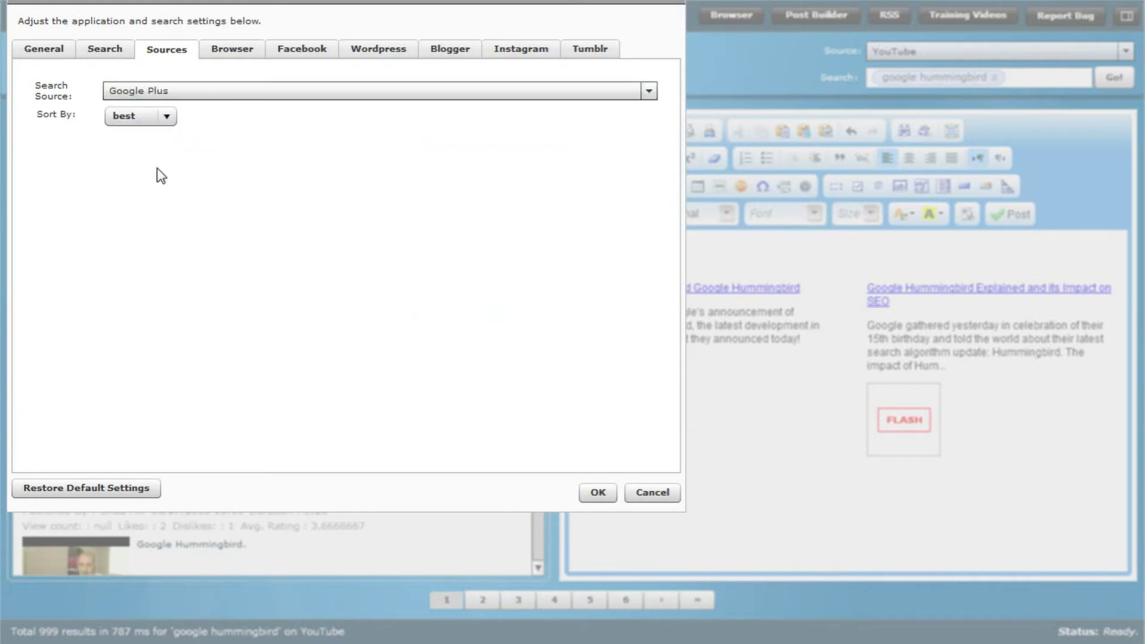
pyautogui.press('Down')
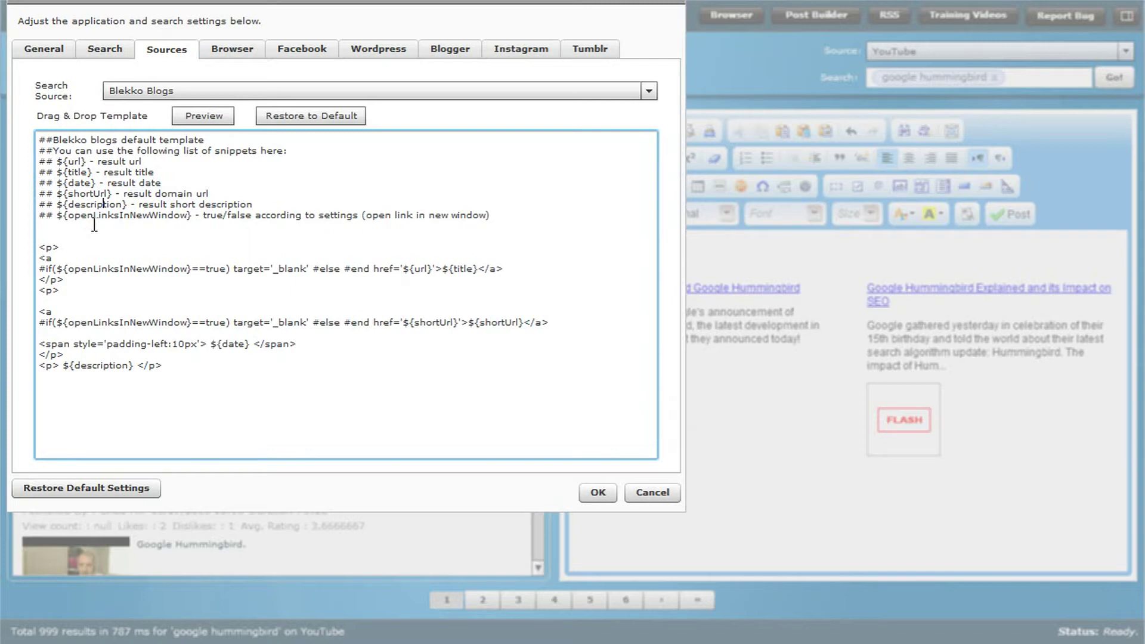
pyautogui.moveTo(161, 183); pyautogui.dragTo(37, 182)
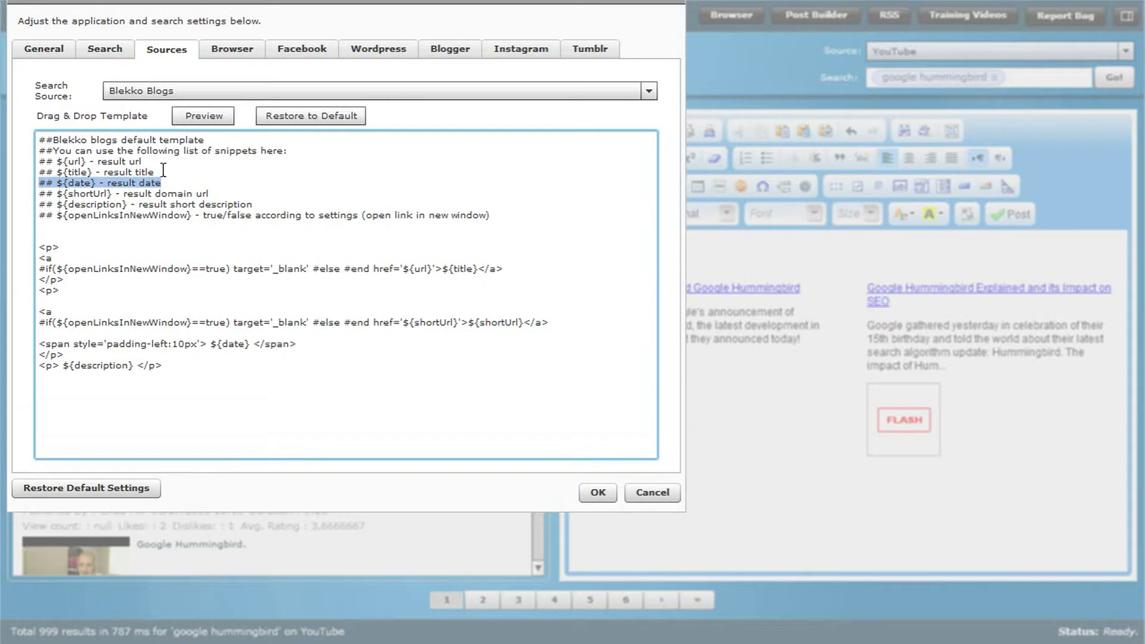
pyautogui.click(107, 204)
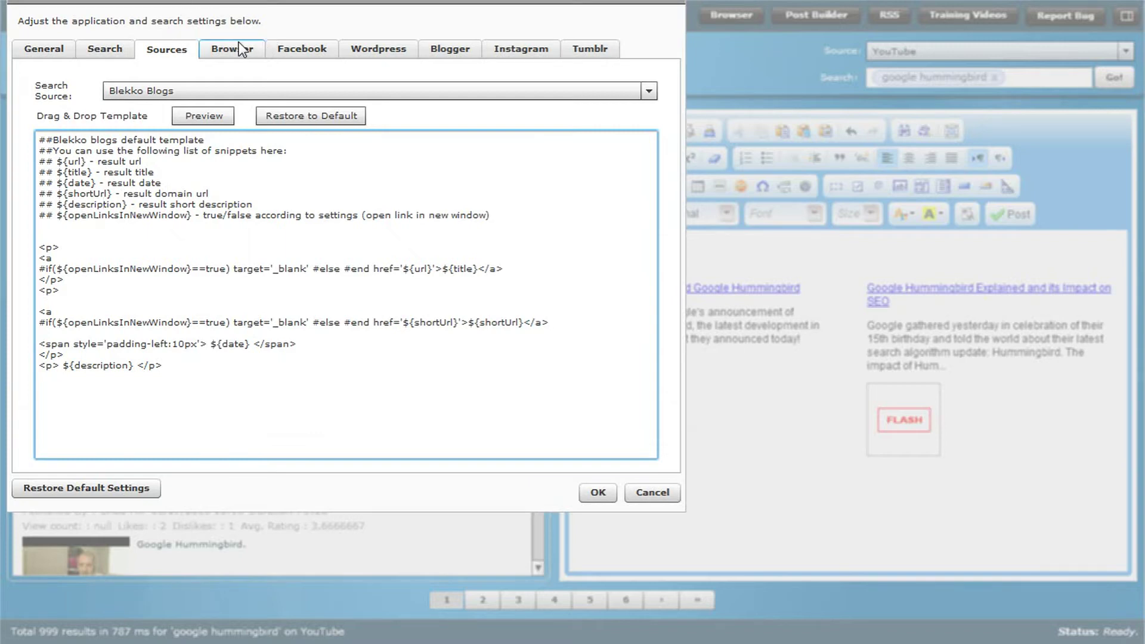
# Tick public posts, people, pages, events, groups and places in the Facebook options.
pyautogui.click(307, 52)
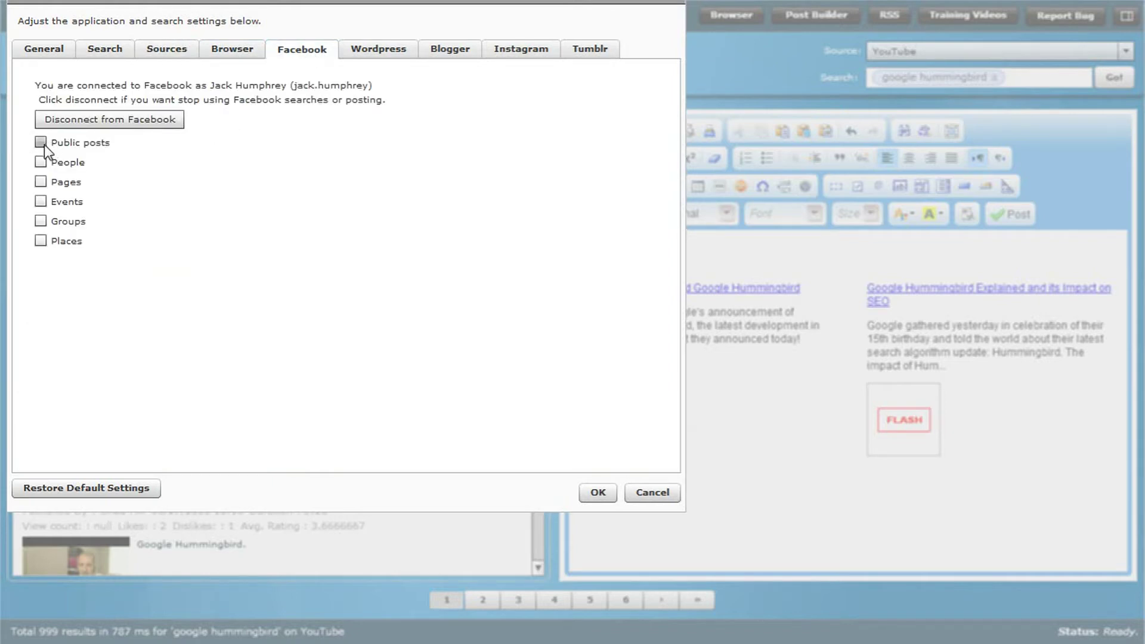
pyautogui.click(41, 161)
pyautogui.click(41, 182)
pyautogui.click(40, 240)
pyautogui.click(40, 200)
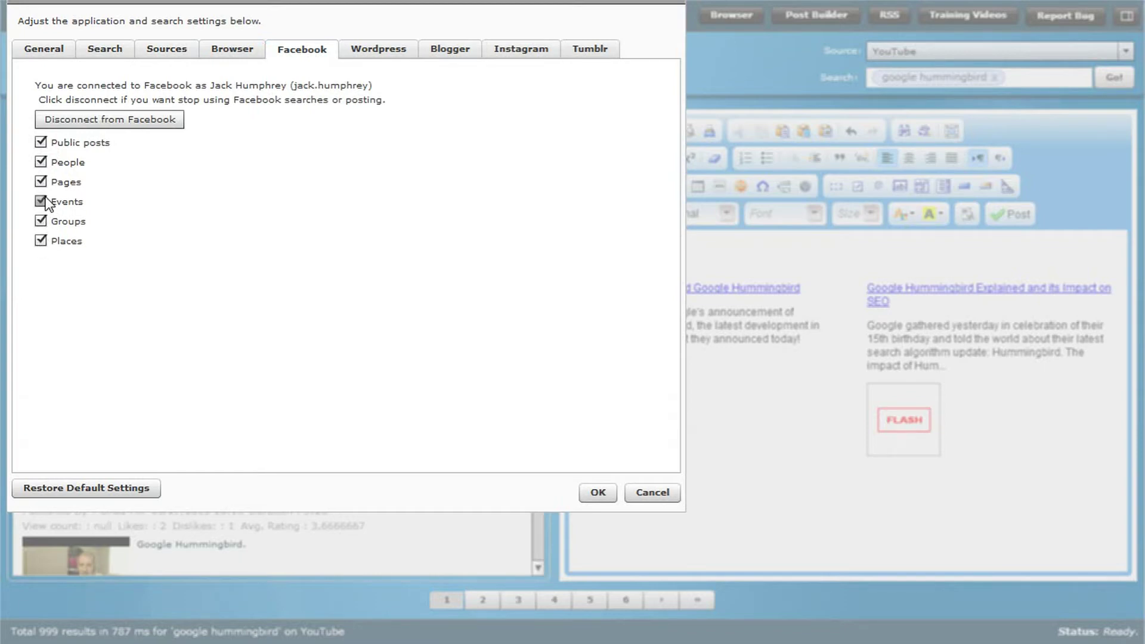
# Review the Wordpress, Blogger, Tumblr, Instagram, search and general options, and close the options dialog.
pyautogui.click(401, 49)
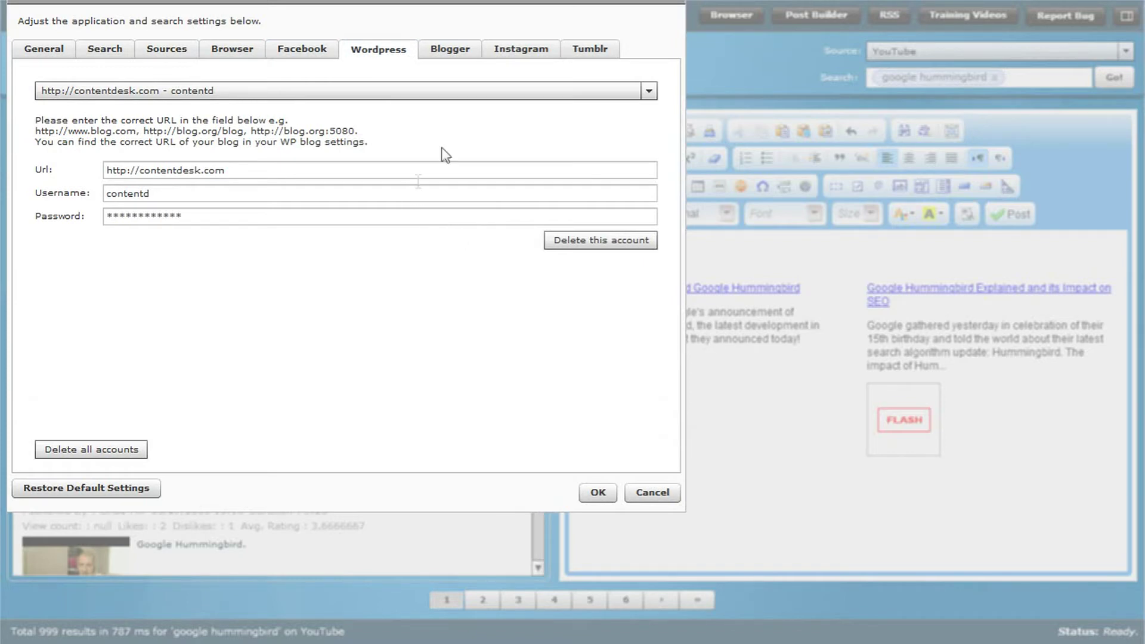
pyautogui.click(464, 53)
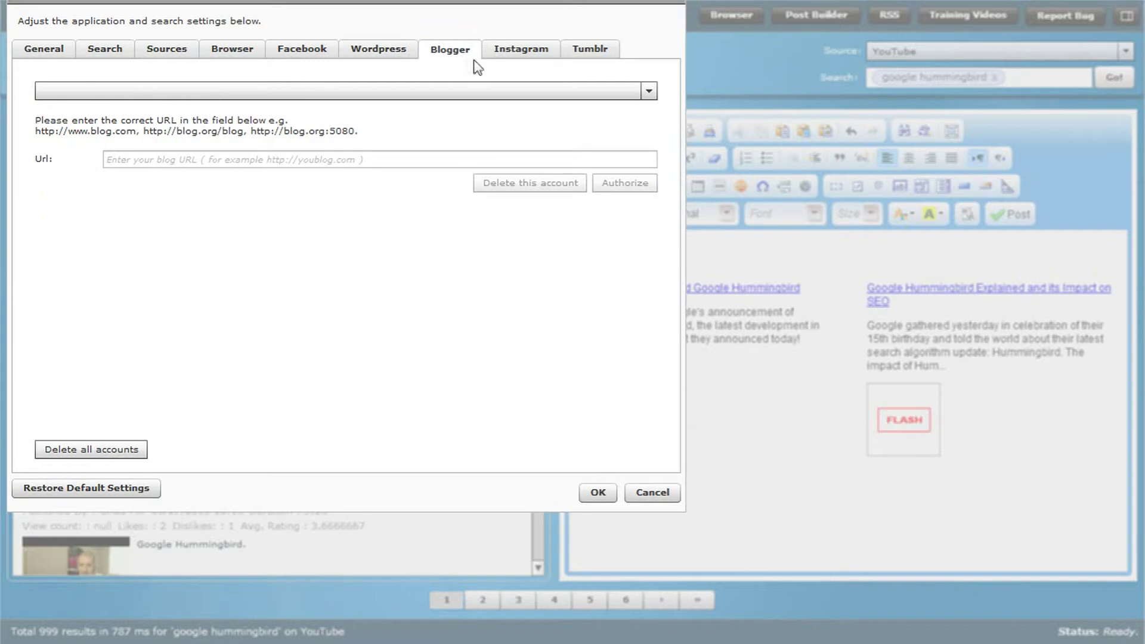
pyautogui.click(584, 56)
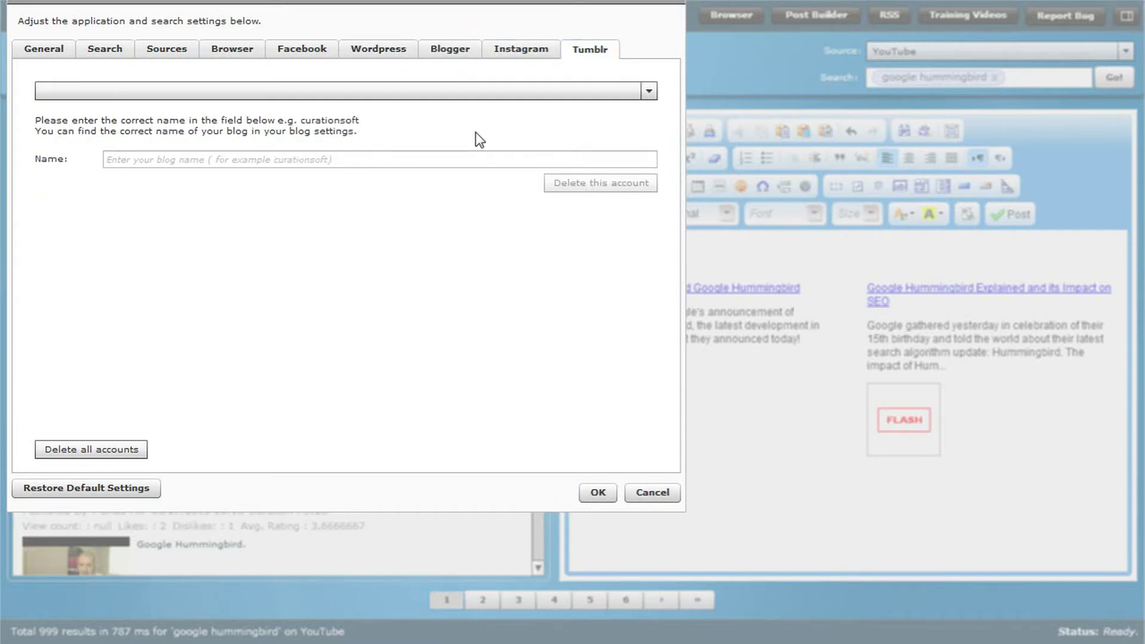
pyautogui.click(526, 58)
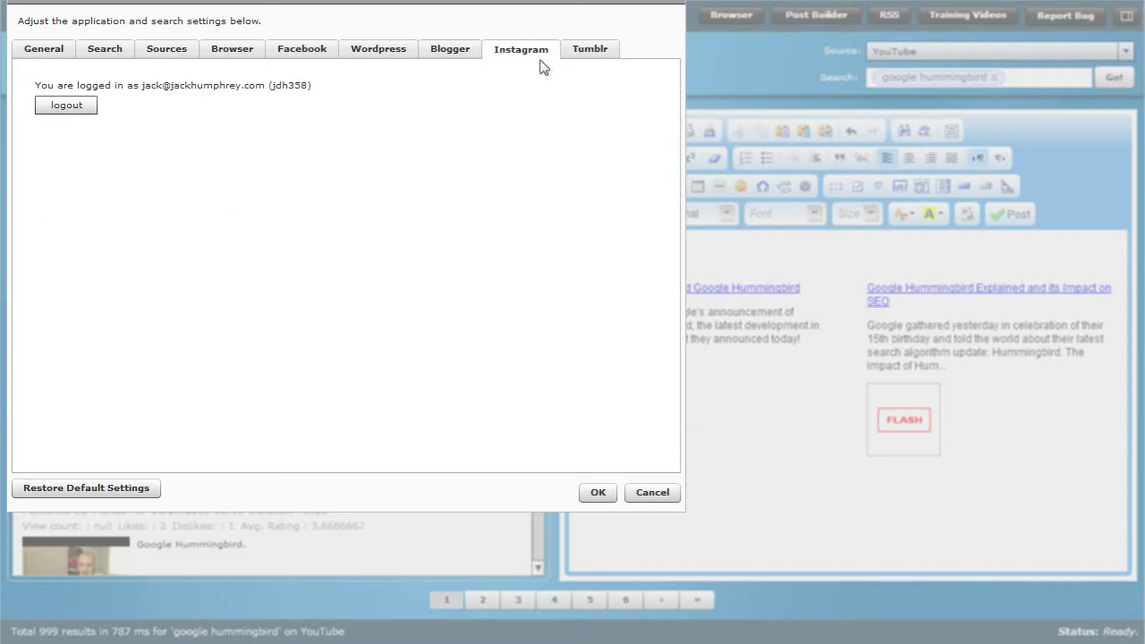
pyautogui.click(92, 54)
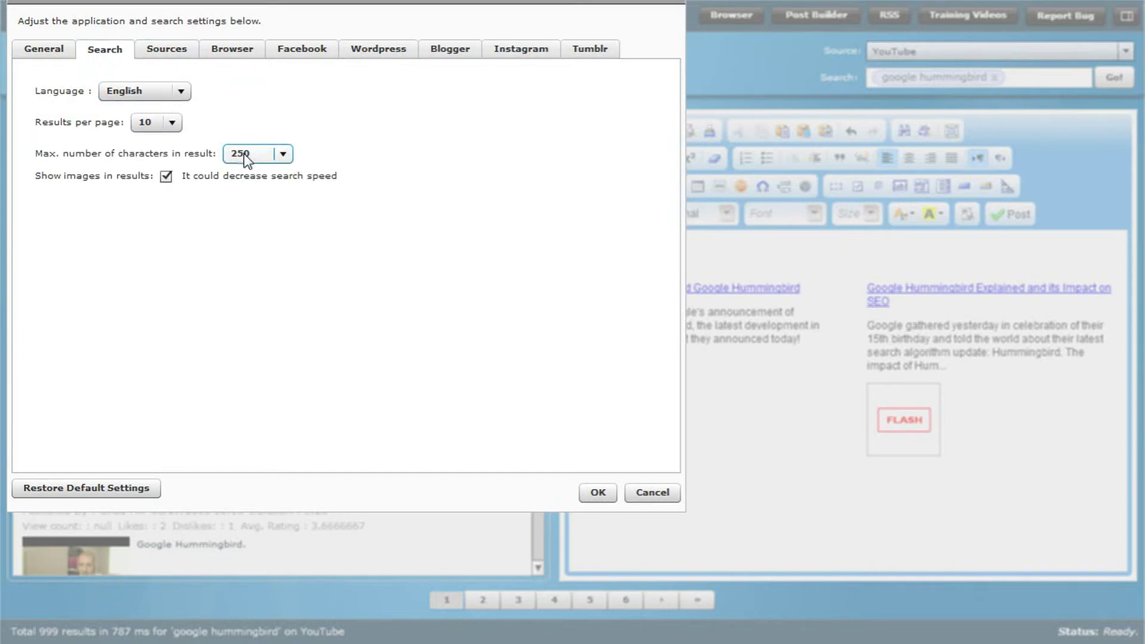
pyautogui.click(43, 48)
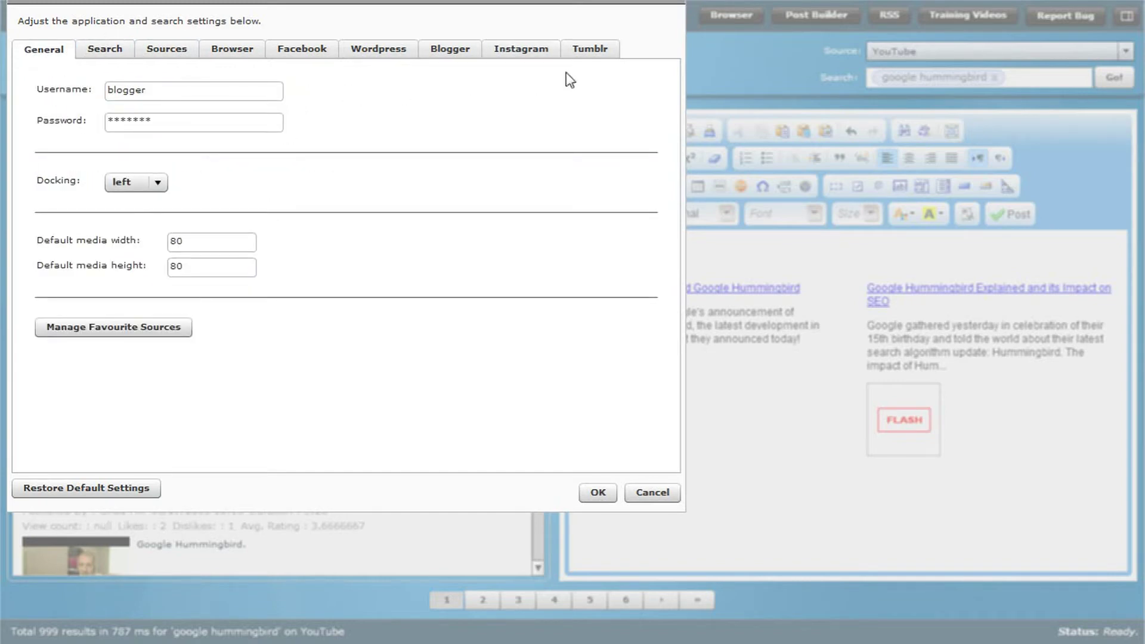
pyautogui.click(667, 5)
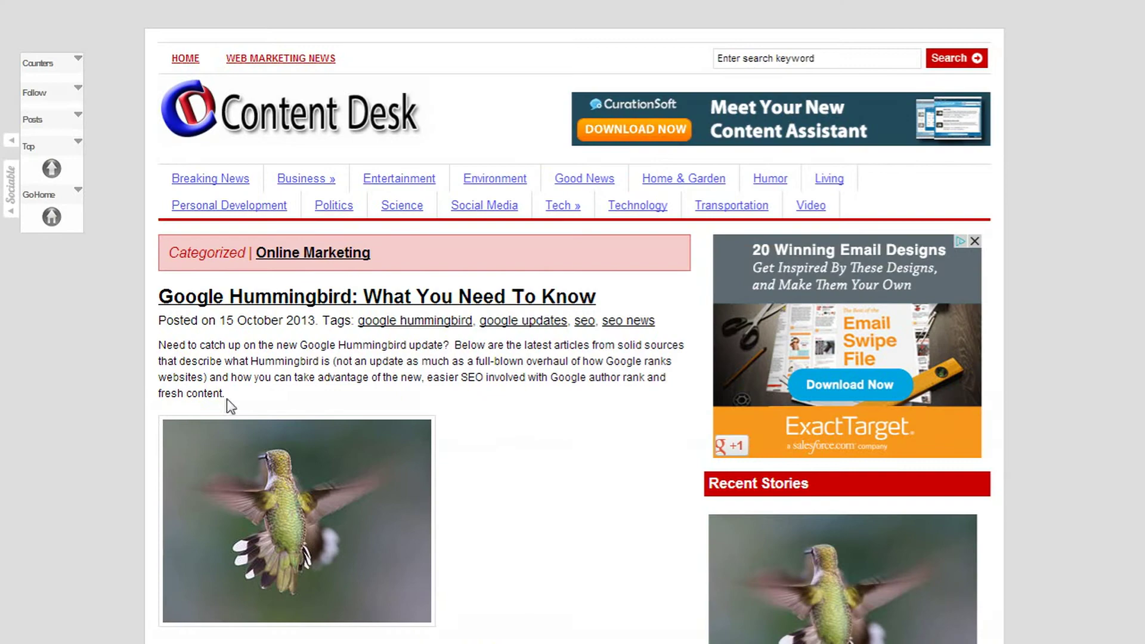
# Copy the introductory paragraph of the published Google Hummingbird post and paste it above the two video columns in the post builder.
pyautogui.moveTo(226, 395); pyautogui.dragTo(160, 344)
pyautogui.hotkey('ctrl', 'c')
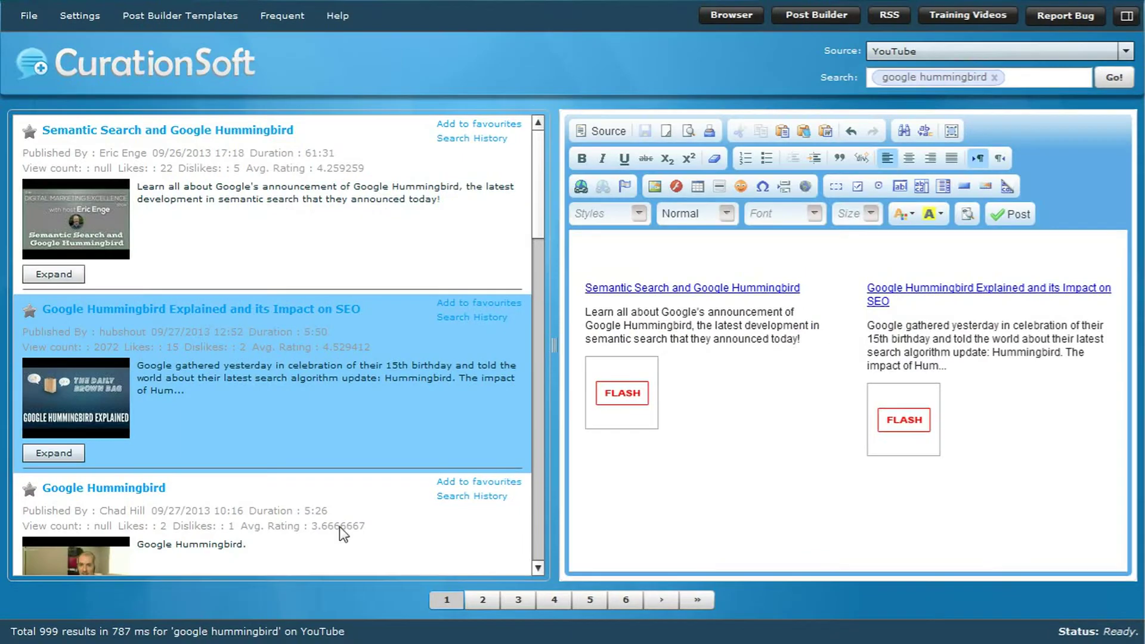
pyautogui.click(680, 239)
pyautogui.hotkey('ctrl', 'v')
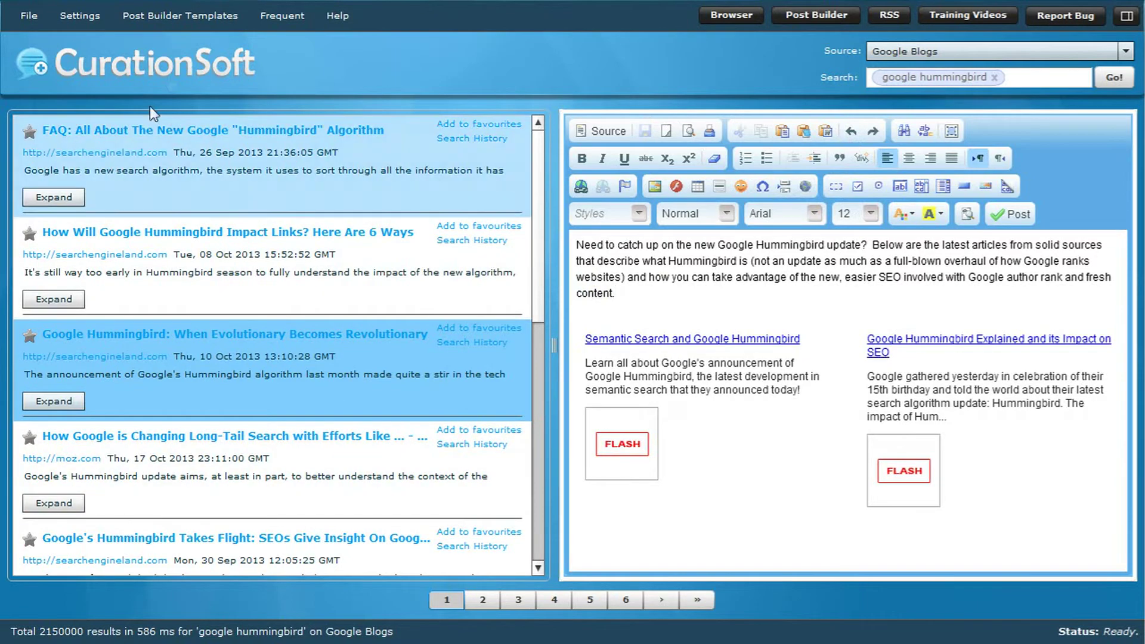
# Add the Google Blogs result "How Will Google Hummingbird Impact Links? Here Are 6 Ways" to the post using the 2 Column Div template.
pyautogui.rightClick(173, 241)
pyautogui.click(251, 291)
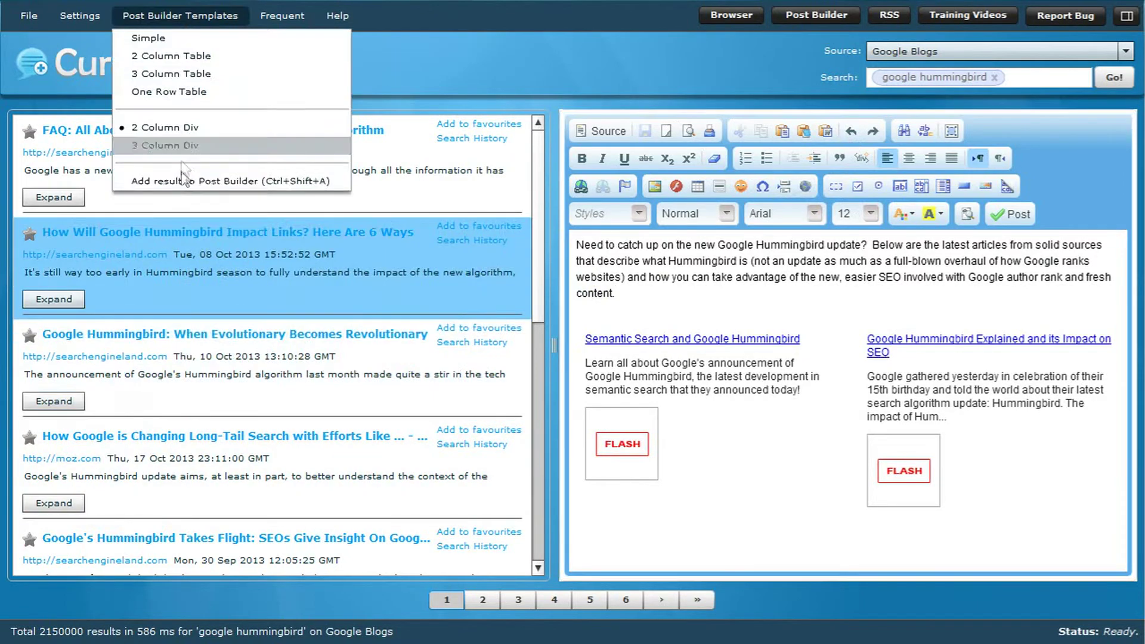
pyautogui.click(251, 177)
pyautogui.scroll(-2, 924, 516)
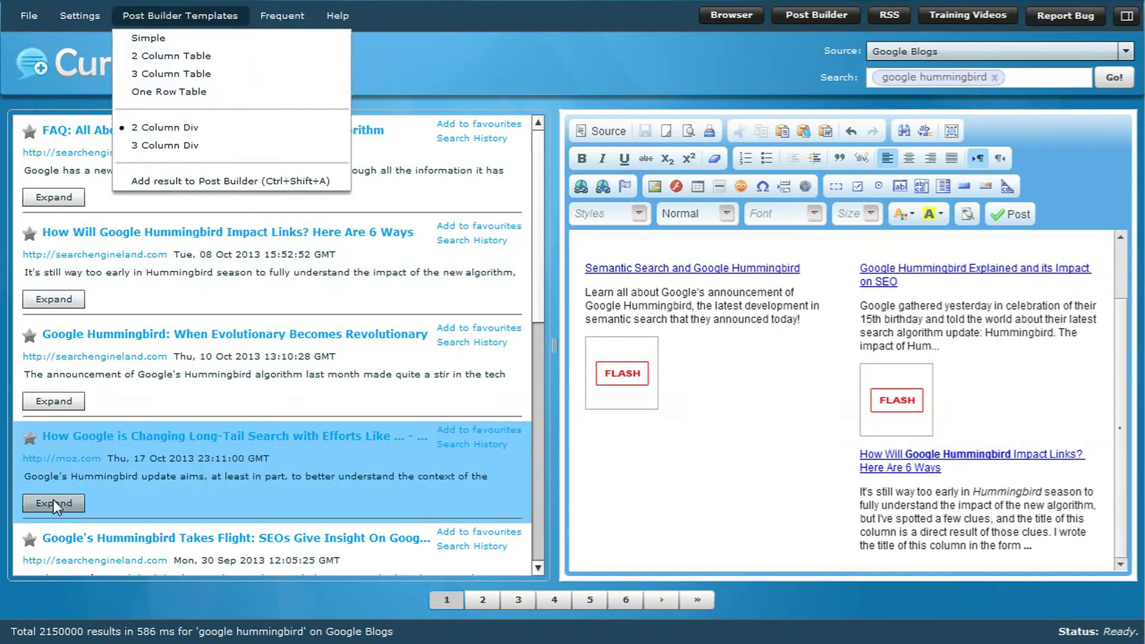
# Expand the Moz result "How Google is Changing Long-Tail Search with Efforts Like ..." to preview the article and add it to the post.
pyautogui.click(53, 503)
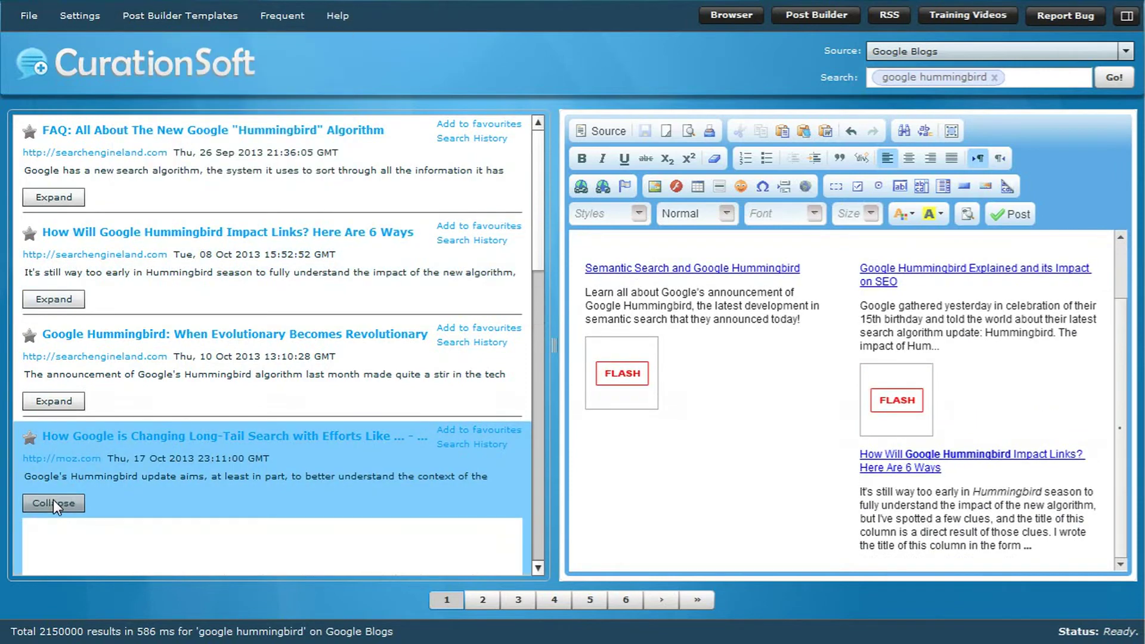
pyautogui.scroll(-10, 66, 502)
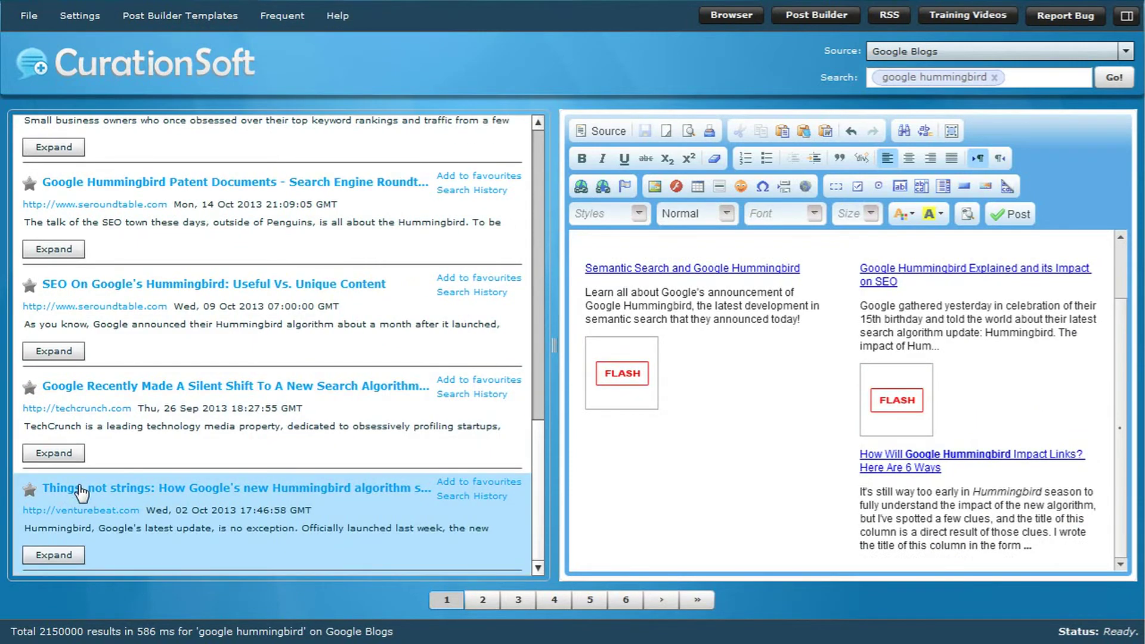
pyautogui.scroll(10, 149, 448)
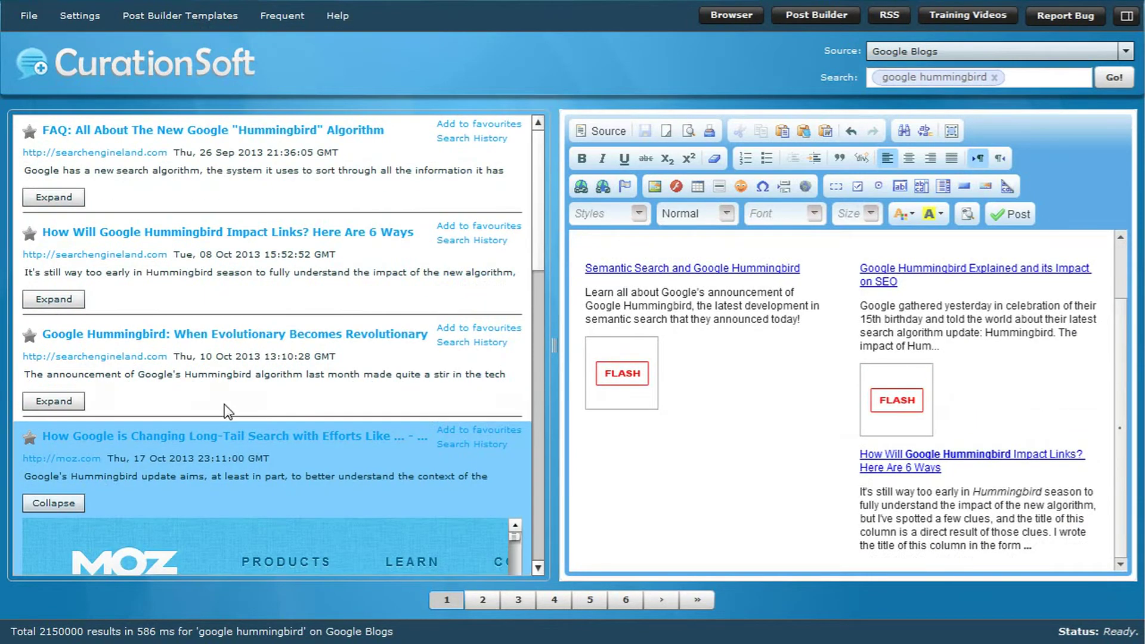
pyautogui.scroll(-5, 224, 412)
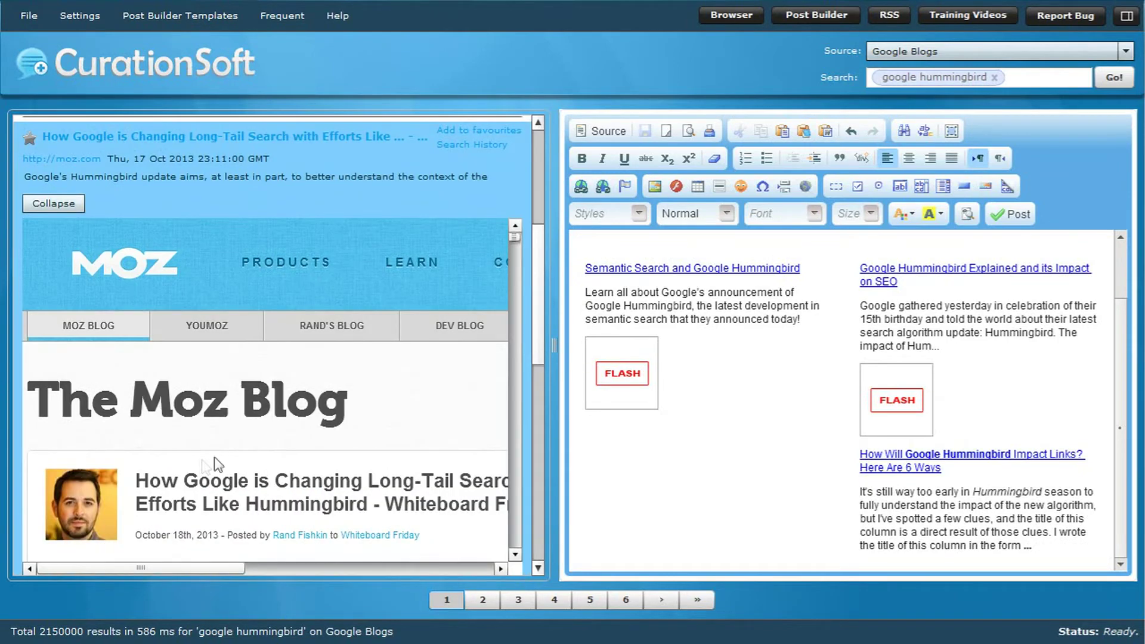
pyautogui.click(216, 16)
pyautogui.click(187, 184)
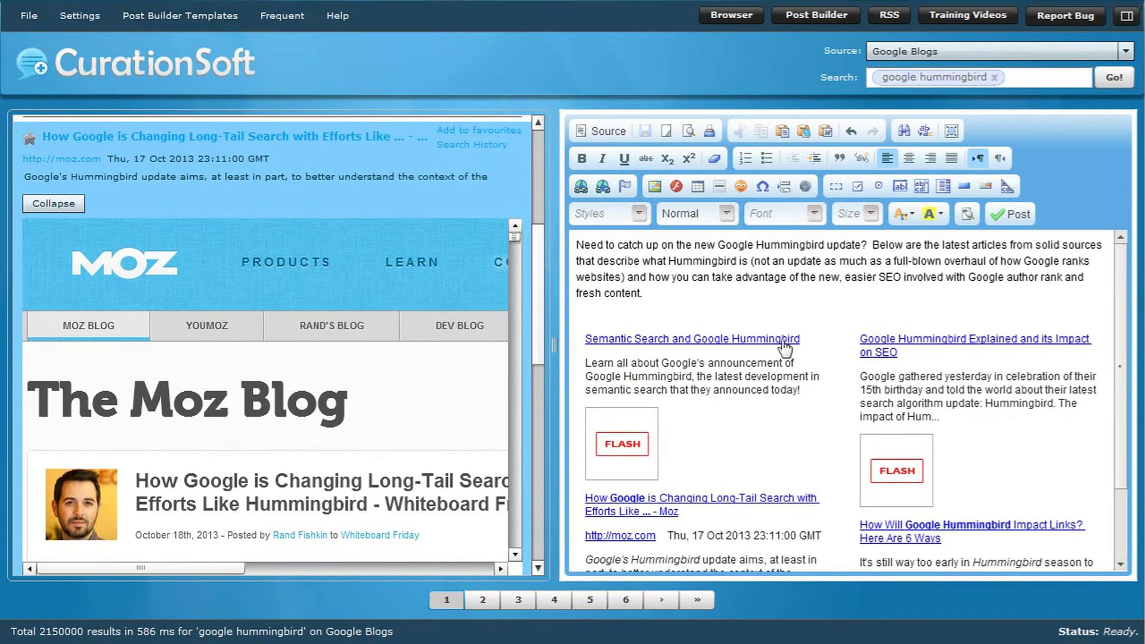
# Check the assembled columns and split the introduction into two paragraphs after "Need to catch up on the new Google Hummingbird update?".
pyautogui.scroll(-3, 775, 447)
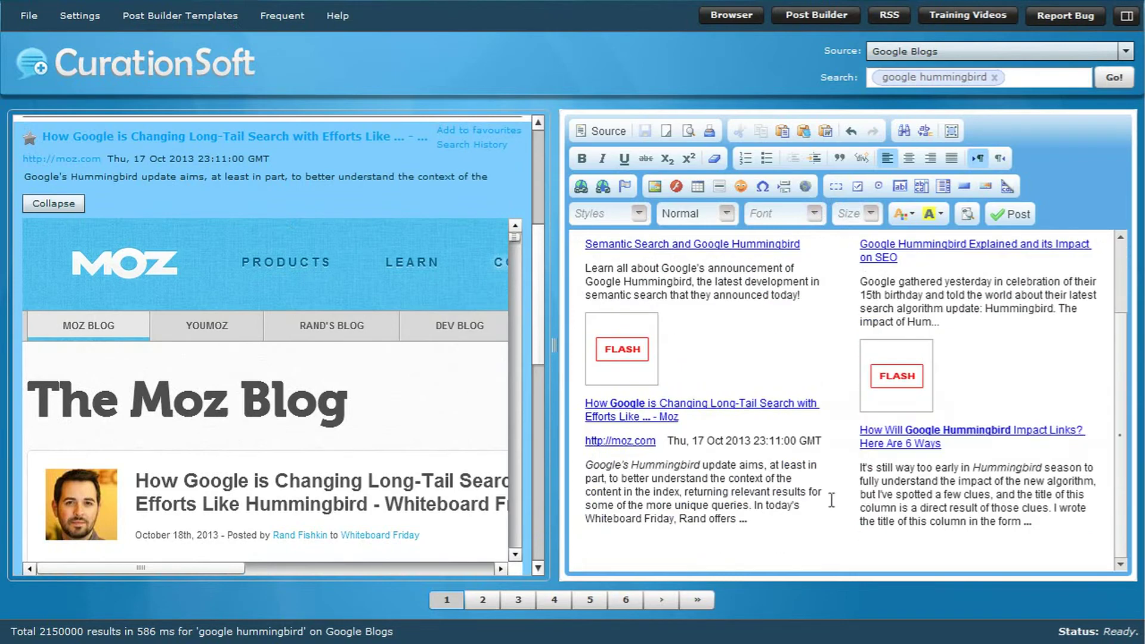
pyautogui.scroll(3, 857, 502)
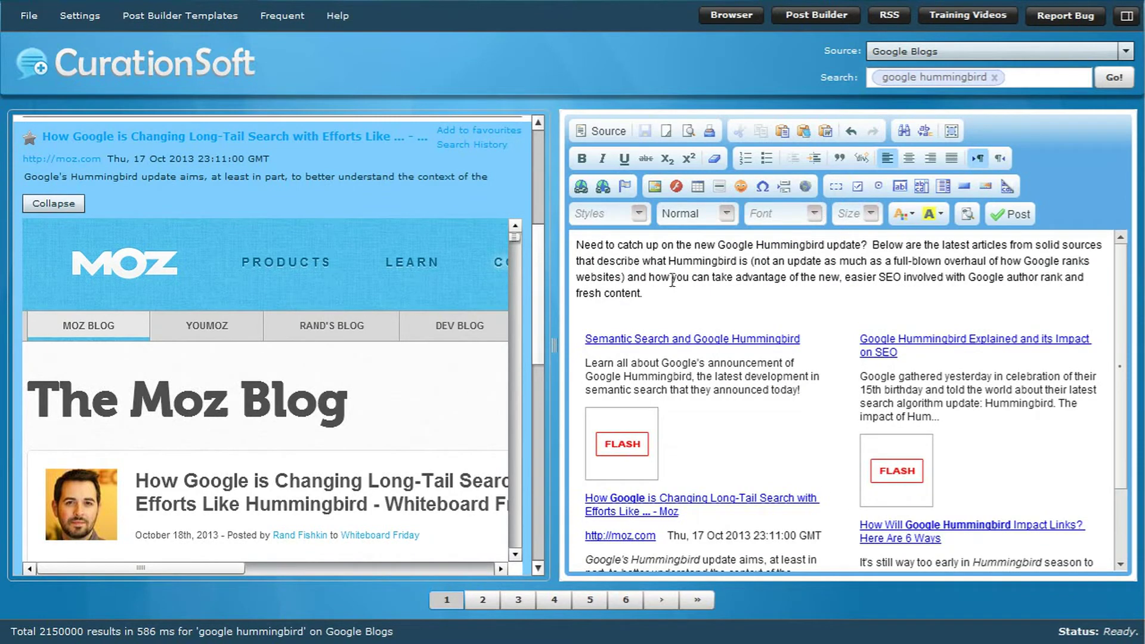
pyautogui.click(872, 251)
pyautogui.press('Return')
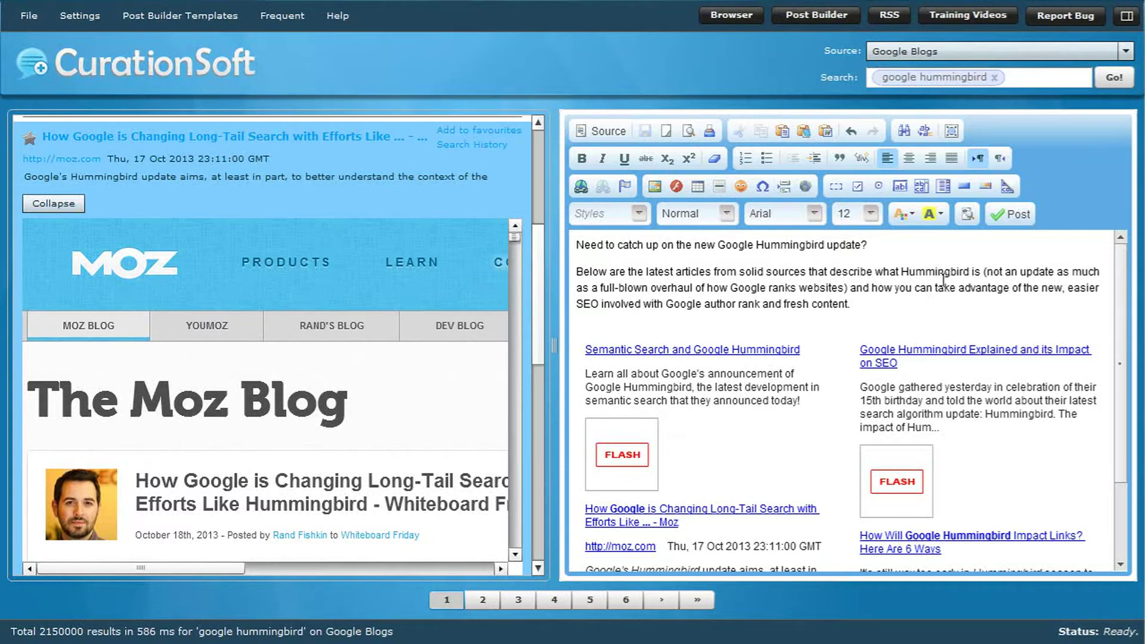
# Send the post to the contentdesk.com WordPress blog as a draft titled "Google Hummingbird Update News", tagged seo, search, google, hummingbird, in category Online Marketing.
pyautogui.click(1014, 215)
pyautogui.click(508, 288)
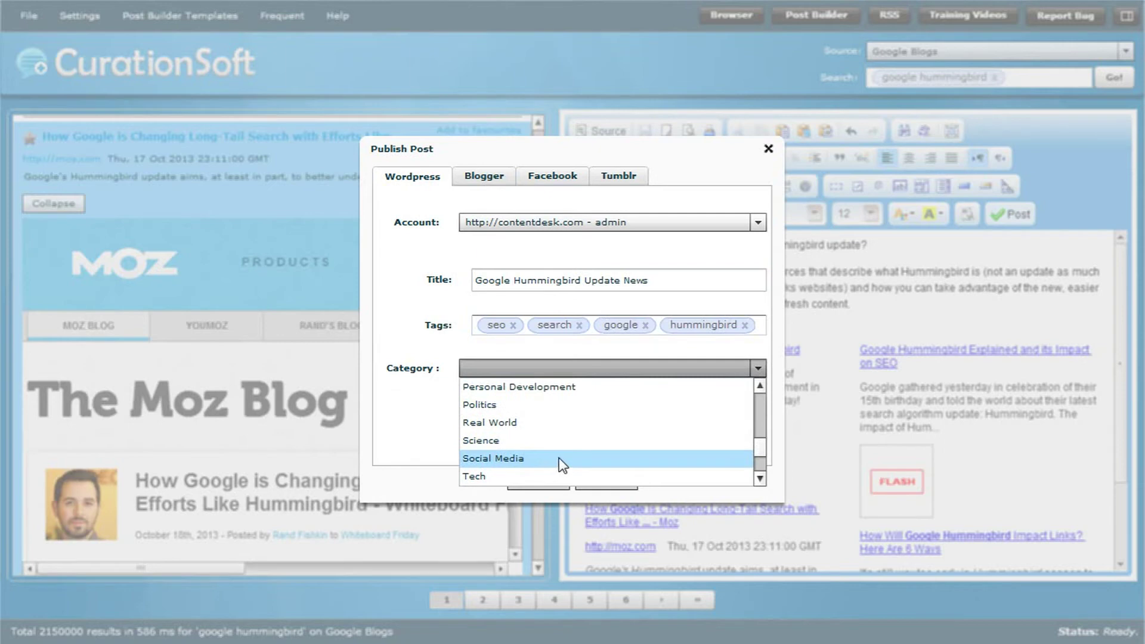
pyautogui.moveTo(763, 442); pyautogui.dragTo(763, 459)
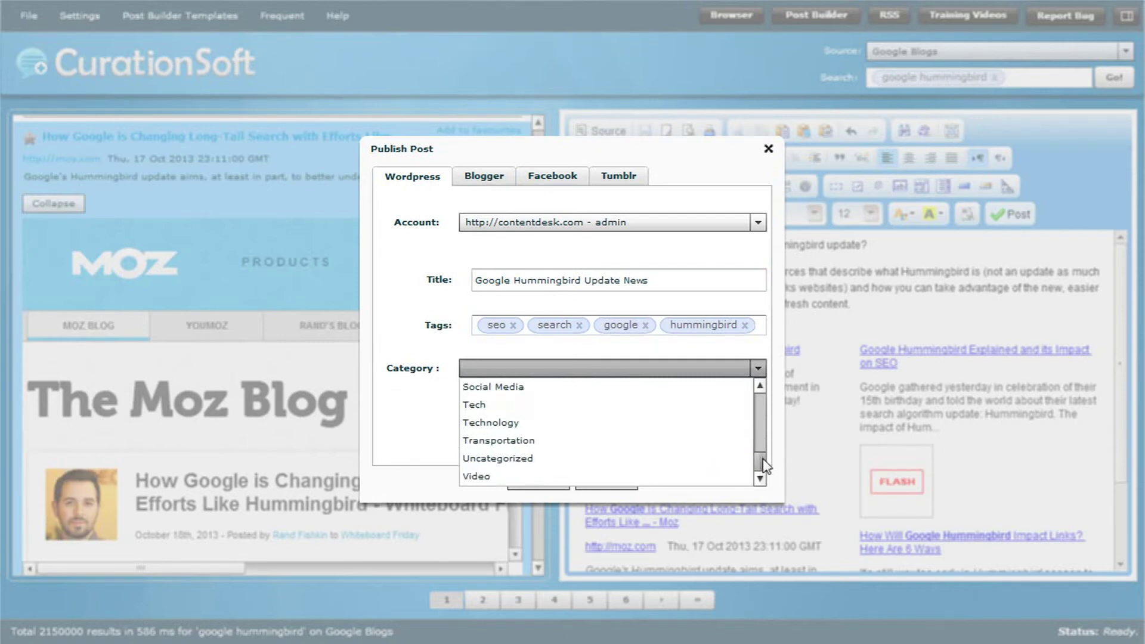
pyautogui.scroll(1, 570, 412)
pyautogui.click(571, 411)
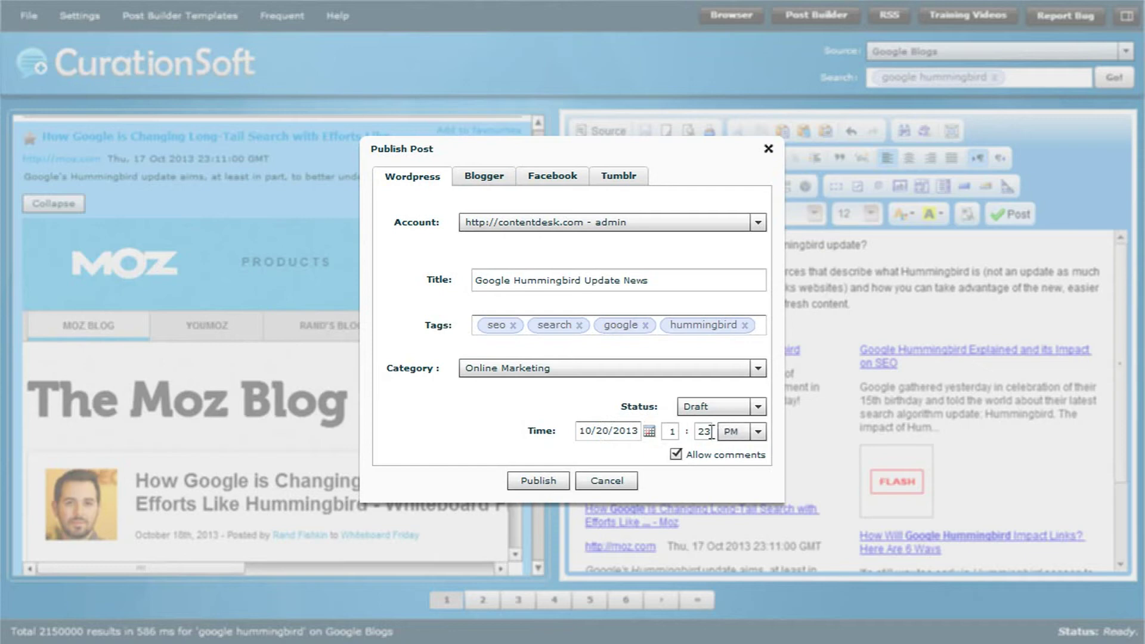
pyautogui.click(545, 483)
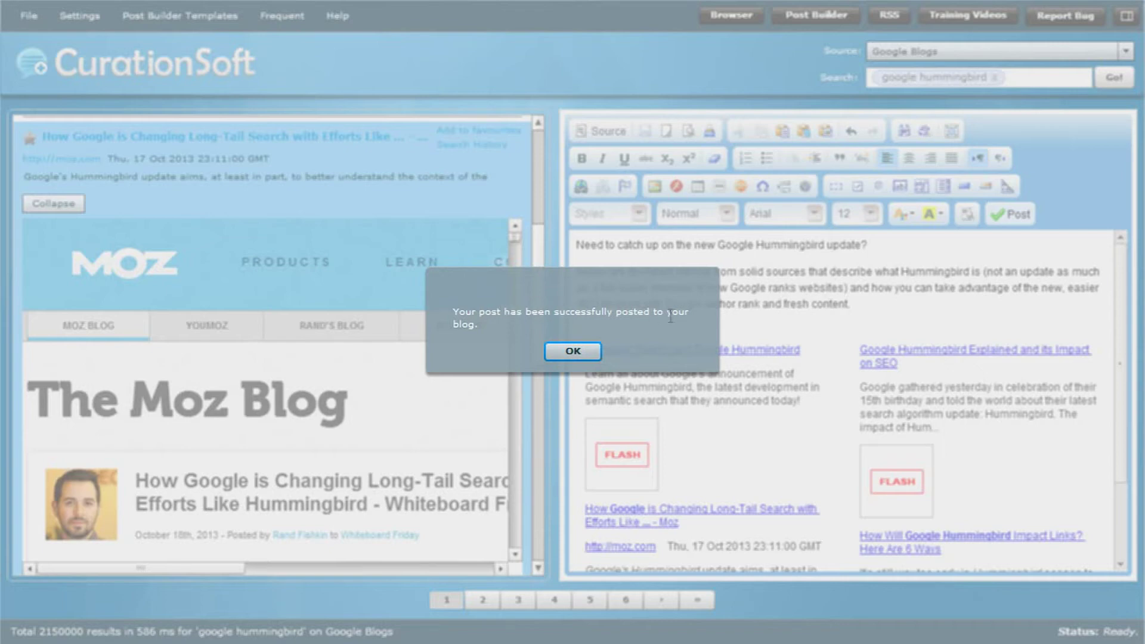
pyautogui.press('Return')
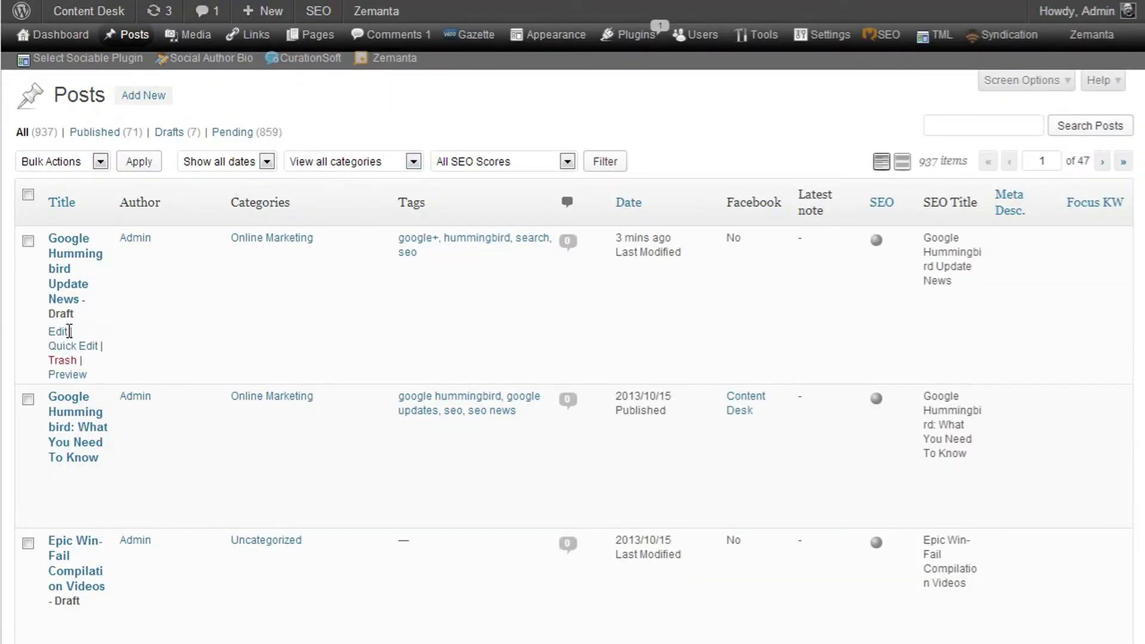
# Open the "Google Hummingbird Update News" draft from the WordPress posts list and examine its two-column layout on the blog page.
pyautogui.click(68, 333)
pyautogui.click(393, 57)
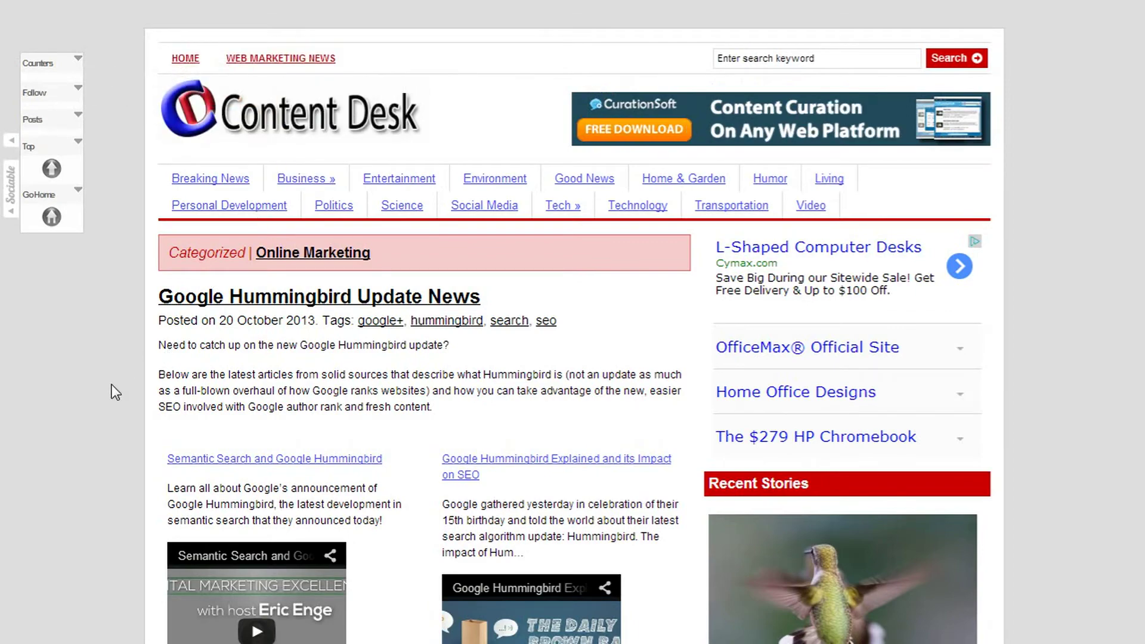
pyautogui.scroll(-6, 112, 384)
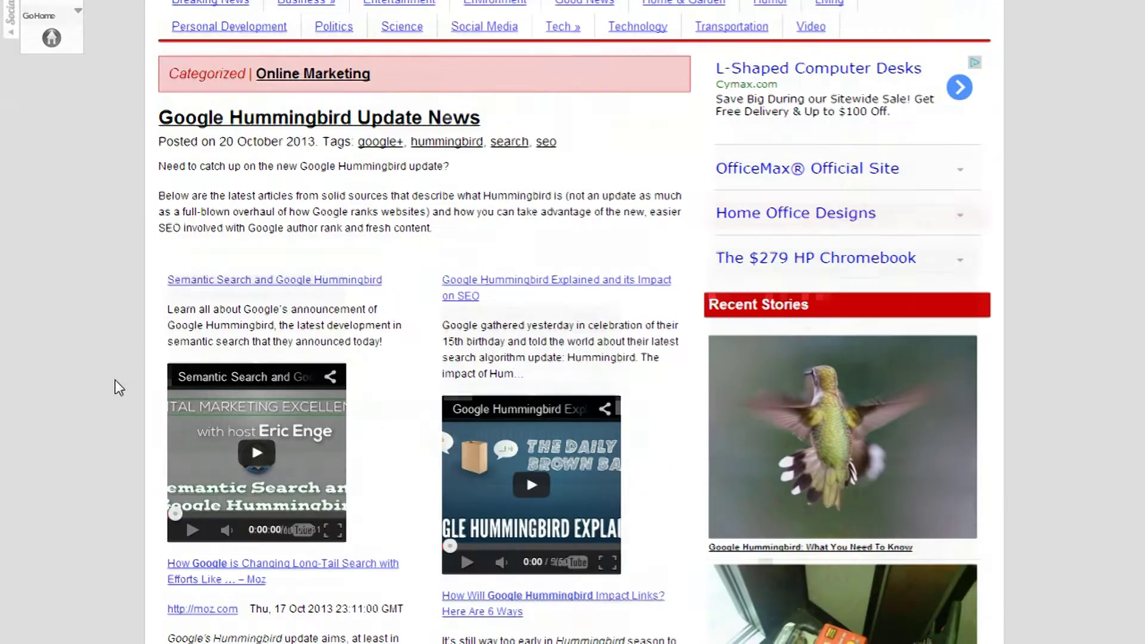
pyautogui.scroll(2, 115, 374)
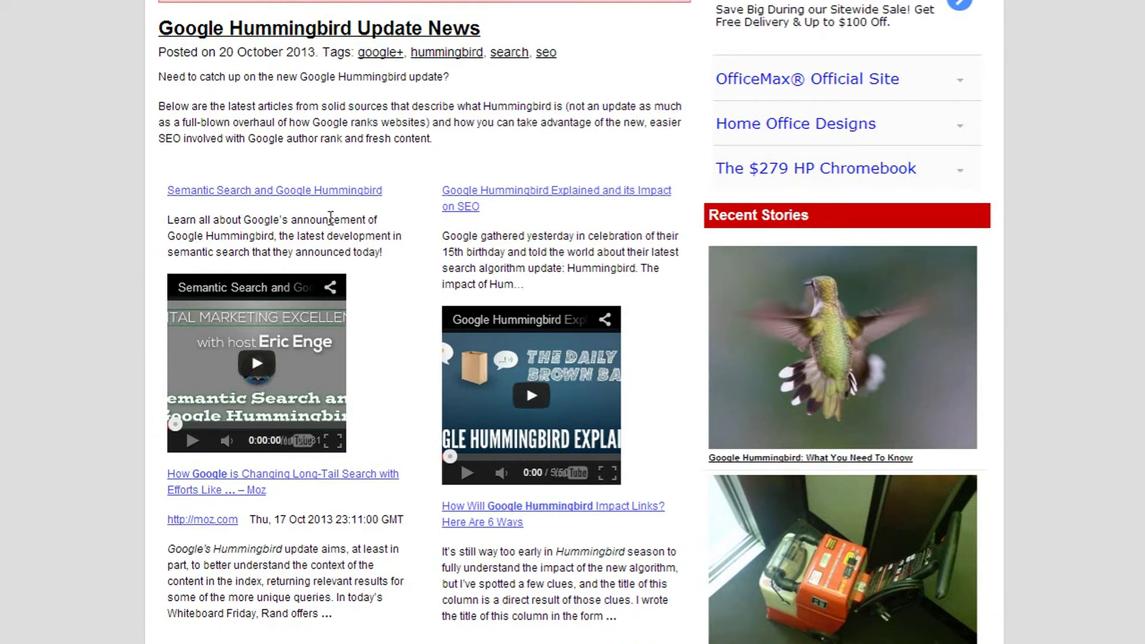
# Review the "Google Hummingbird Update News" page on the blog and compare it with the earlier "Google Hummingbird: What You Need To Know" post.
pyautogui.scroll(-6, 206, 242)
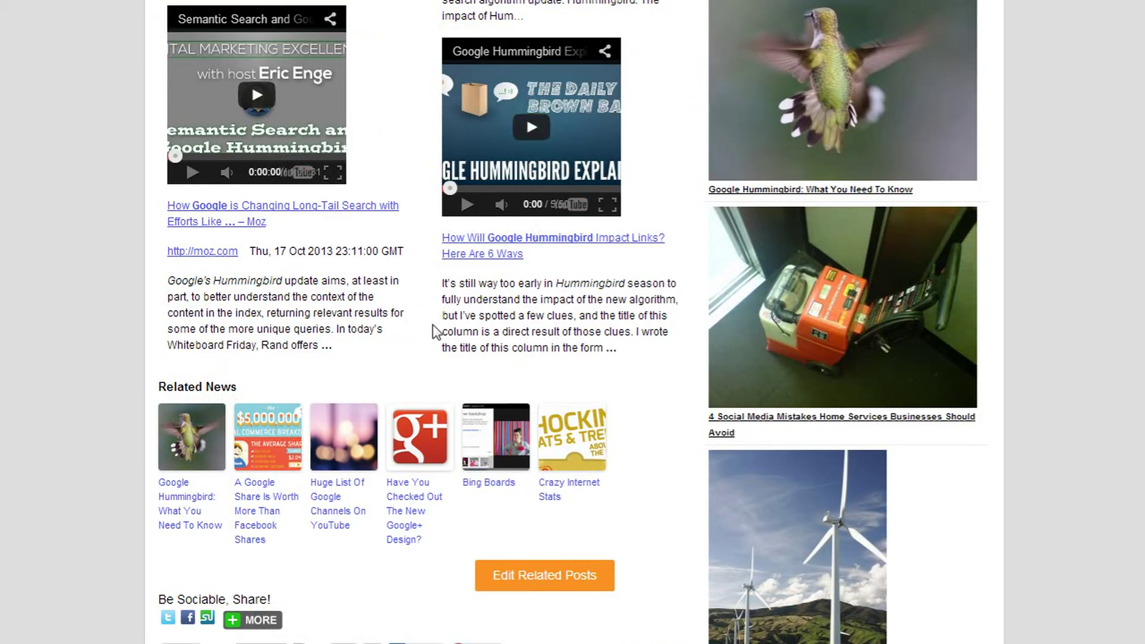
pyautogui.scroll(6, 433, 338)
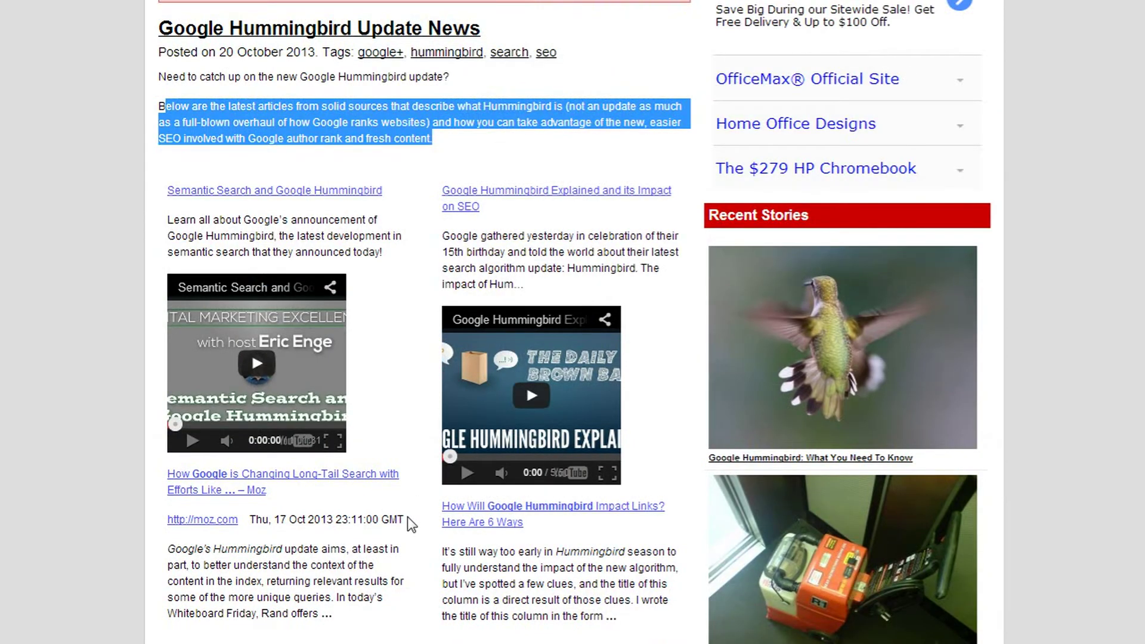
pyautogui.scroll(3, 623, 563)
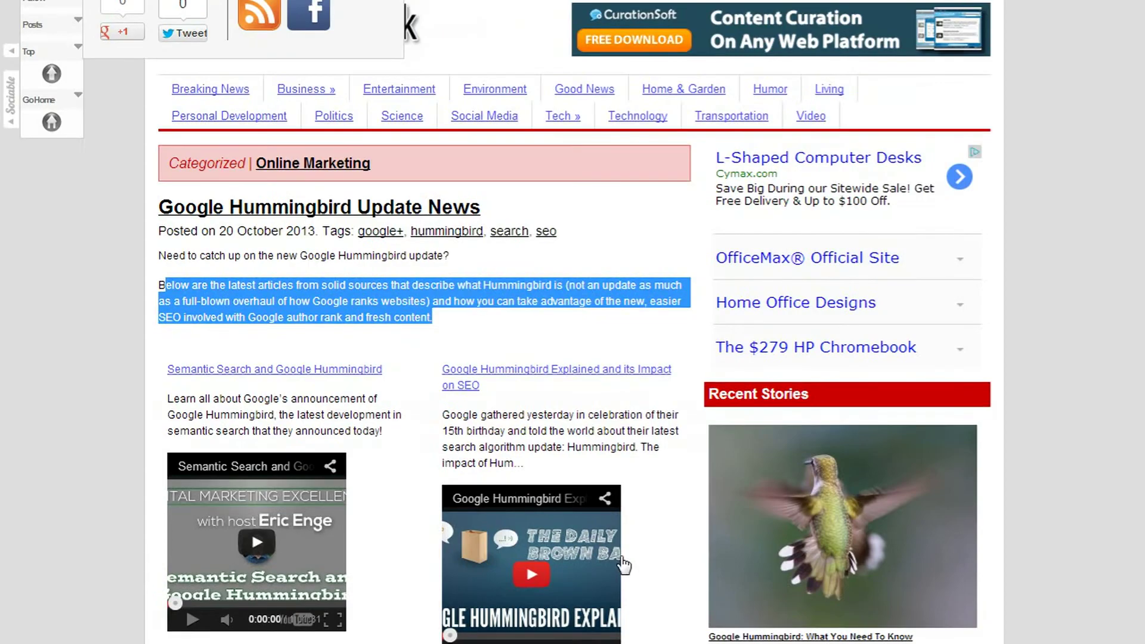
pyautogui.scroll(-15, 340, 275)
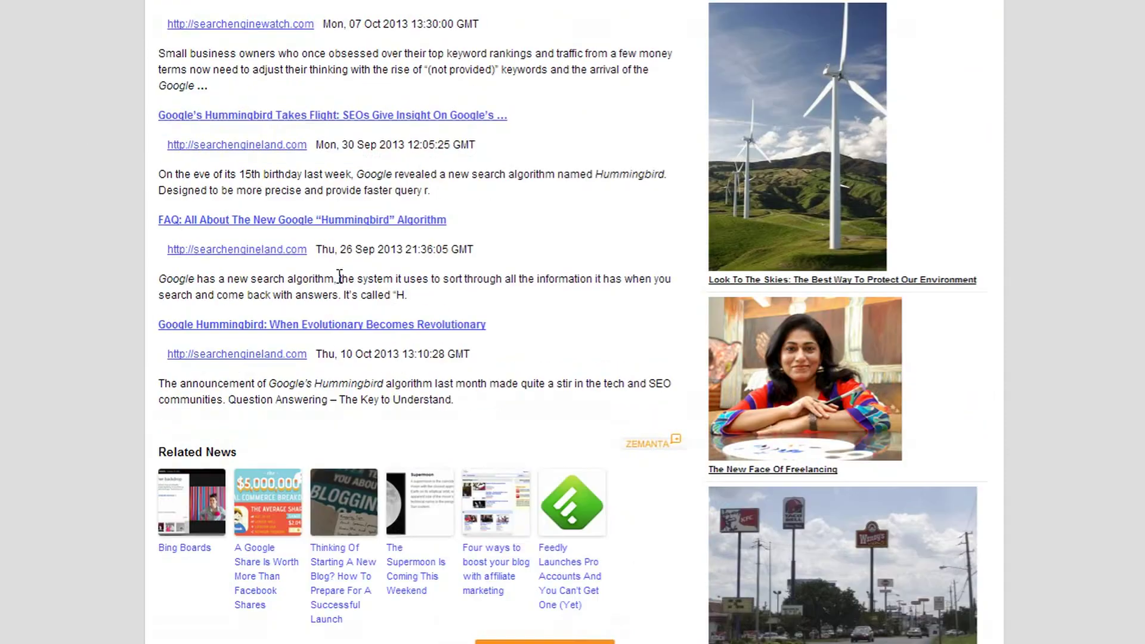
pyautogui.scroll(5, 338, 277)
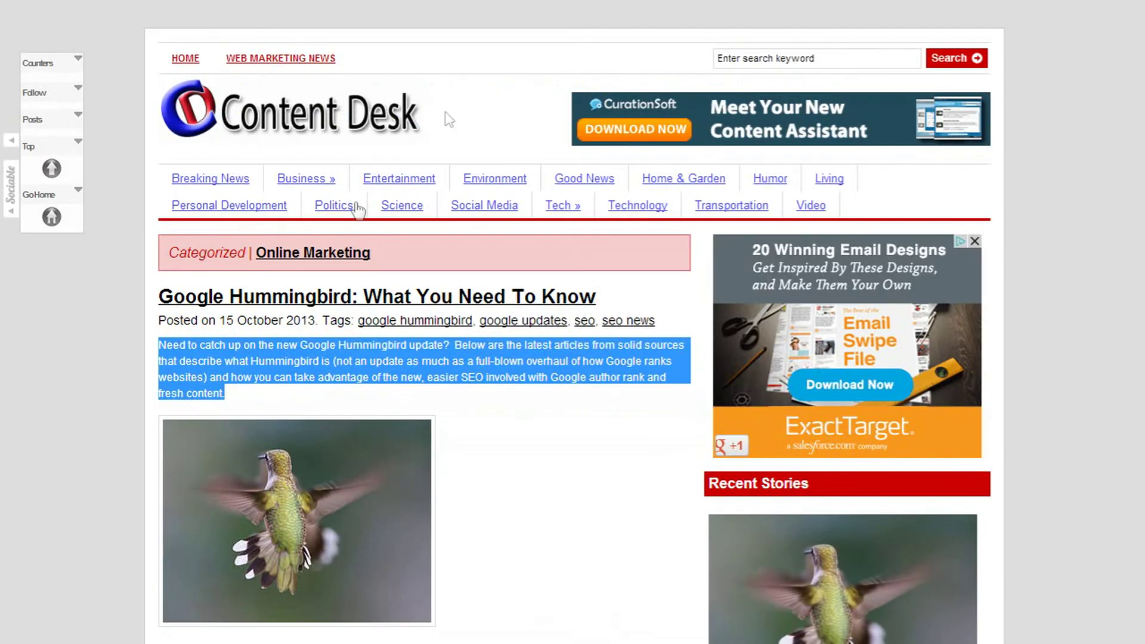
pyautogui.scroll(-10, 262, 392)
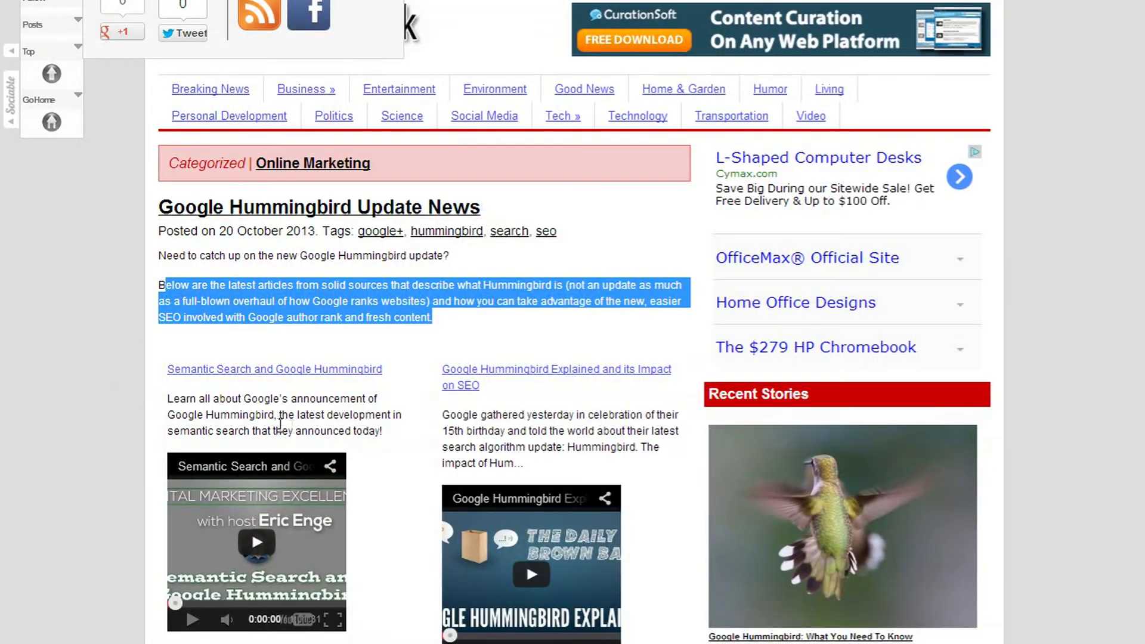
pyautogui.click(425, 195)
pyautogui.scroll(-5, 425, 195)
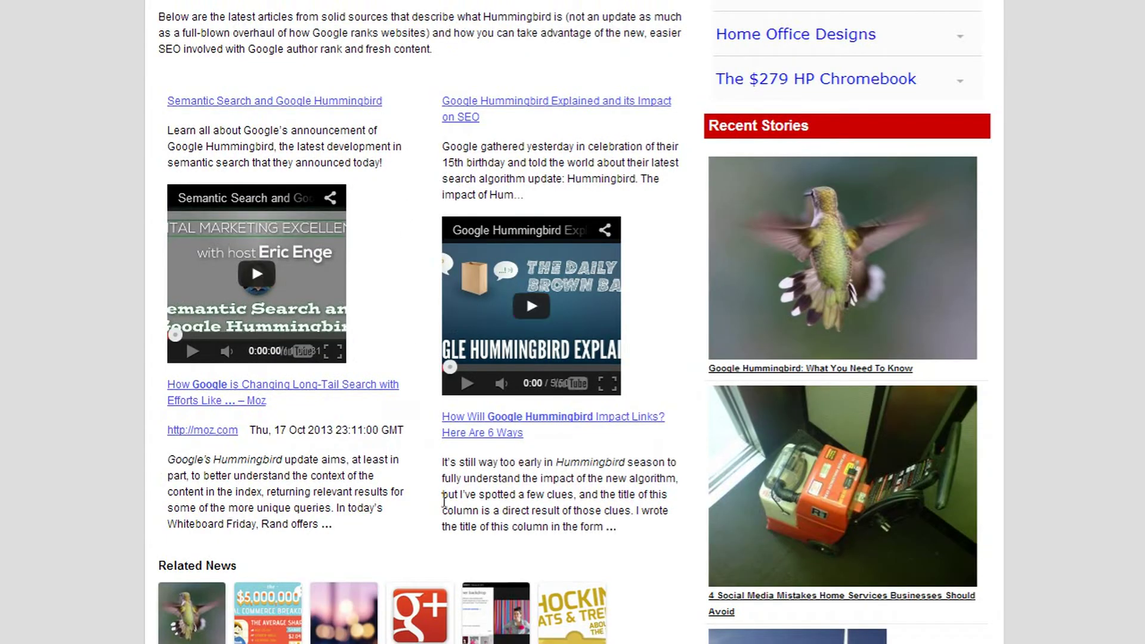
pyautogui.scroll(2, 305, 513)
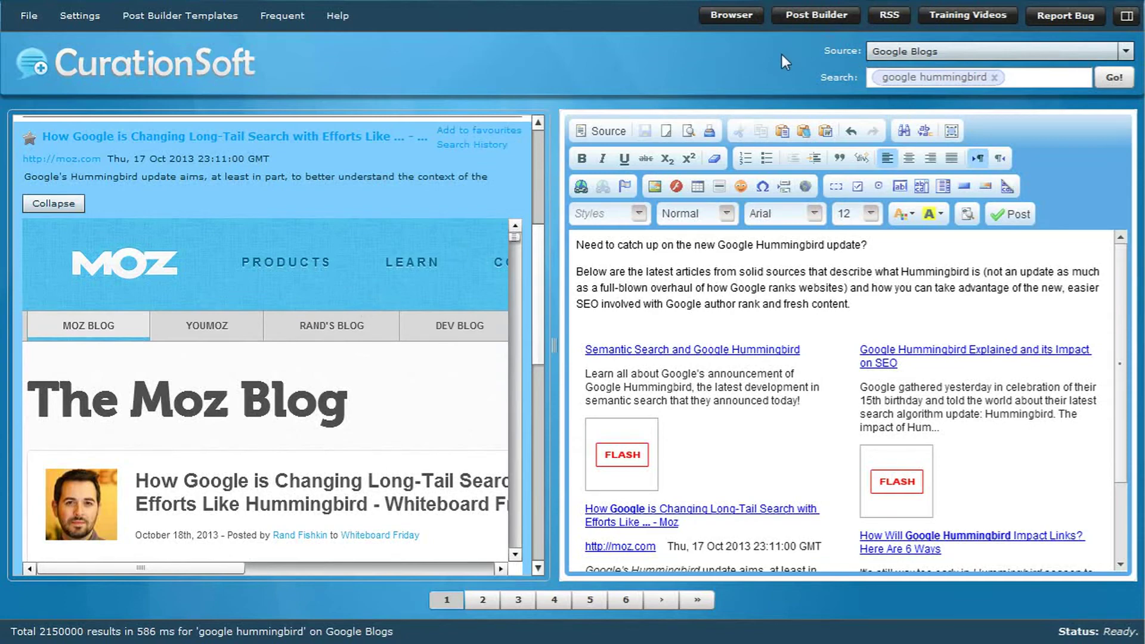
# Switch to CurationSoft, set the source to Amazon, and add the expanded "The Google Hummingbird Update 2013: What You Need To Know" result to the post.
pyautogui.moveTo(539, 260); pyautogui.dragTo(539, 191)
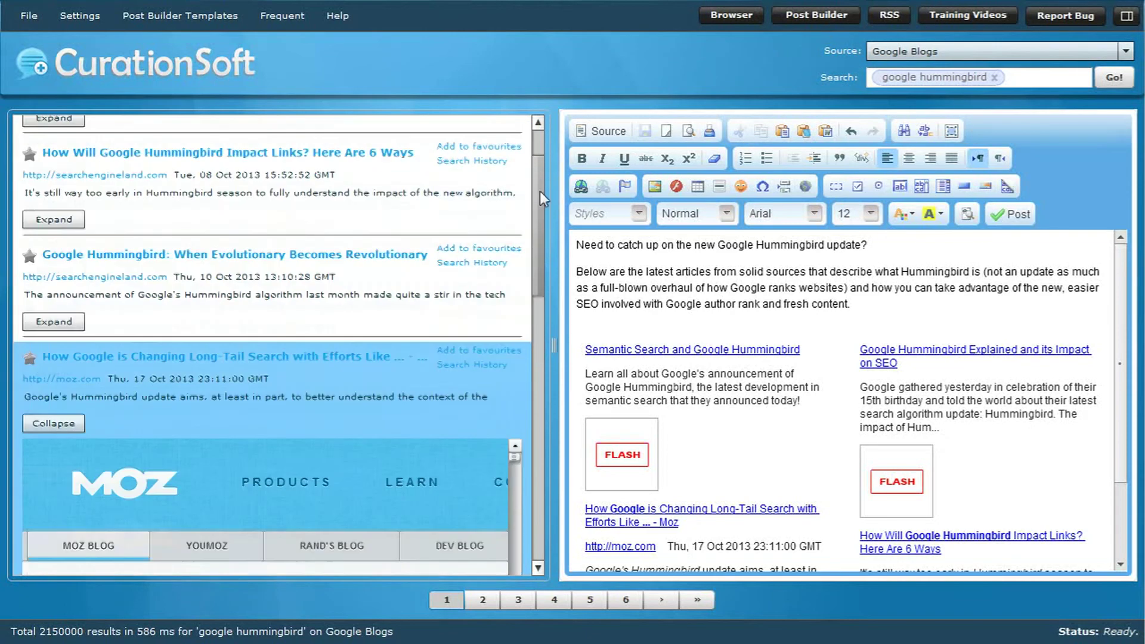
pyautogui.scroll(3, 539, 191)
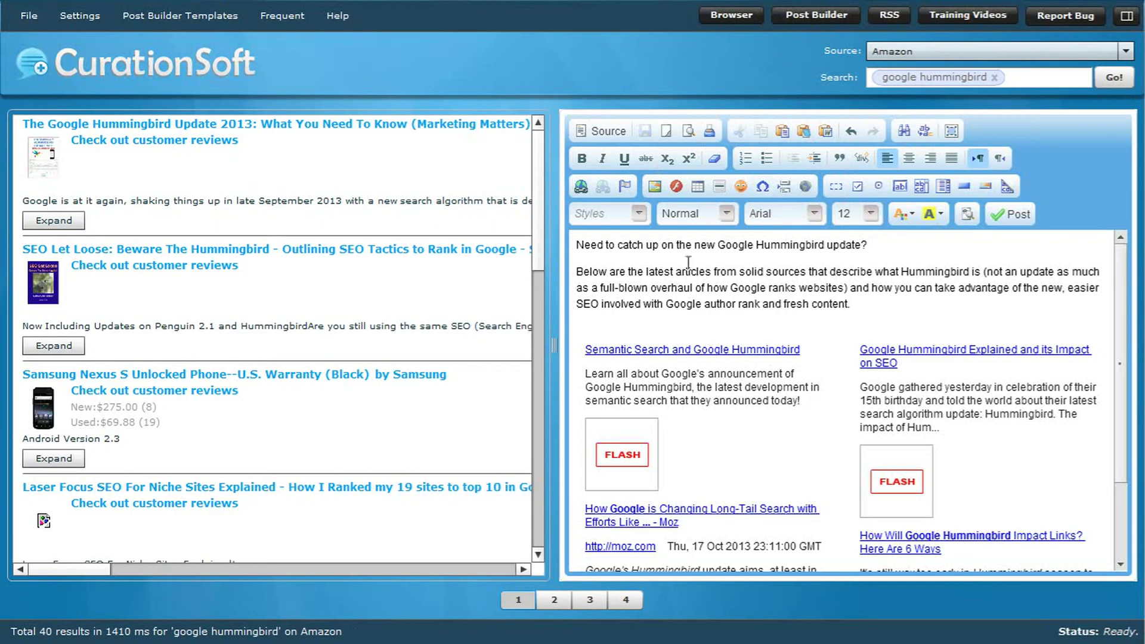
pyautogui.click(54, 220)
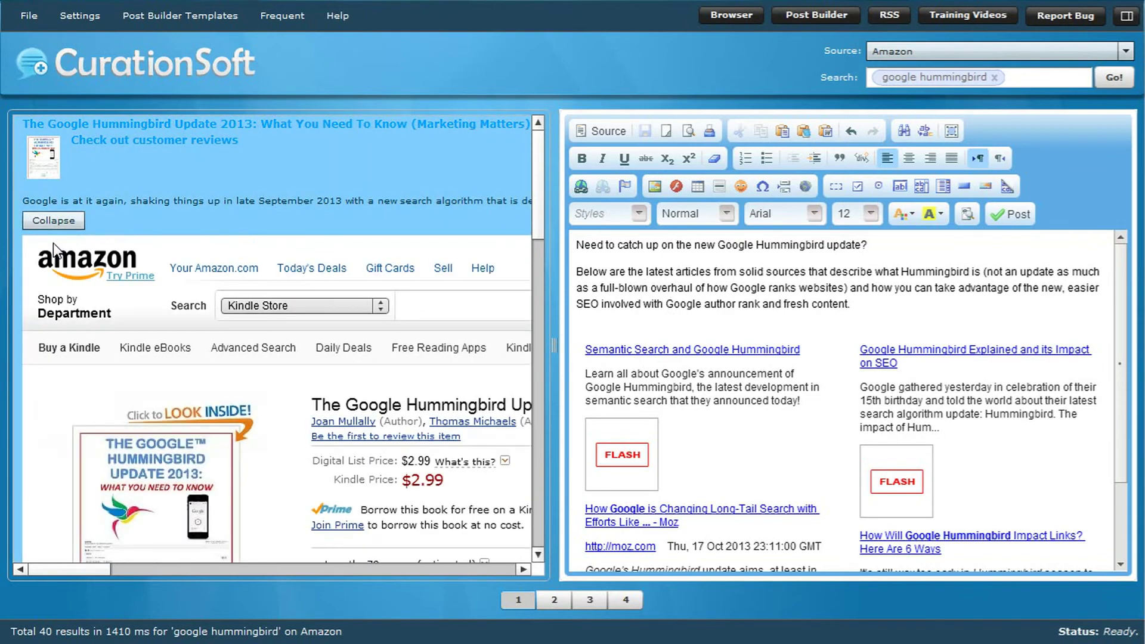
pyautogui.scroll(-3, 546, 266)
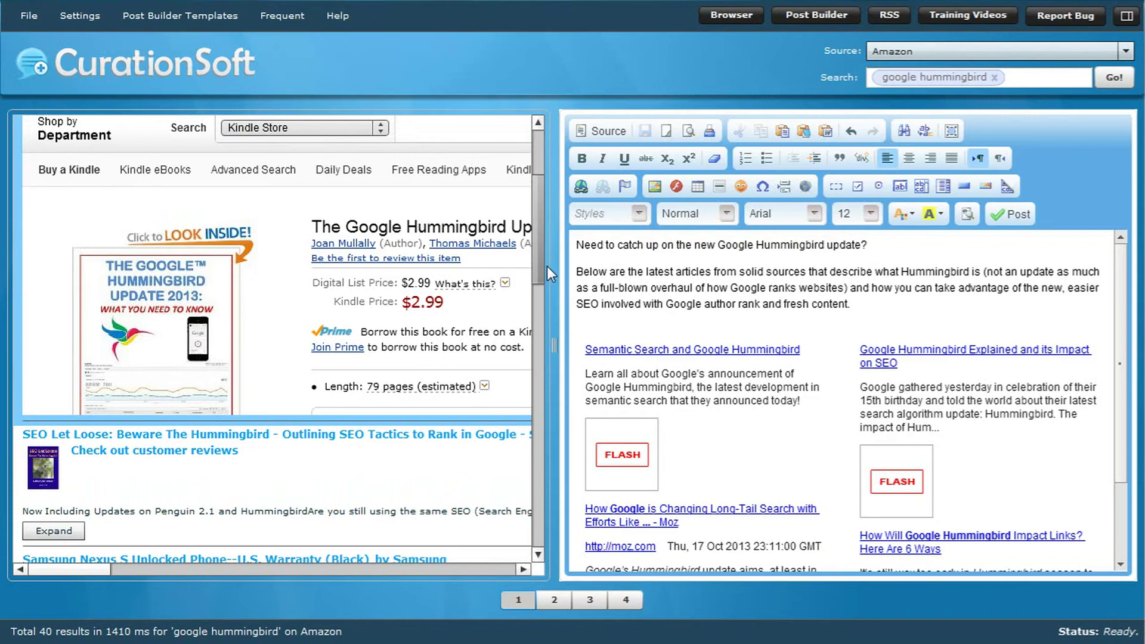
pyautogui.moveTo(539, 266); pyautogui.dragTo(540, 206)
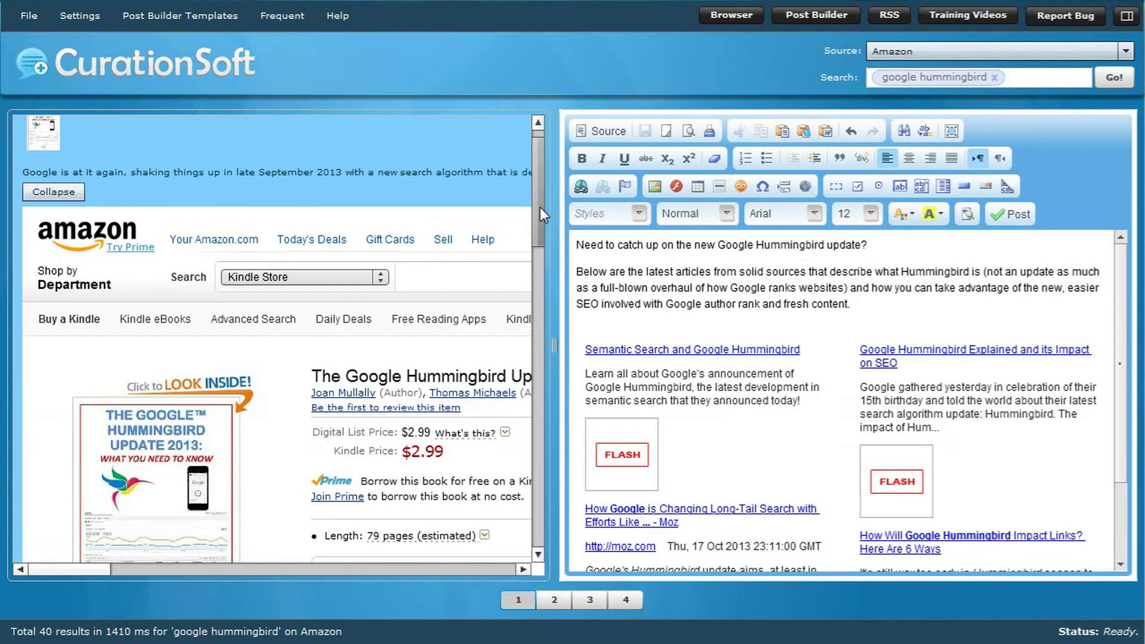
pyautogui.click(159, 14)
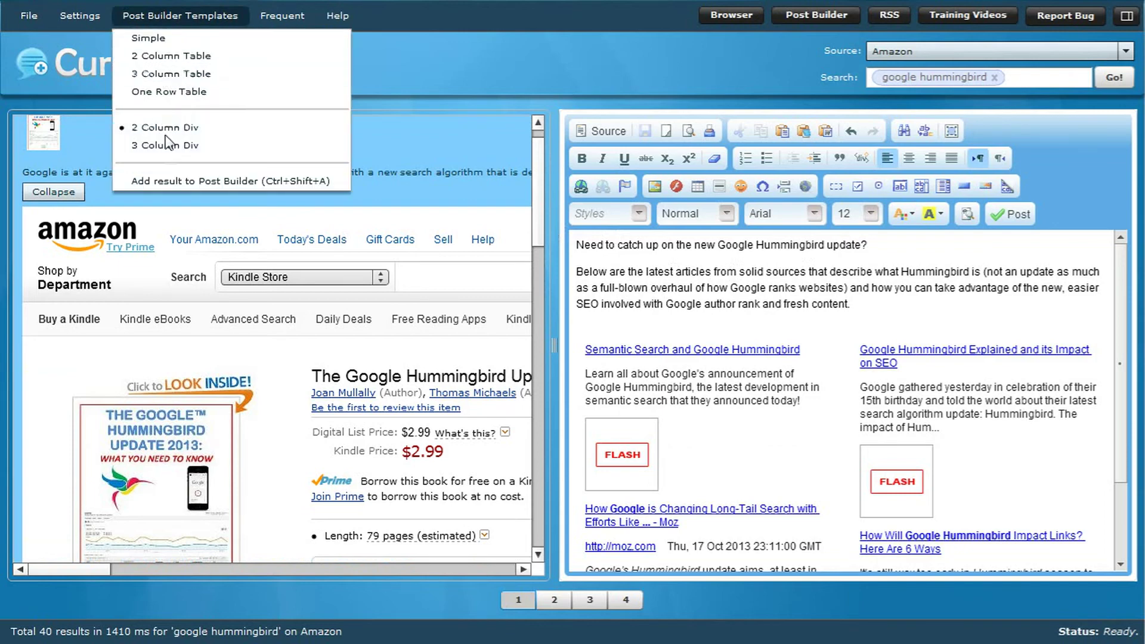
pyautogui.click(174, 182)
# Examine the Amazon book entry in the post, including its description, author and format details, cover image and review link.
pyautogui.moveTo(1110, 354); pyautogui.dragTo(1110, 531)
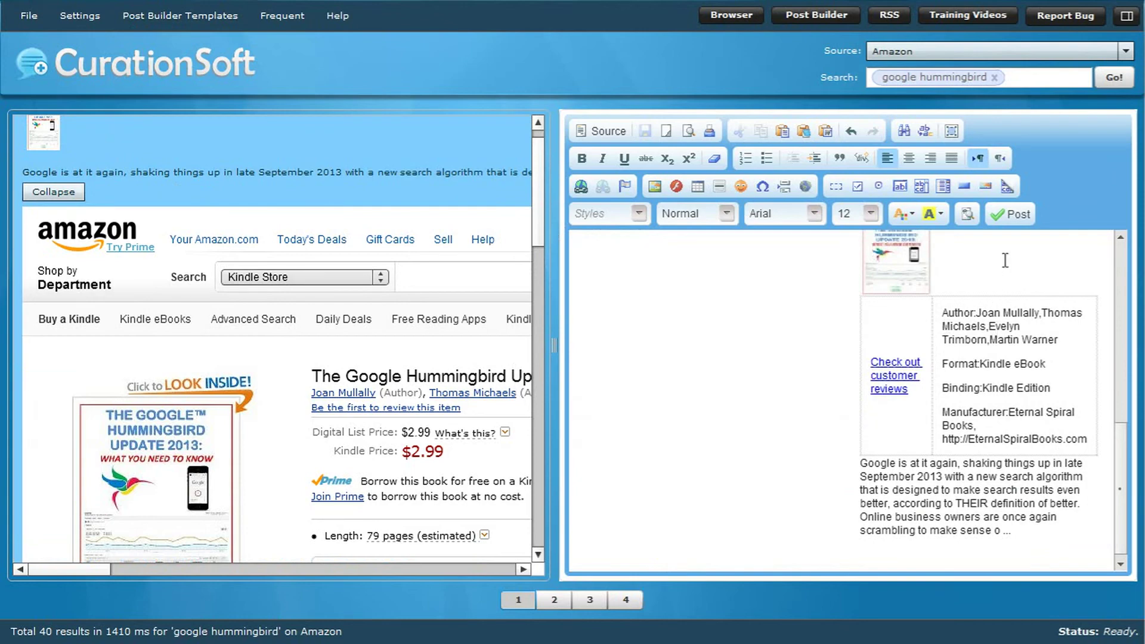
pyautogui.moveTo(1115, 497); pyautogui.dragTo(1117, 485)
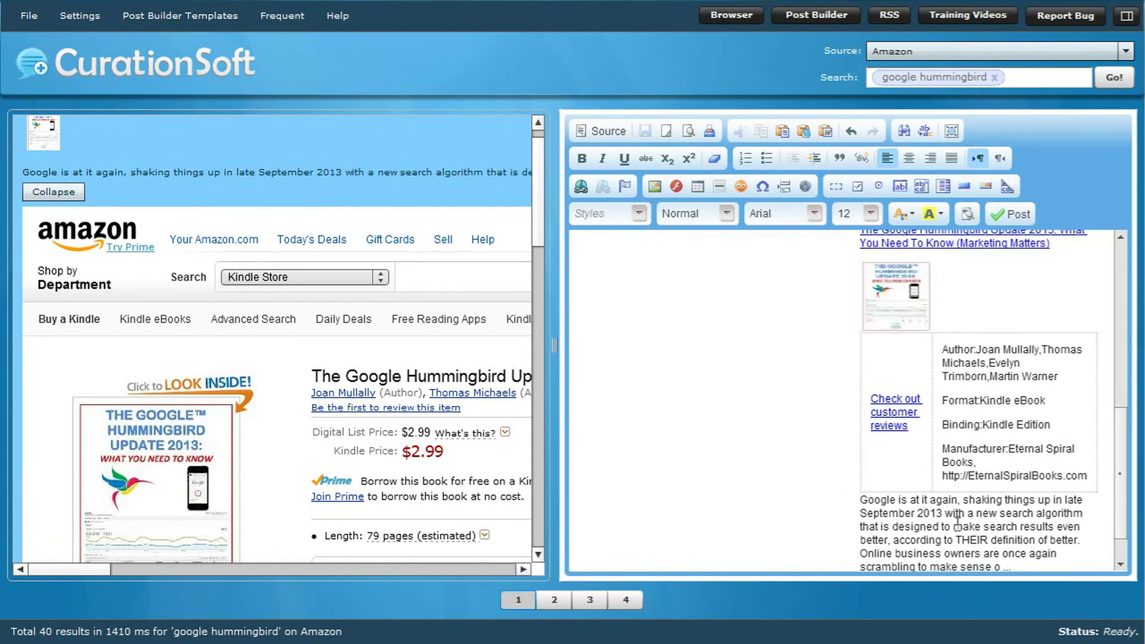
pyautogui.click(984, 558)
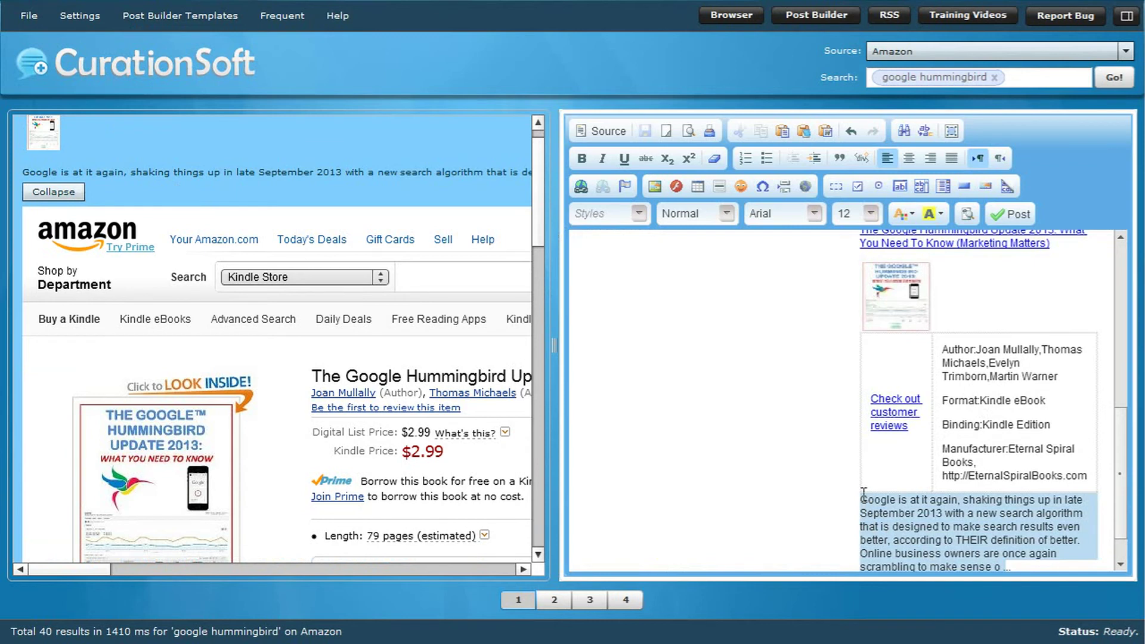
pyautogui.click(1048, 371)
pyautogui.moveTo(1048, 373); pyautogui.dragTo(923, 351)
pyautogui.click(890, 312)
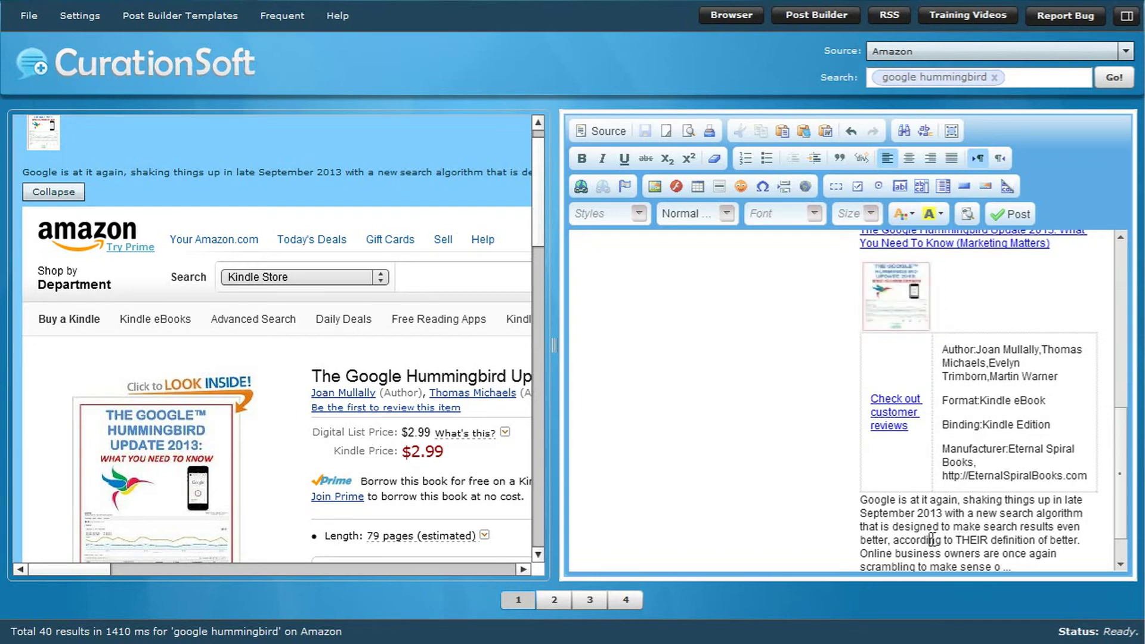
pyautogui.click(1120, 366)
pyautogui.moveTo(1121, 366); pyautogui.dragTo(1133, 507)
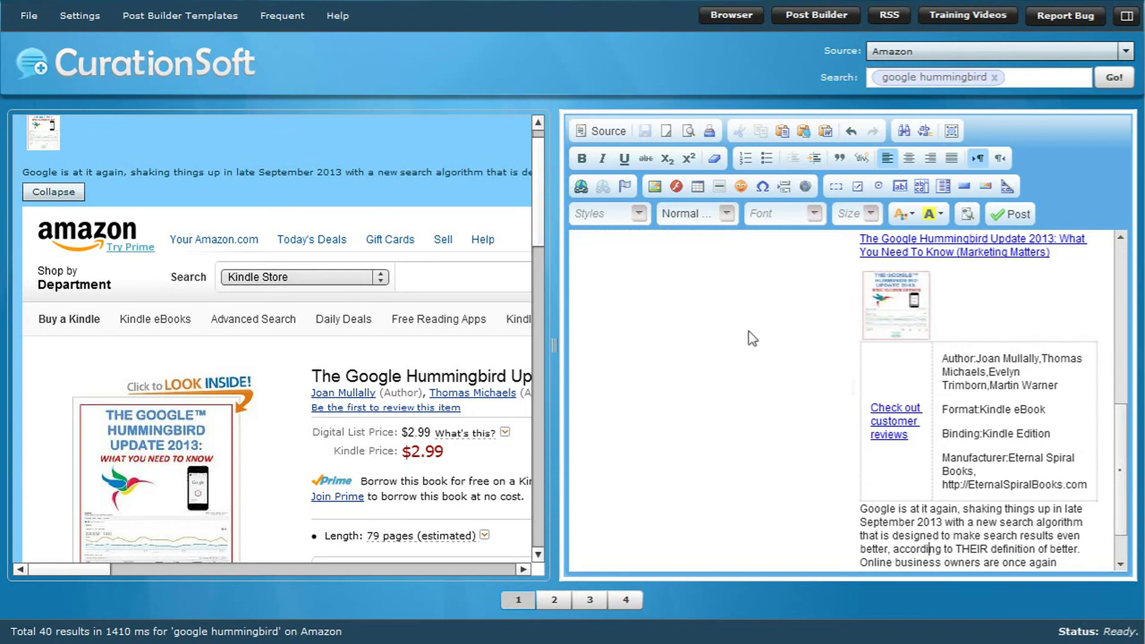
# Set the source to Ebay and add the first "Hummingbird Garden New Hard Case Cover for LG Google Nexus" result beneath the post's Moz excerpt.
pyautogui.click(1080, 60)
pyautogui.scroll(-1, 899, 127)
pyautogui.scroll(3, 899, 127)
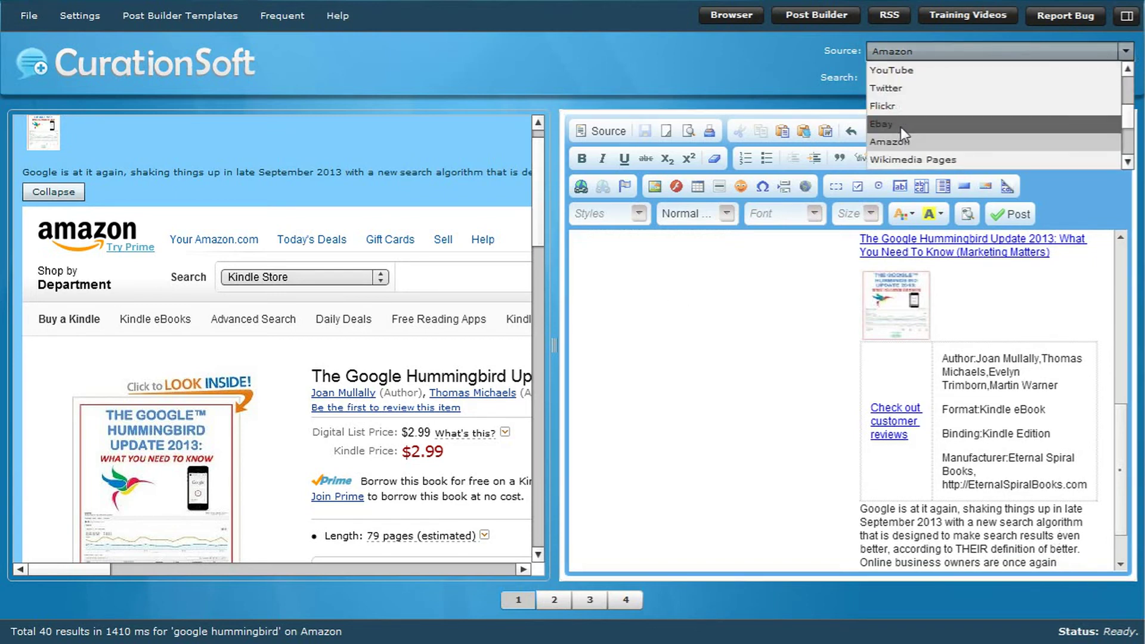
pyautogui.click(904, 126)
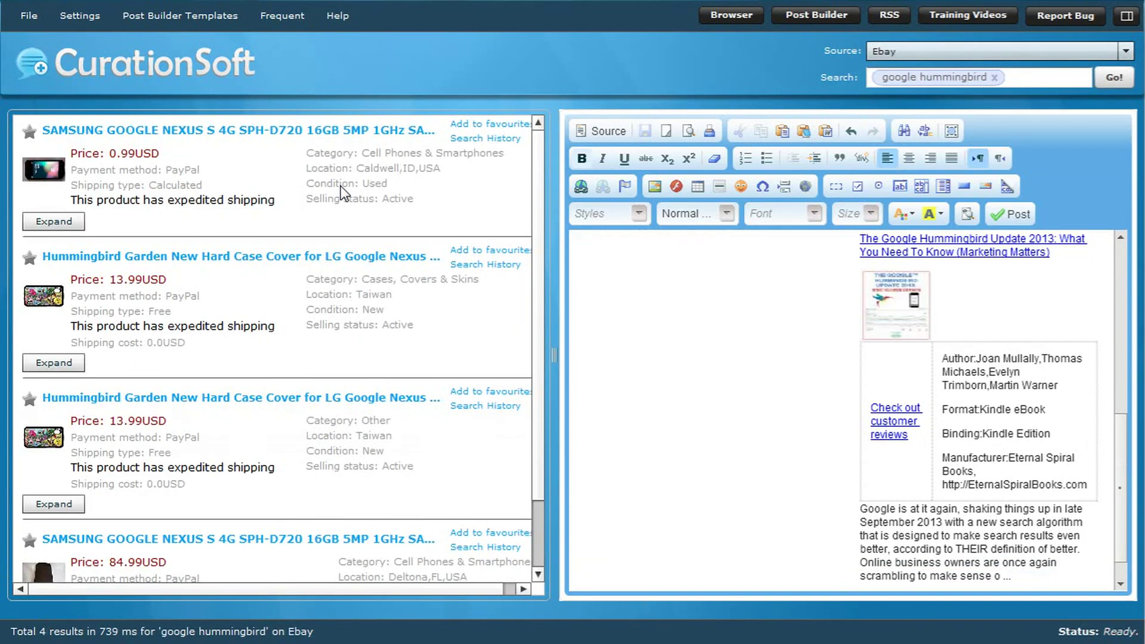
pyautogui.moveTo(334, 287); pyautogui.dragTo(725, 511)
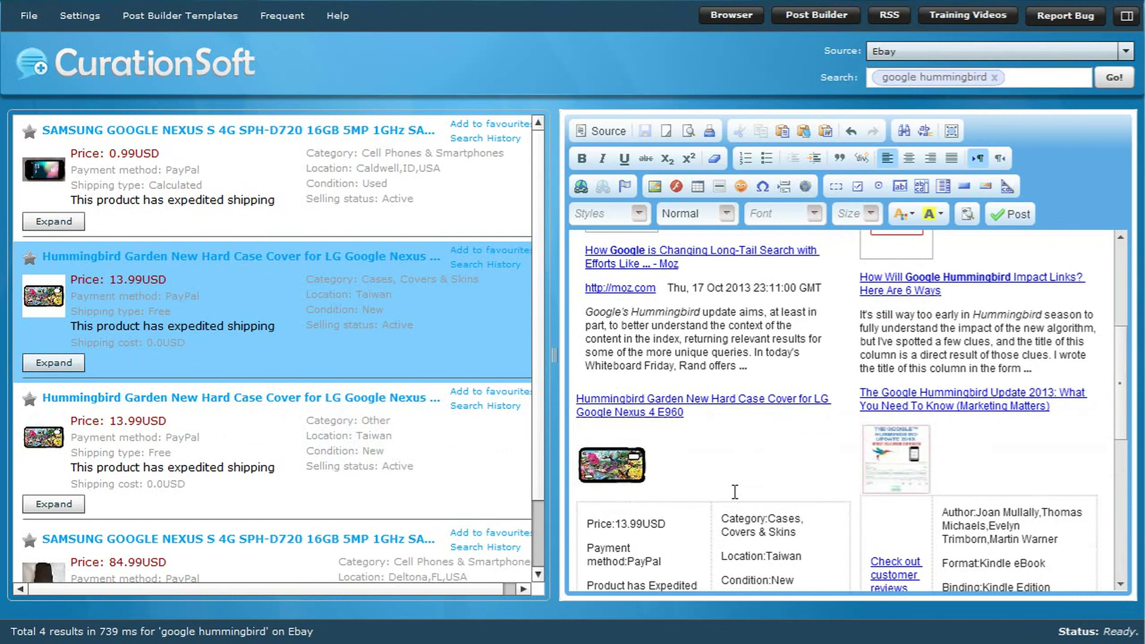
pyautogui.scroll(5, 735, 491)
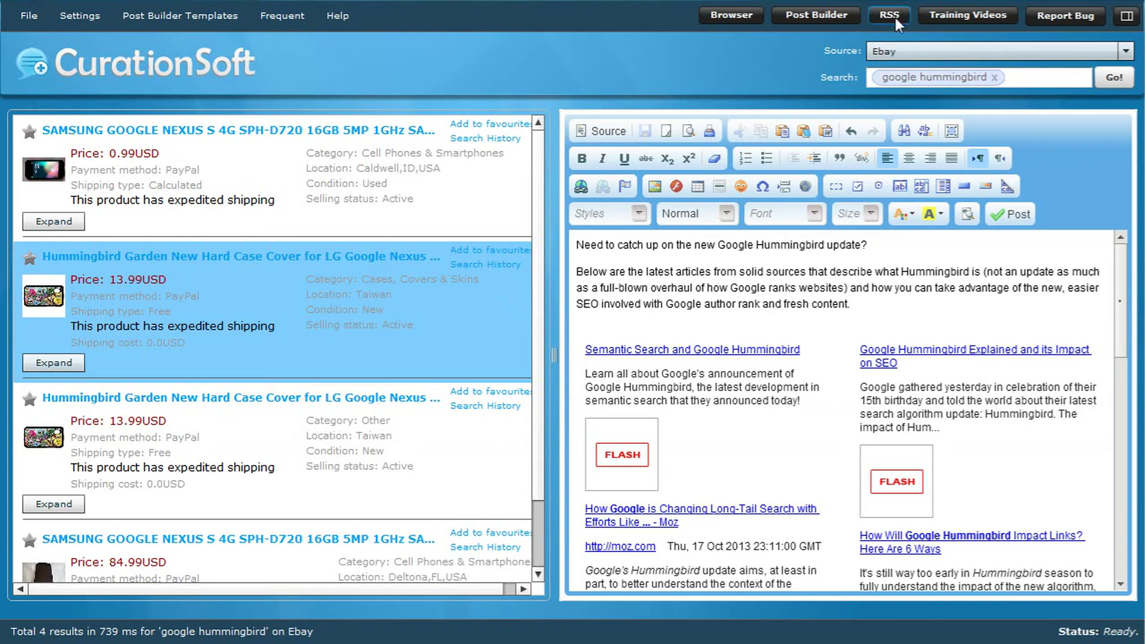
# Look through the available content sources, from Google Blogs to Random, keeping Ebay as the source.
pyautogui.click(986, 52)
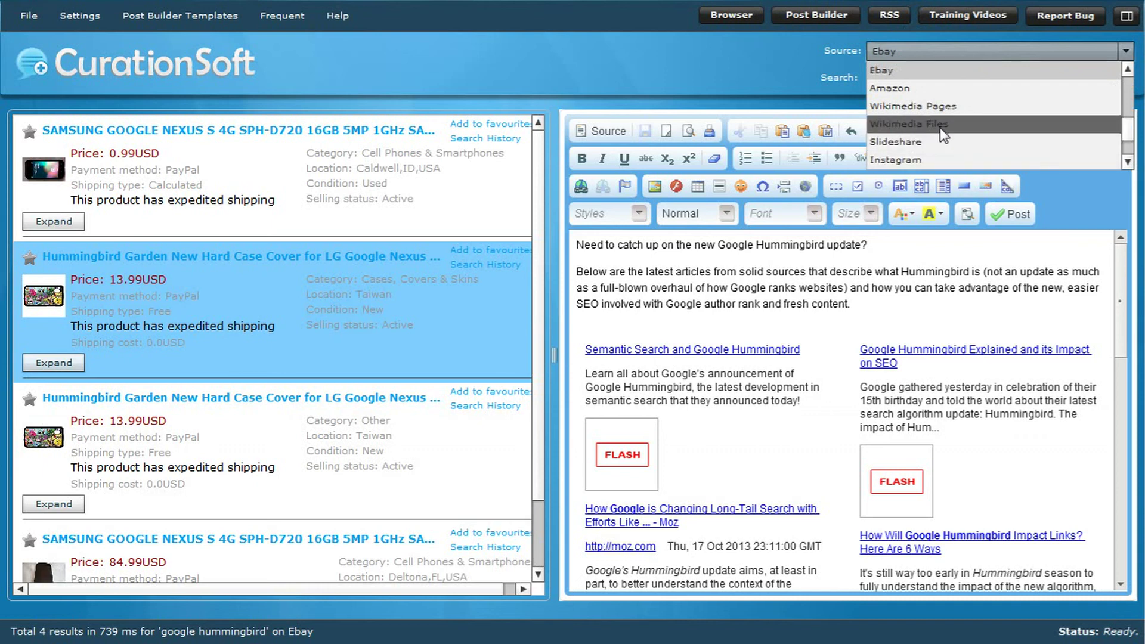
pyautogui.scroll(2, 943, 134)
pyautogui.scroll(1, 945, 133)
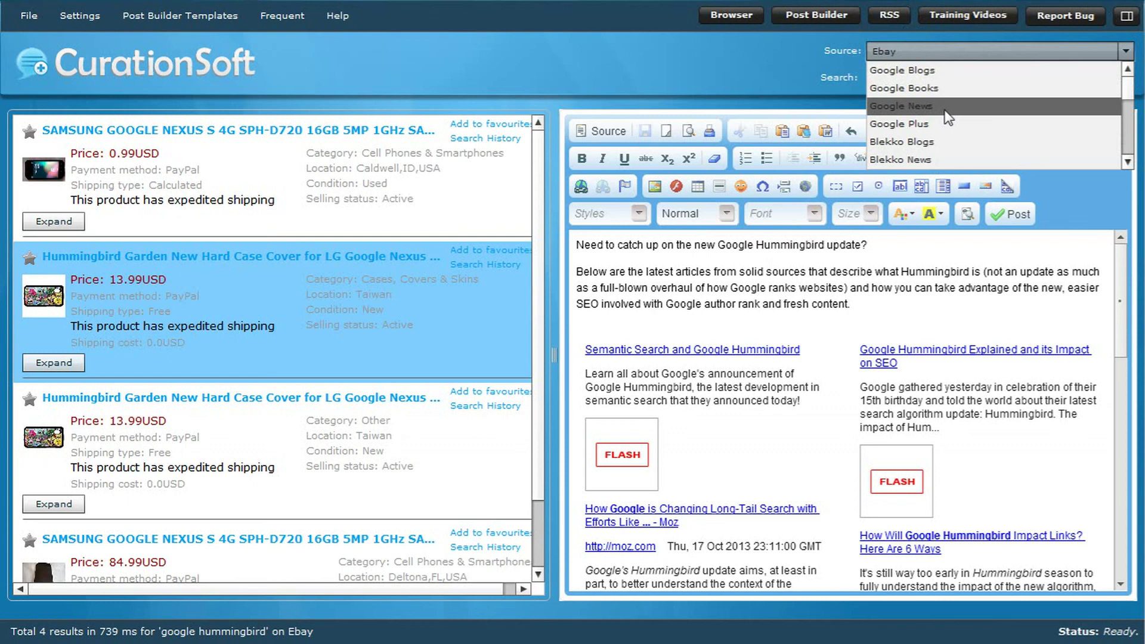
pyautogui.scroll(-1, 950, 125)
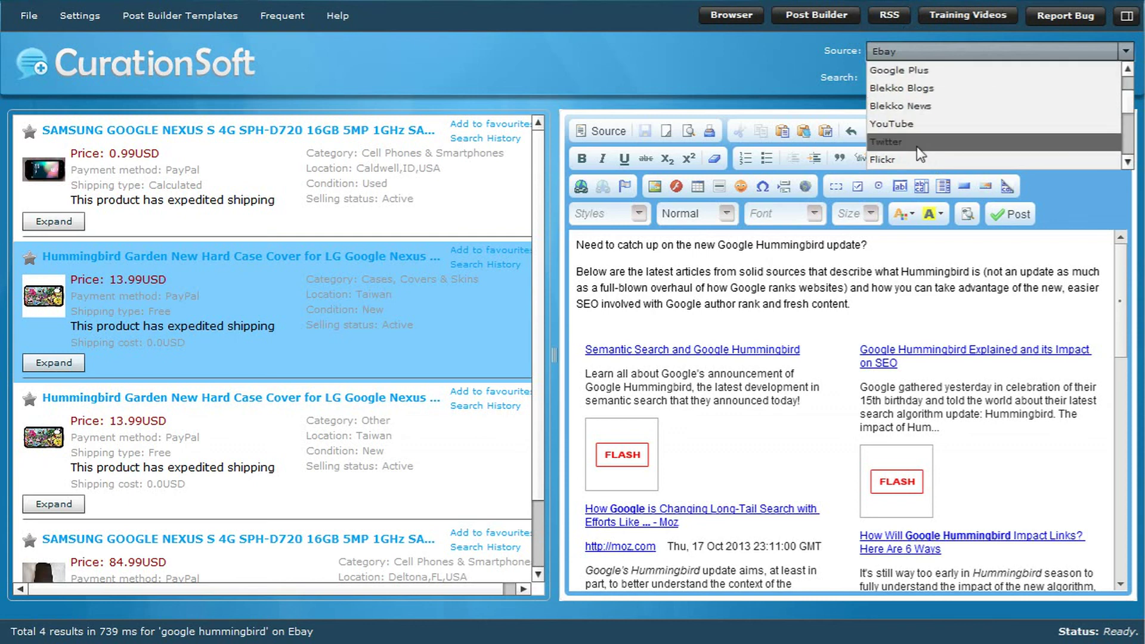
pyautogui.scroll(-3, 919, 154)
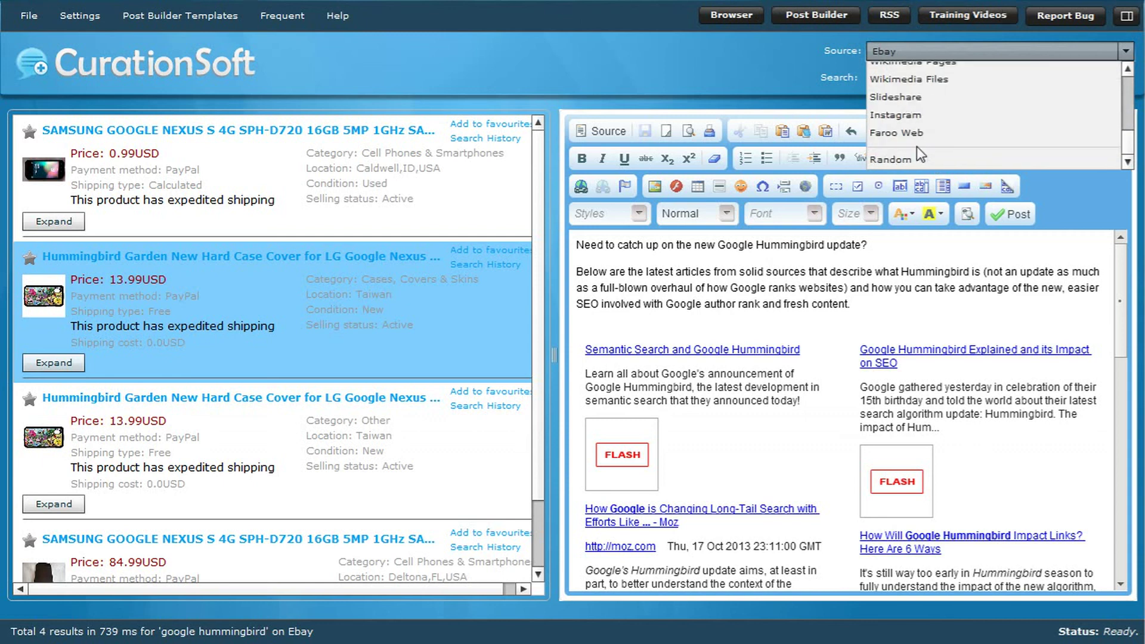
pyautogui.scroll(5, 917, 145)
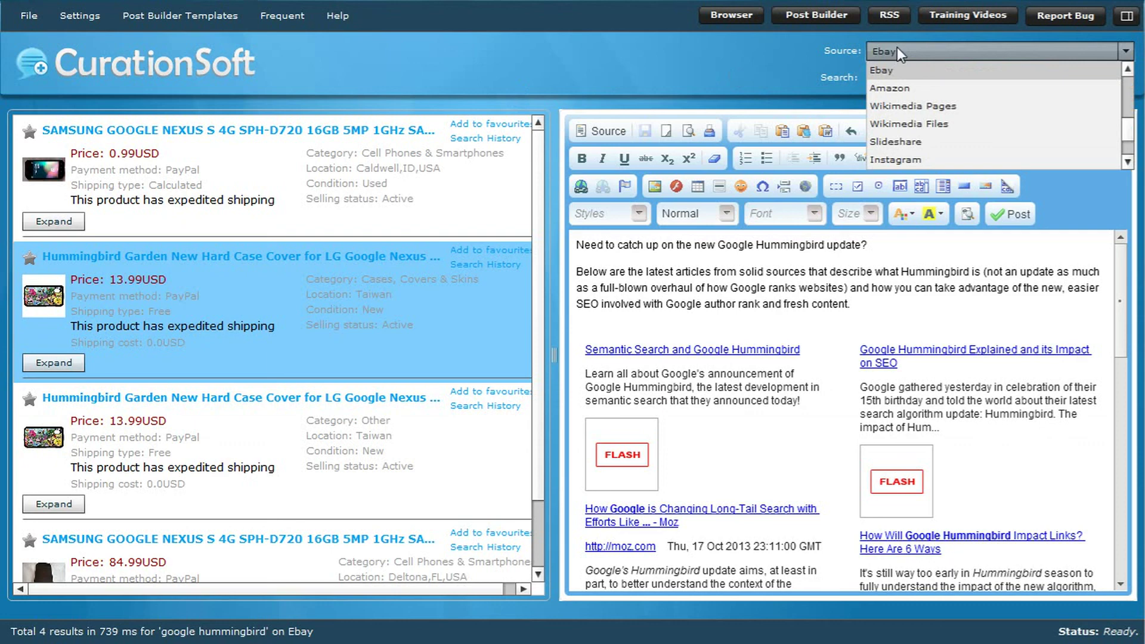
# Open the built-in CS Browser and load curationsoft.com.
pyautogui.click(735, 20)
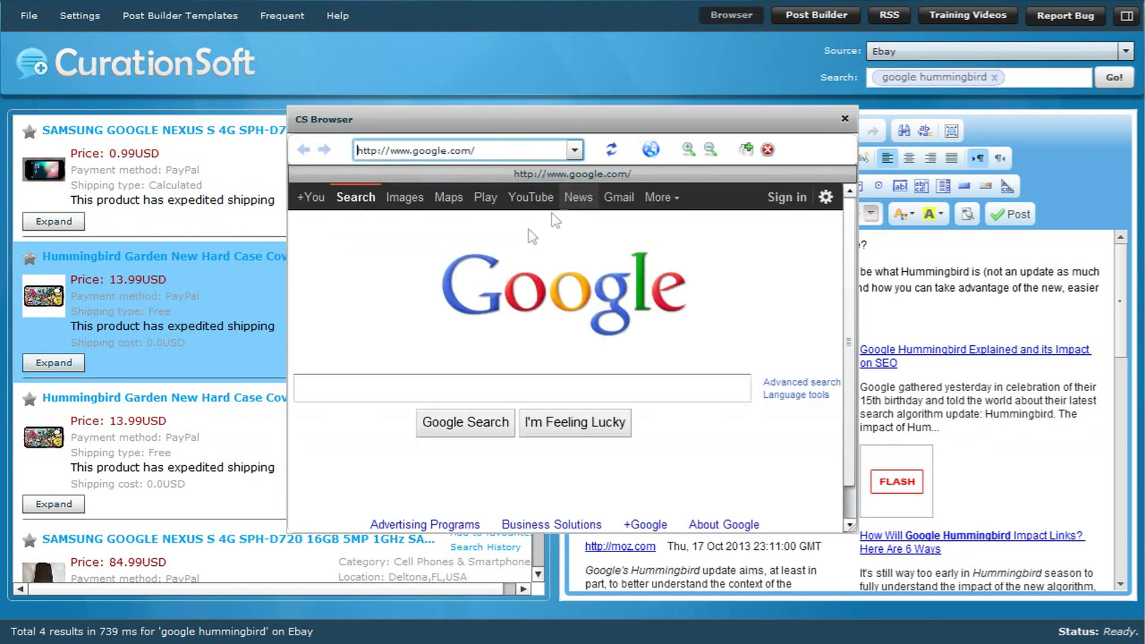
pyautogui.click(351, 156)
pyautogui.write('curationsoft.com')
pyautogui.press('Return')
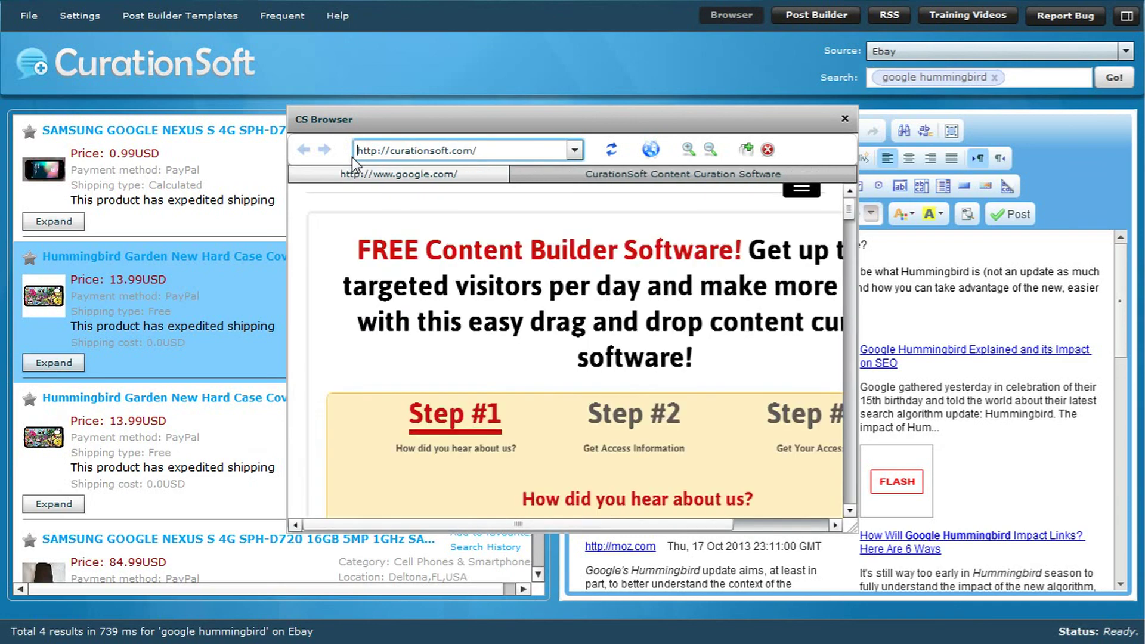
# Copy the "FREE Content Builder Software!" headline from the curationsoft.com page and paste it into the post's second column.
pyautogui.moveTo(693, 370); pyautogui.dragTo(379, 248)
pyautogui.rightClick(404, 261)
pyautogui.click(453, 276)
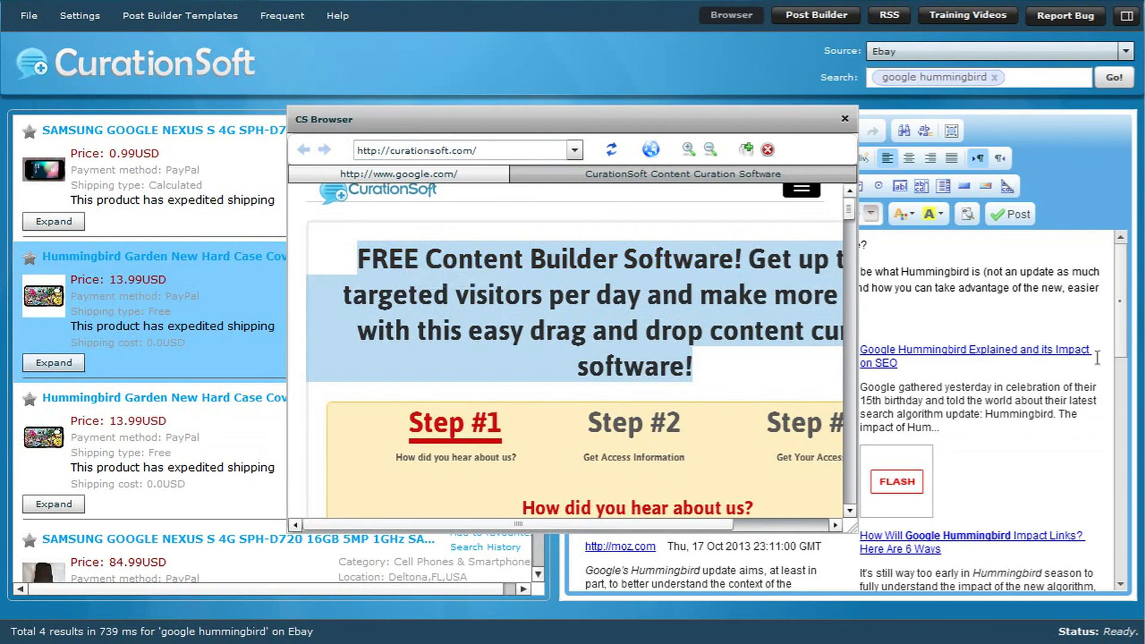
pyautogui.hotkey('ctrl', 'v')
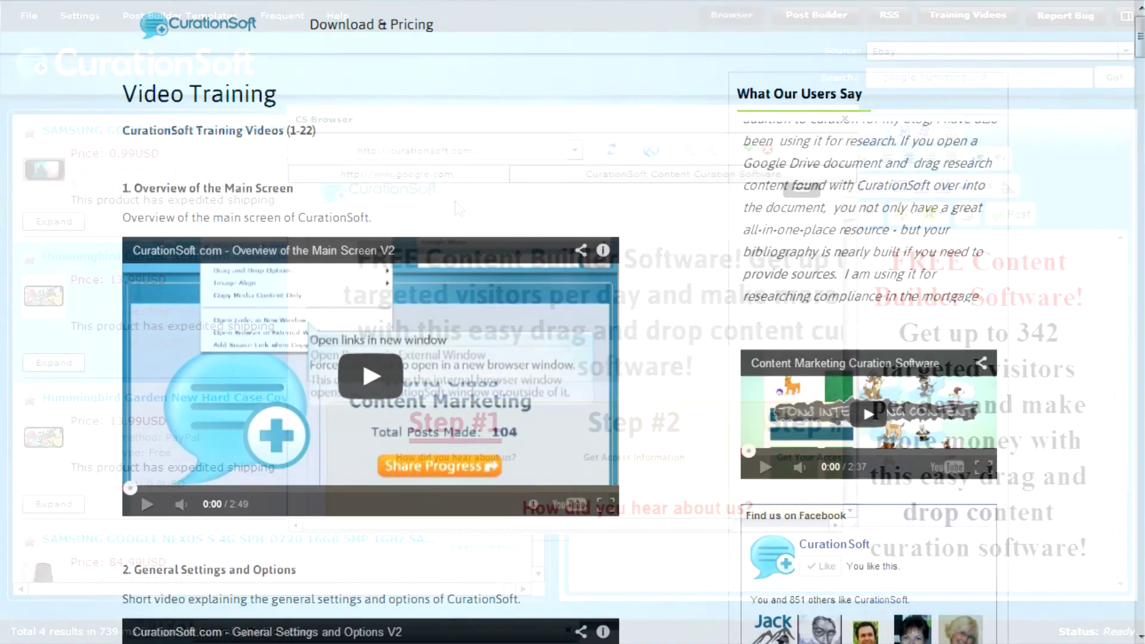